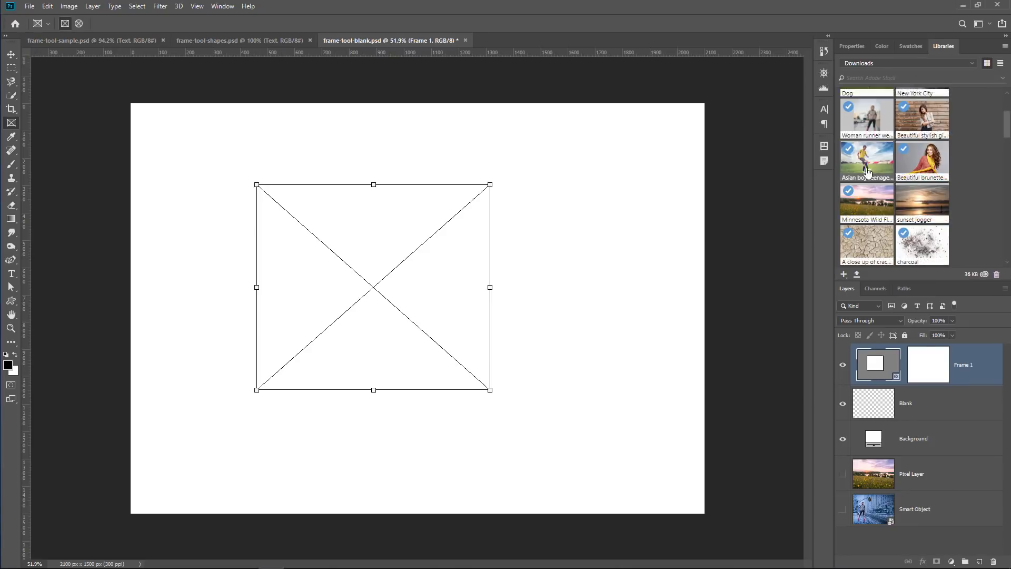
Step: Drop the footballer photo from Libraries into the empty frame and select the photo content
{"action": "left_click_drag", "start_coordinate": [866, 158], "coordinate": [368, 299]}
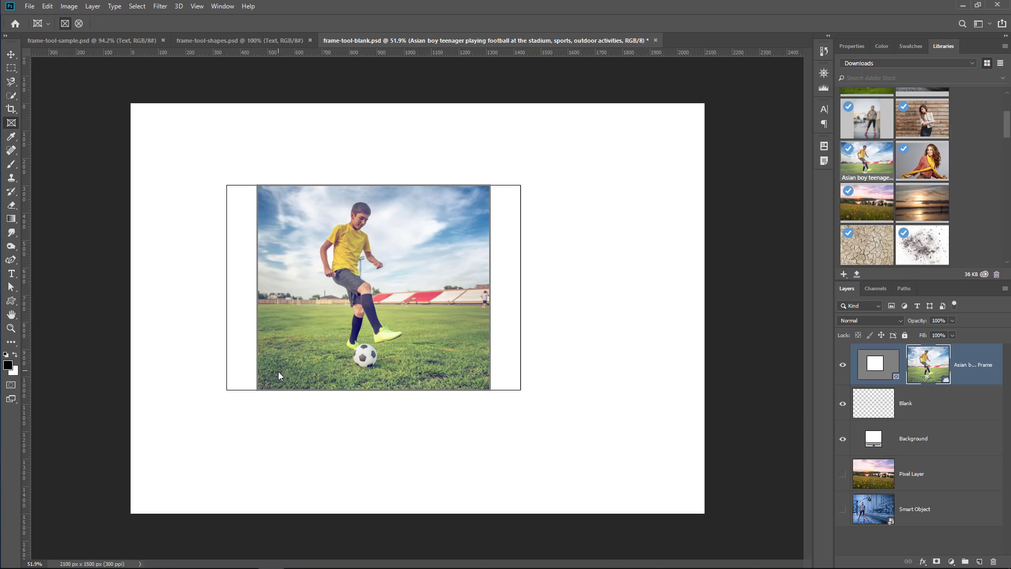
{"action": "left_click", "coordinate": [906, 379]}
{"action": "left_click", "coordinate": [928, 366]}
{"action": "left_click", "coordinate": [879, 368]}
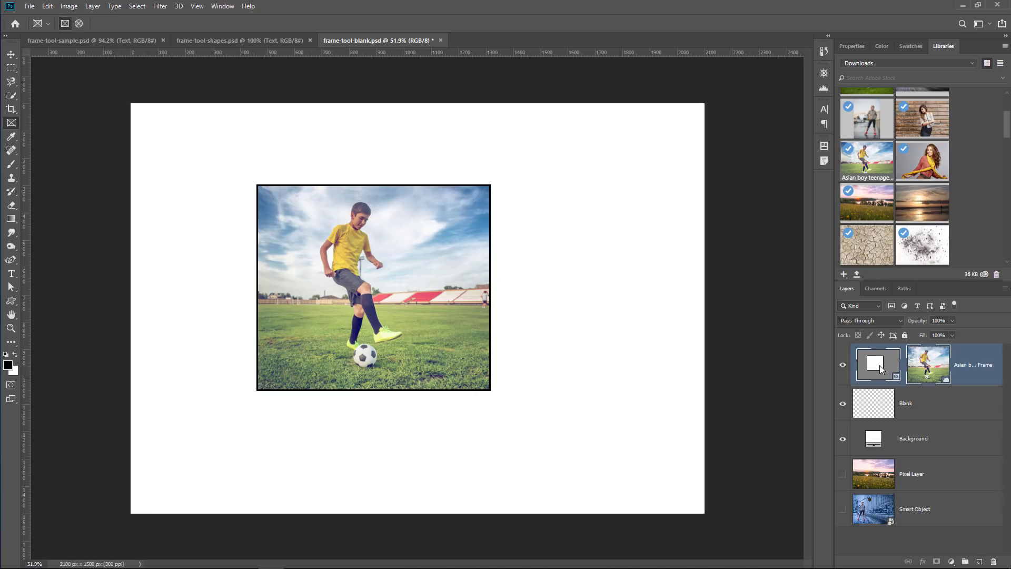
{"action": "left_click", "coordinate": [928, 365]}
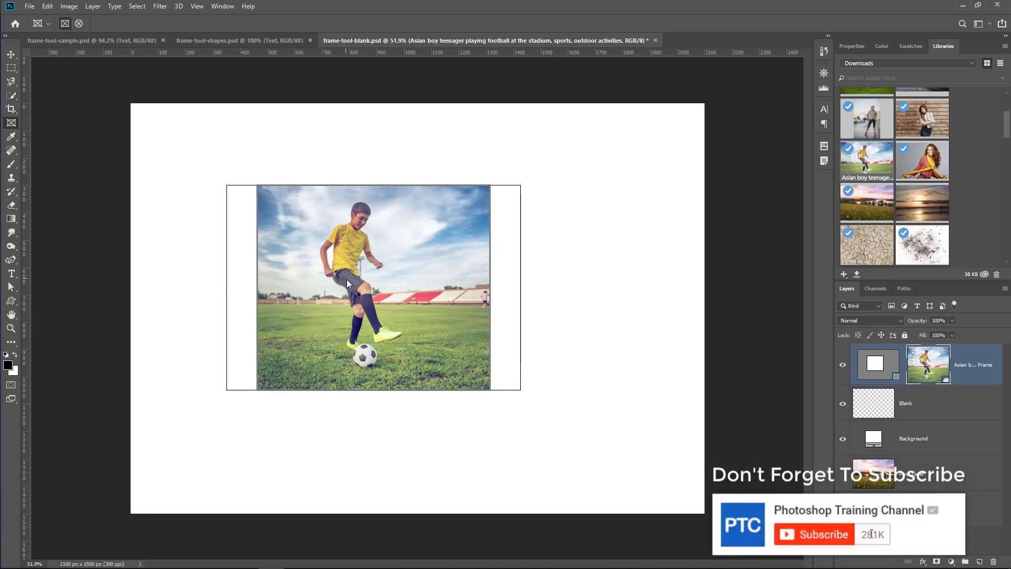
Step: Enlarge the footballer photo inside the frame with Free Transform
{"action": "key", "text": "ctrl+t"}
{"action": "left_click_drag", "start_coordinate": [226, 185], "coordinate": [212, 167]}
{"action": "key", "text": "Return"}
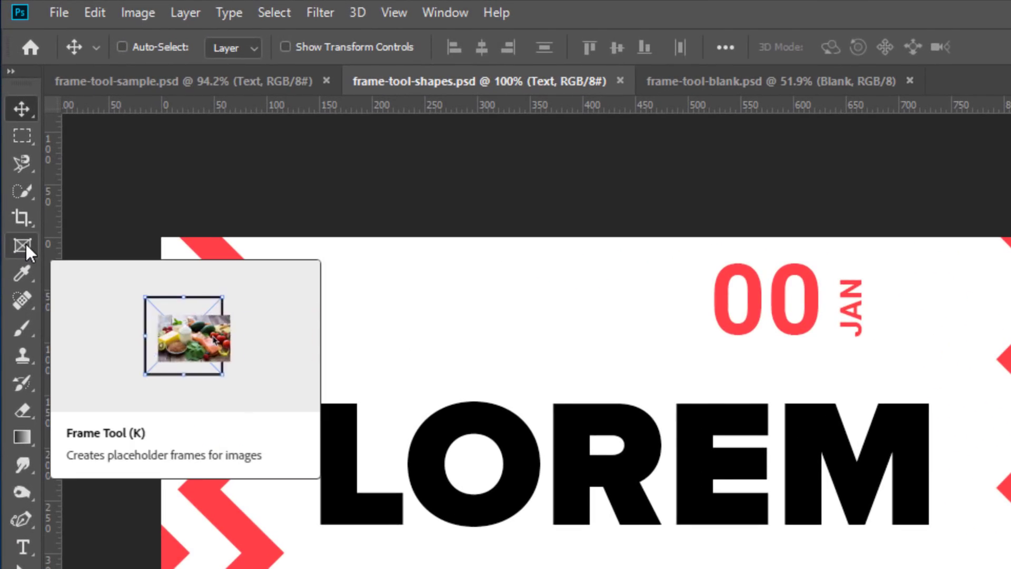
Step: Select the Frame Tool and bring up the frame-tool-sample.psd About Us layout
{"action": "left_click", "coordinate": [23, 245]}
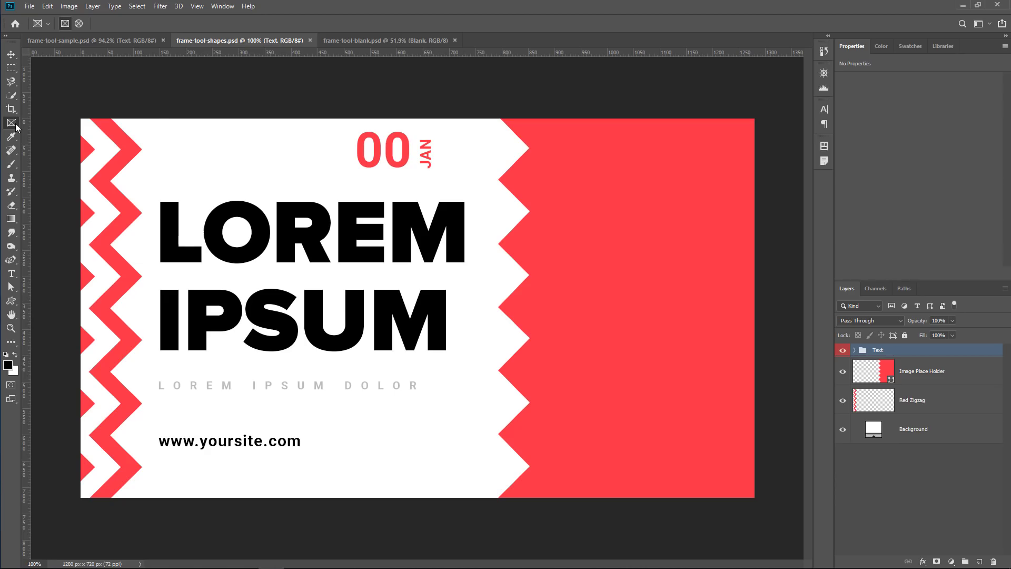
{"action": "left_click", "coordinate": [110, 42]}
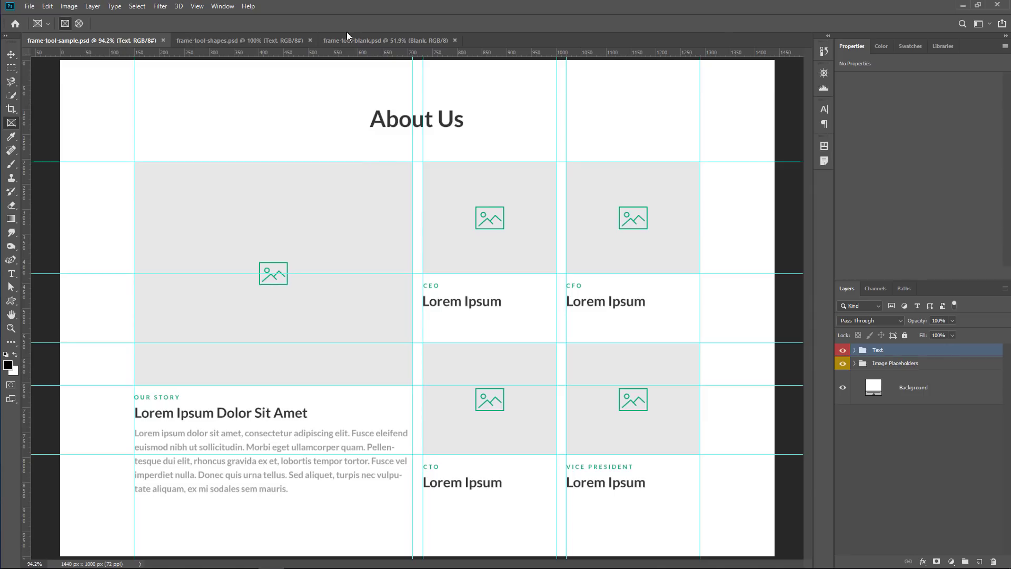
Step: Switch to frame-tool-blank.psd and inspect its Background layer, cancelling the colour change
{"action": "left_click", "coordinate": [369, 41]}
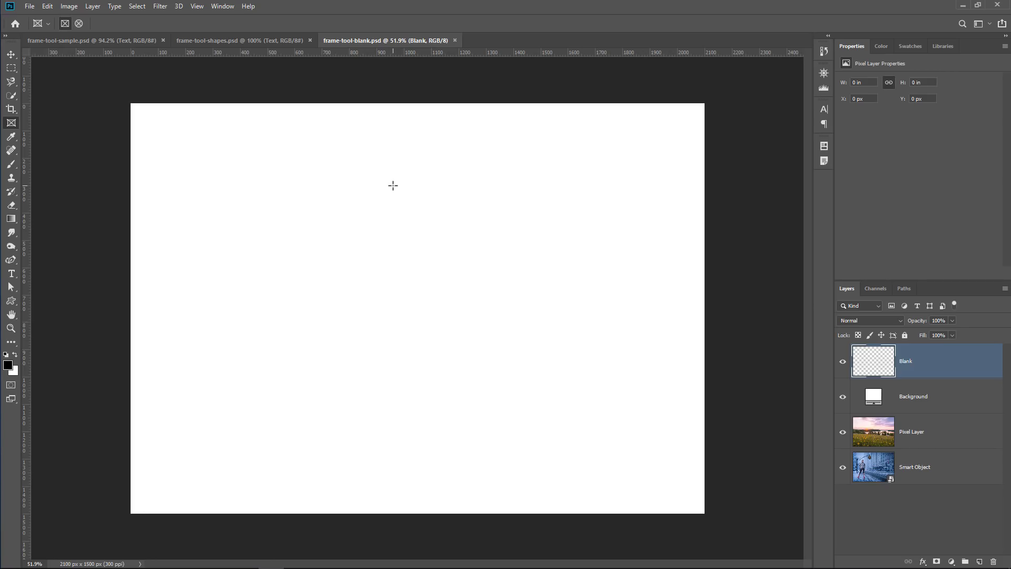
{"action": "left_click", "coordinate": [843, 396]}
{"action": "left_click", "coordinate": [843, 396]}
{"action": "left_click", "coordinate": [873, 398]}
{"action": "key", "text": "i"}
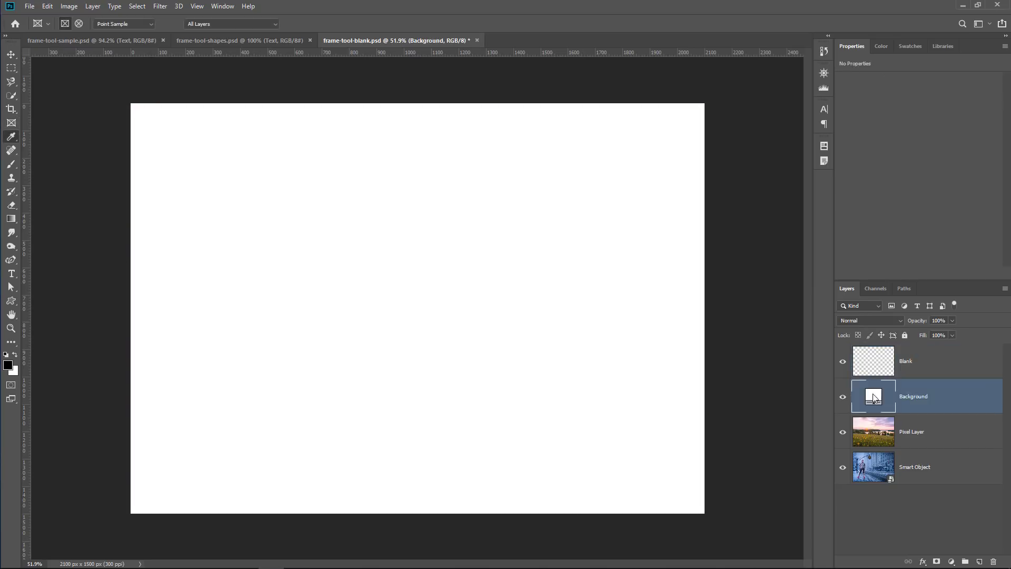
{"action": "left_click", "coordinate": [369, 232]}
{"action": "left_click", "coordinate": [585, 180]}
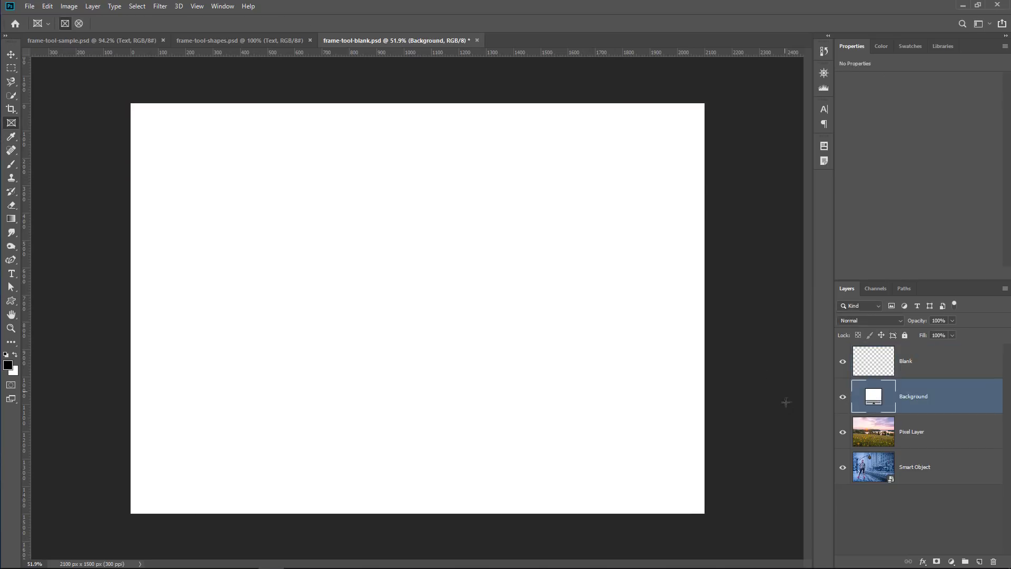
Step: Hide the sunset Pixel Layer and snowy street Smart Object, keeping Background and Blank visible
{"action": "left_click_drag", "start_coordinate": [843, 404], "coordinate": [843, 361]}
{"action": "left_click", "coordinate": [843, 432]}
{"action": "left_click", "coordinate": [842, 431]}
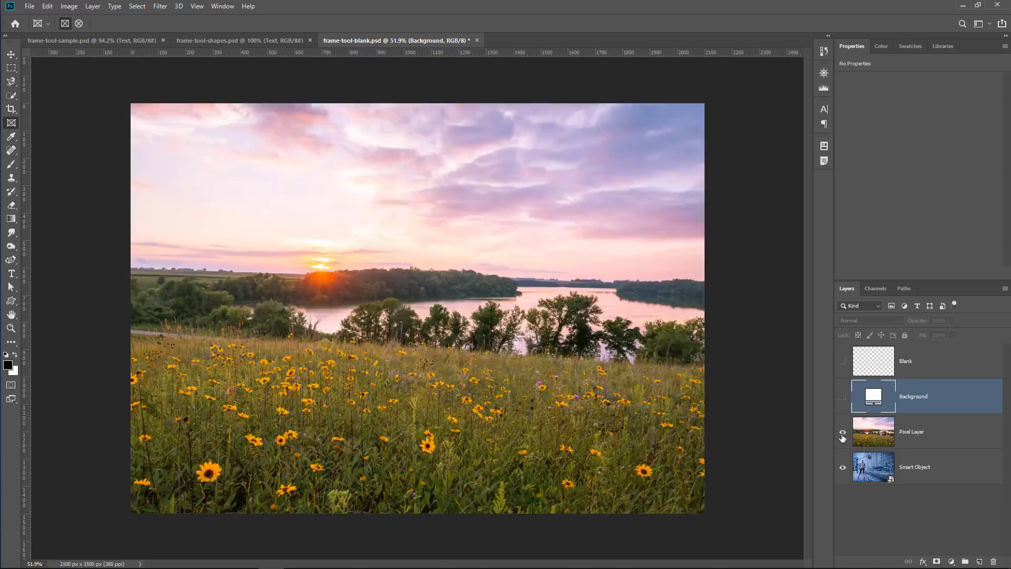
{"action": "left_click", "coordinate": [843, 431]}
{"action": "left_click", "coordinate": [842, 465]}
{"action": "left_click", "coordinate": [842, 466]}
{"action": "left_click", "coordinate": [843, 467]}
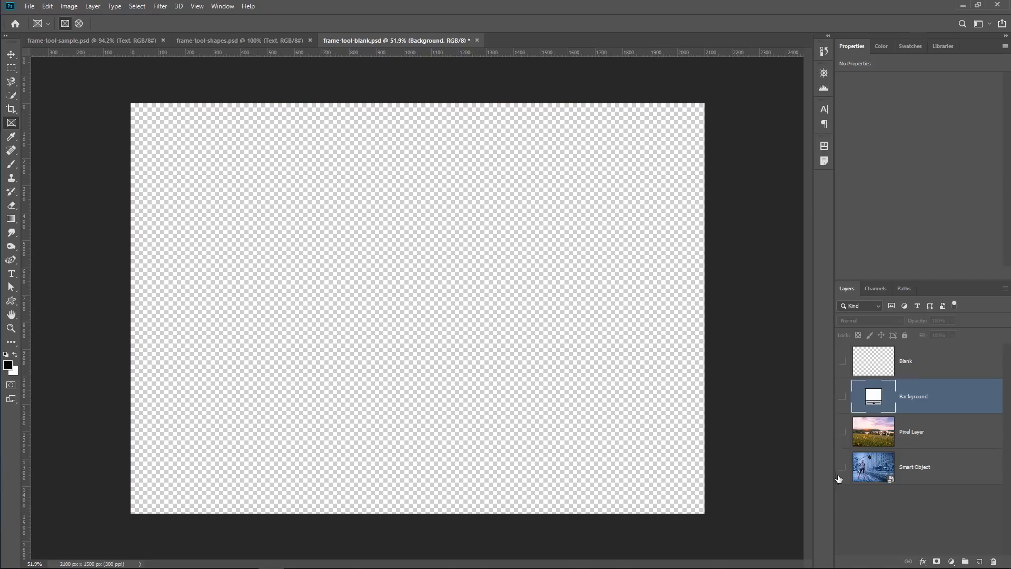
{"action": "left_click", "coordinate": [842, 399]}
{"action": "left_click", "coordinate": [874, 369]}
{"action": "left_click", "coordinate": [842, 362]}
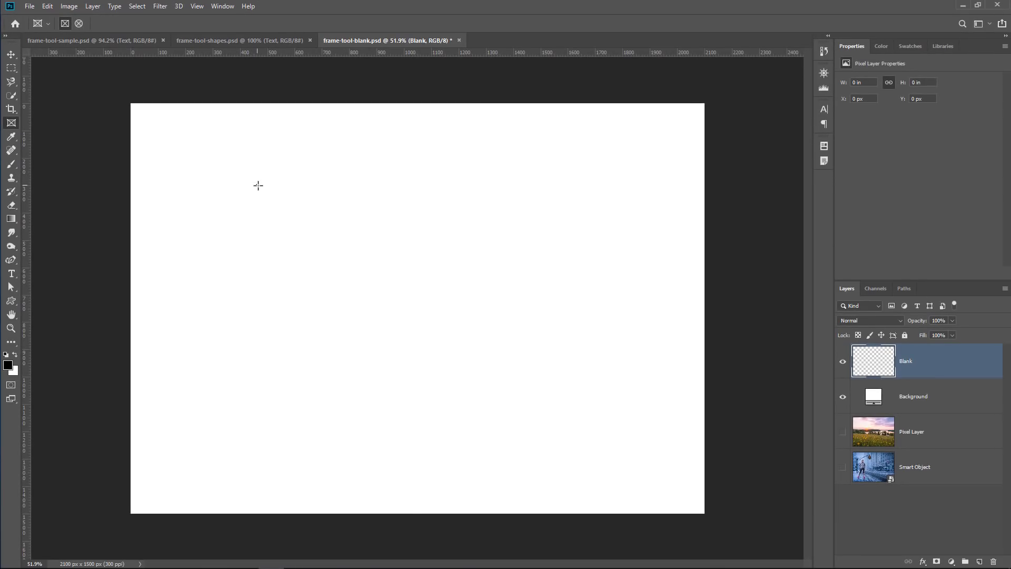
Step: Draw rectangular Frame 1 (852 × 749 px) in the canvas's upper-left area
{"action": "left_click_drag", "start_coordinate": [258, 185], "coordinate": [489, 389]}
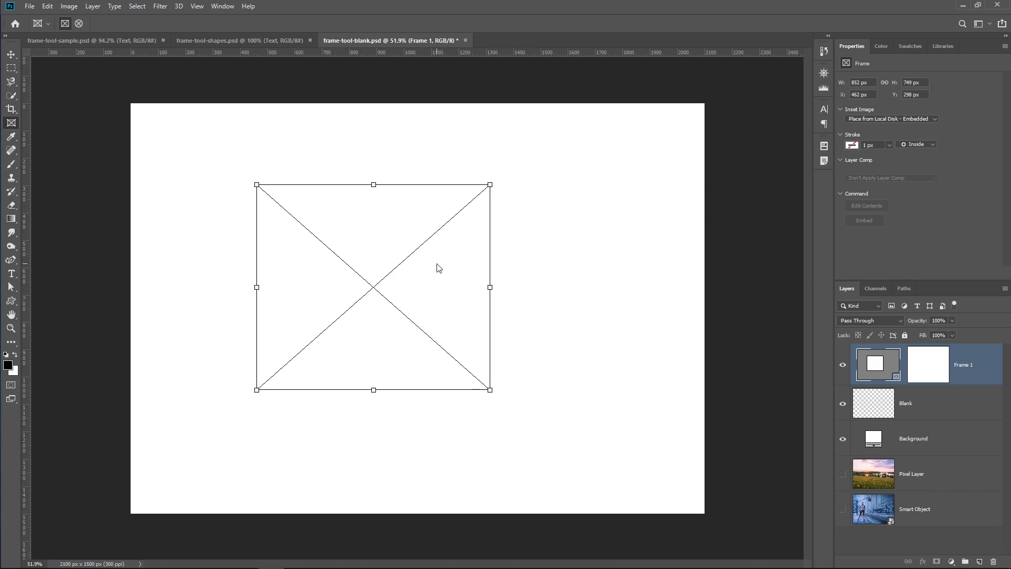
Step: Place the Asian boy teenager footballer photo from the Libraries panel into Frame 1
{"action": "left_click", "coordinate": [947, 46]}
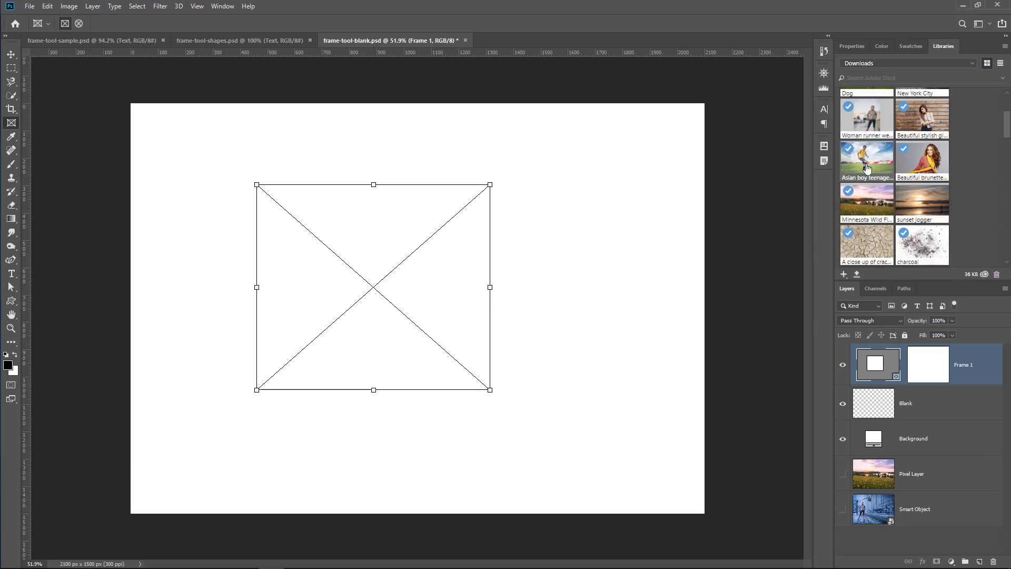
{"action": "left_click_drag", "start_coordinate": [866, 164], "coordinate": [373, 293]}
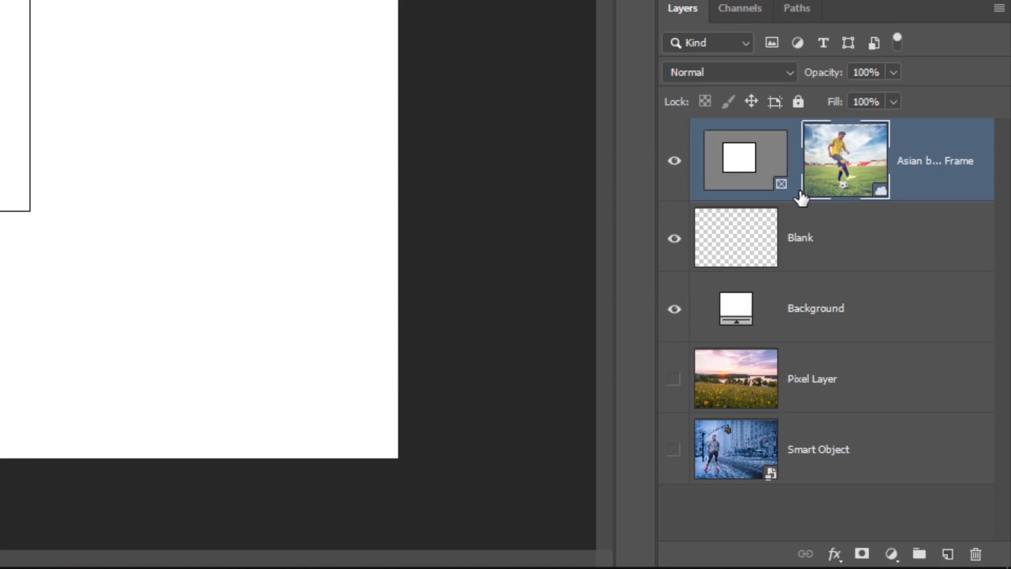
{"action": "left_click", "coordinate": [734, 166]}
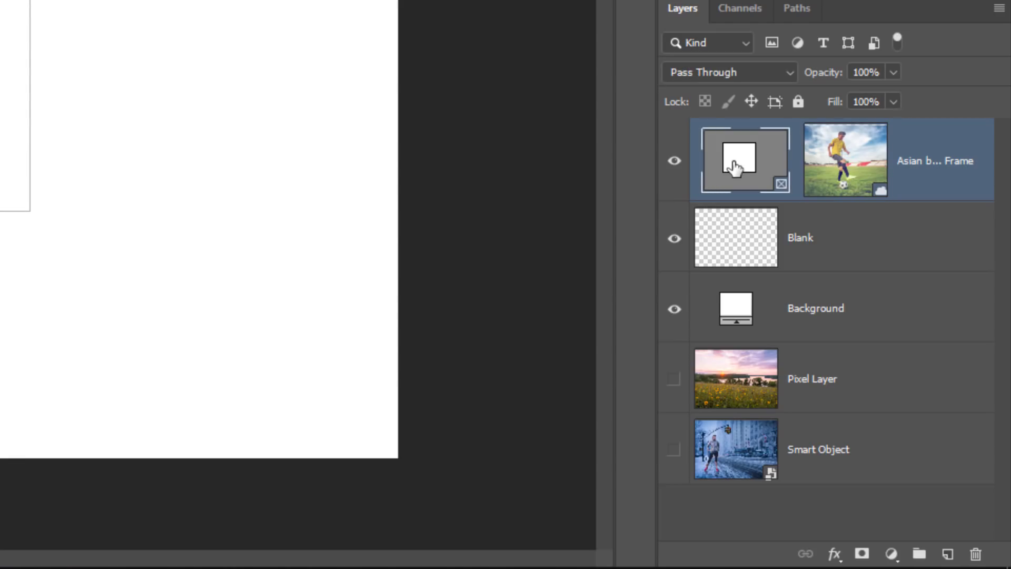
{"action": "left_click", "coordinate": [844, 167]}
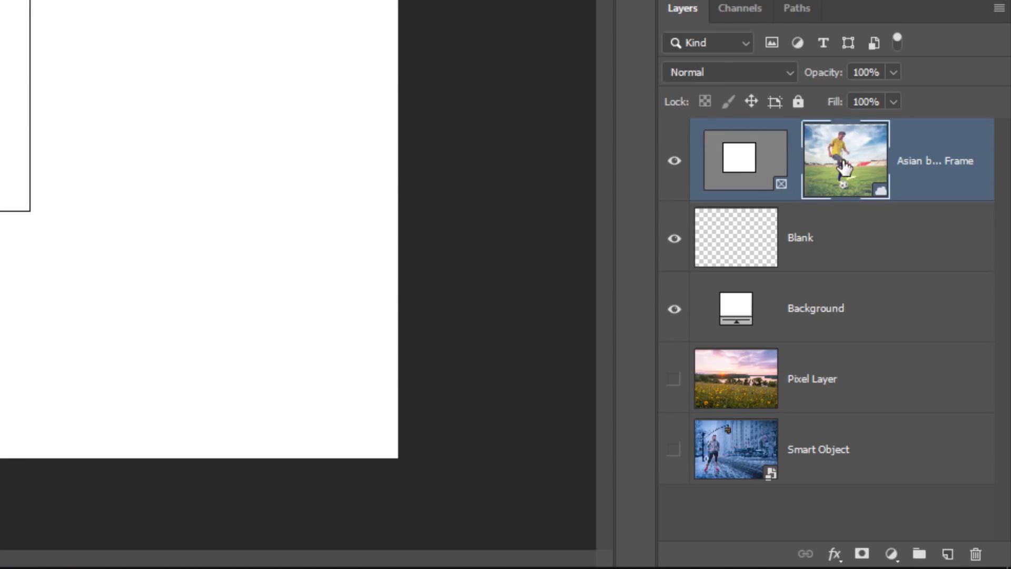
{"action": "left_click", "coordinate": [748, 168], "text": "shift"}
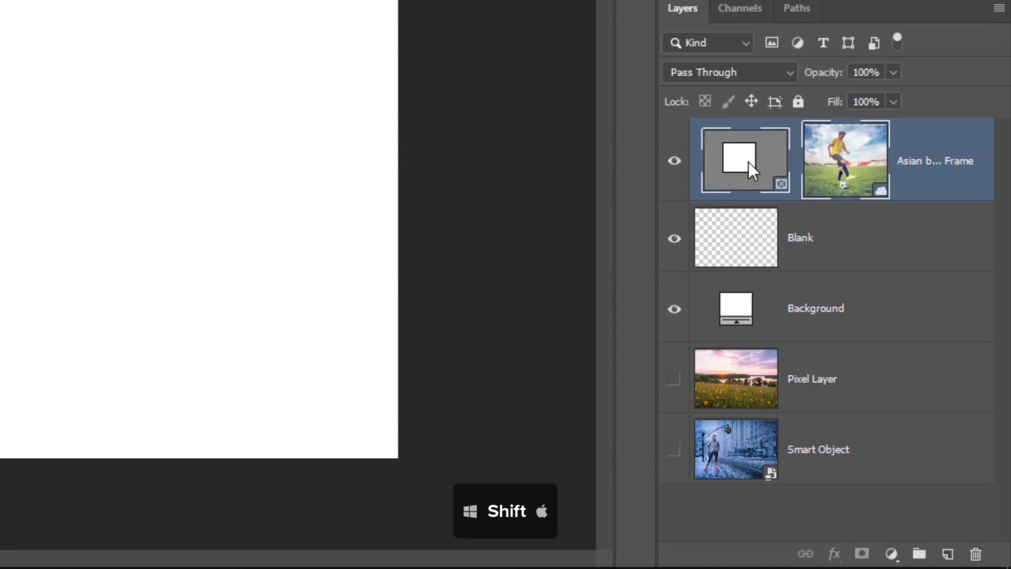
{"action": "left_click", "coordinate": [844, 185]}
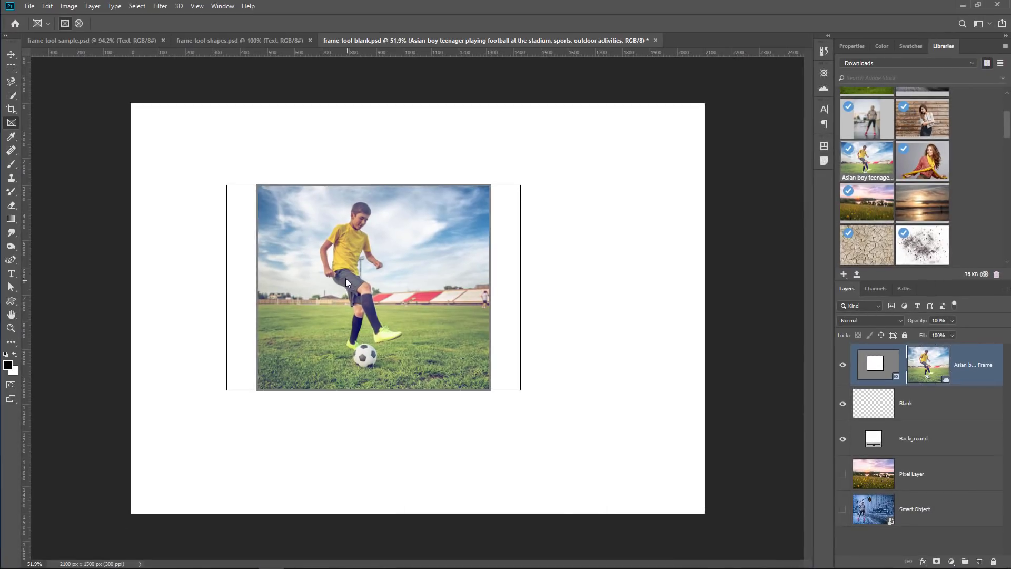
Step: Shift the footballer photo left and enlarge it within the frame
{"action": "key", "text": "ctrl+t"}
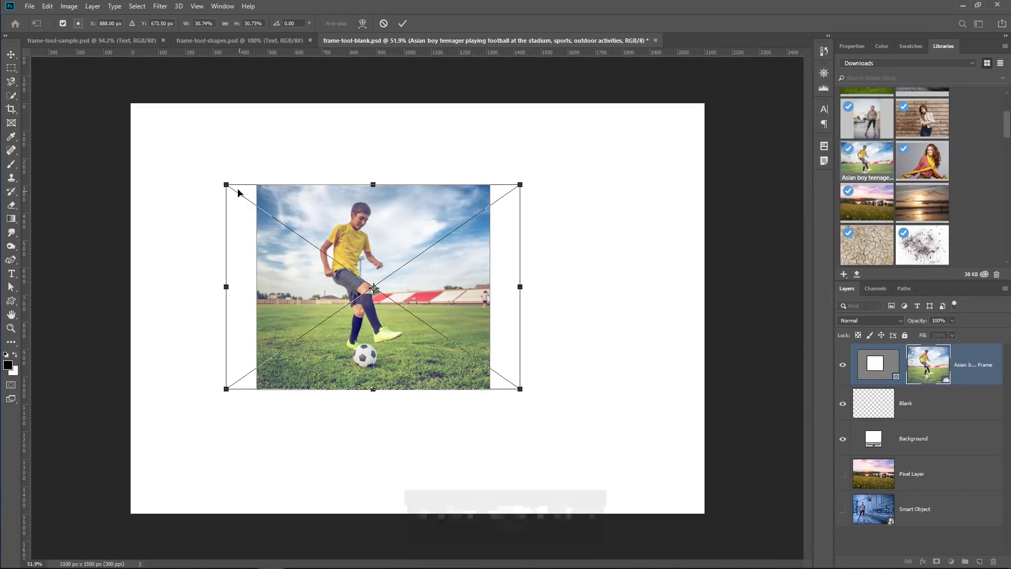
{"action": "left_click_drag", "start_coordinate": [235, 192], "coordinate": [135, 132]}
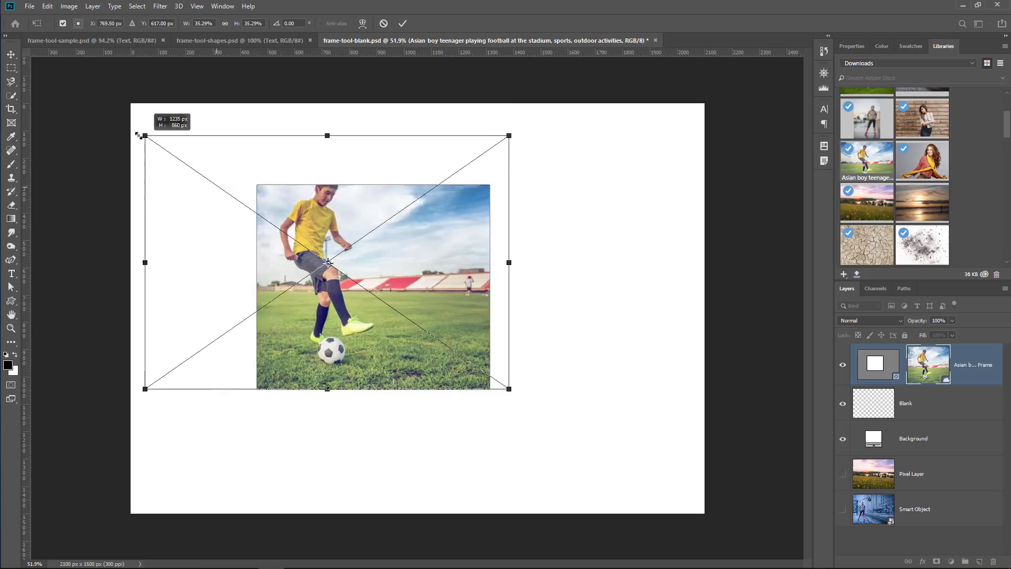
{"action": "left_click_drag", "start_coordinate": [388, 250], "coordinate": [489, 281]}
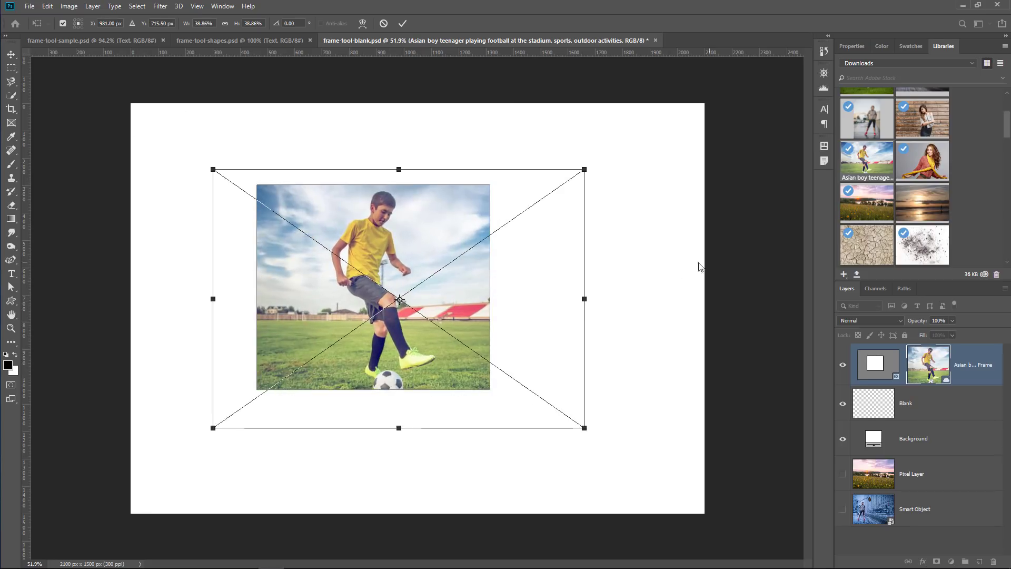
{"action": "key", "text": "Return"}
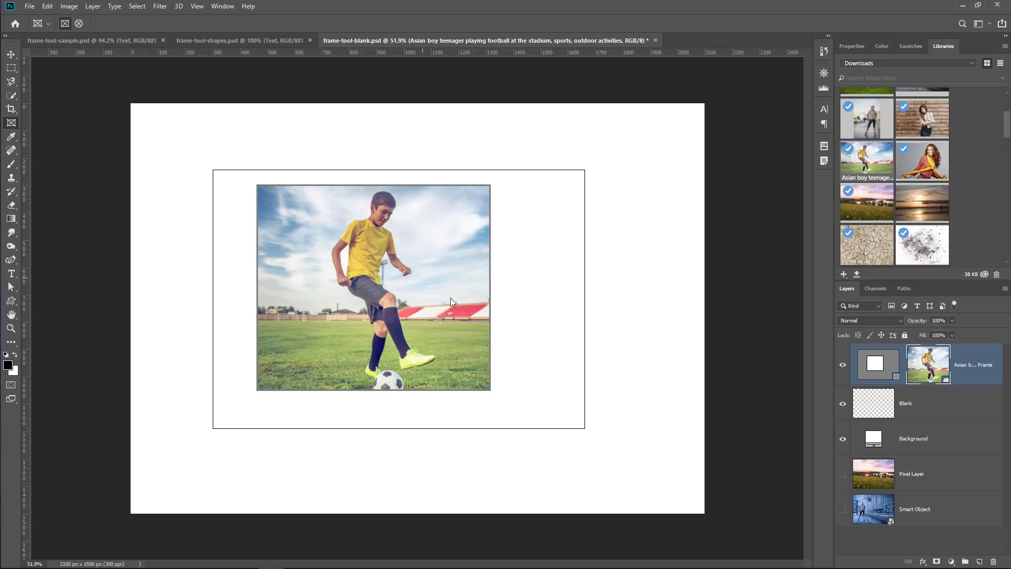
Step: Shrink the framed footballer photo from both corners to 30.89%
{"action": "key", "text": "ctrl+t"}
{"action": "left_click_drag", "start_coordinate": [584, 428], "coordinate": [528, 394]}
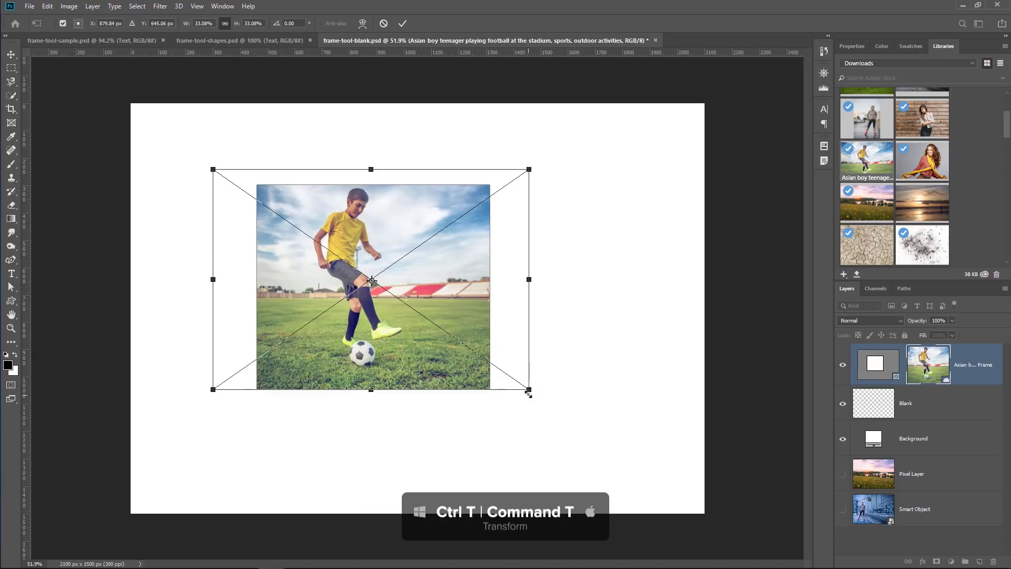
{"action": "left_click_drag", "start_coordinate": [213, 169], "coordinate": [233, 184]}
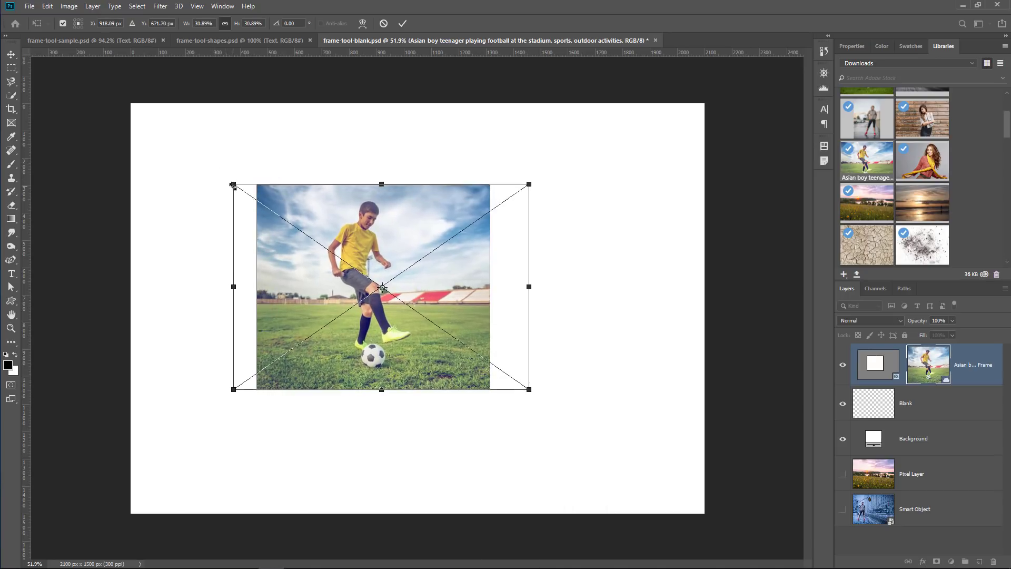
{"action": "key", "text": "Return"}
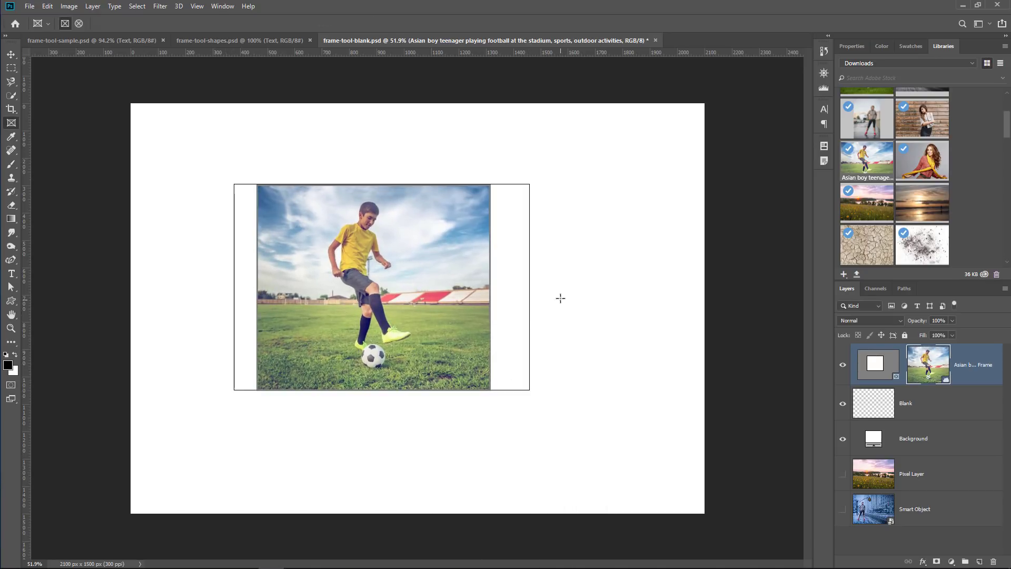
Step: Reshape the rectangular frame by dragging its corners and edges
{"action": "left_click", "coordinate": [882, 378]}
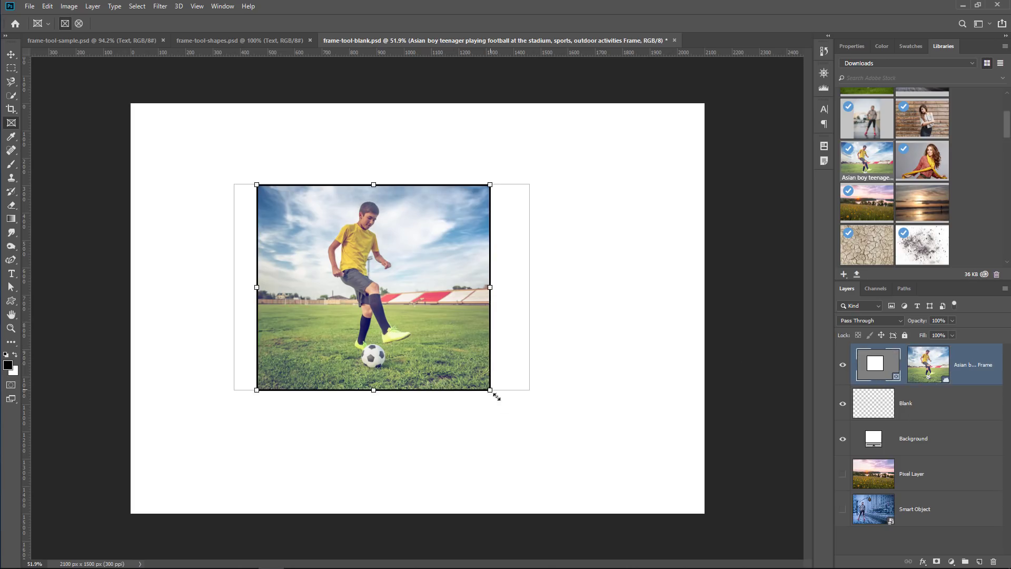
{"action": "left_click_drag", "start_coordinate": [495, 395], "coordinate": [553, 444]}
{"action": "left_click_drag", "start_coordinate": [256, 184], "coordinate": [242, 207]}
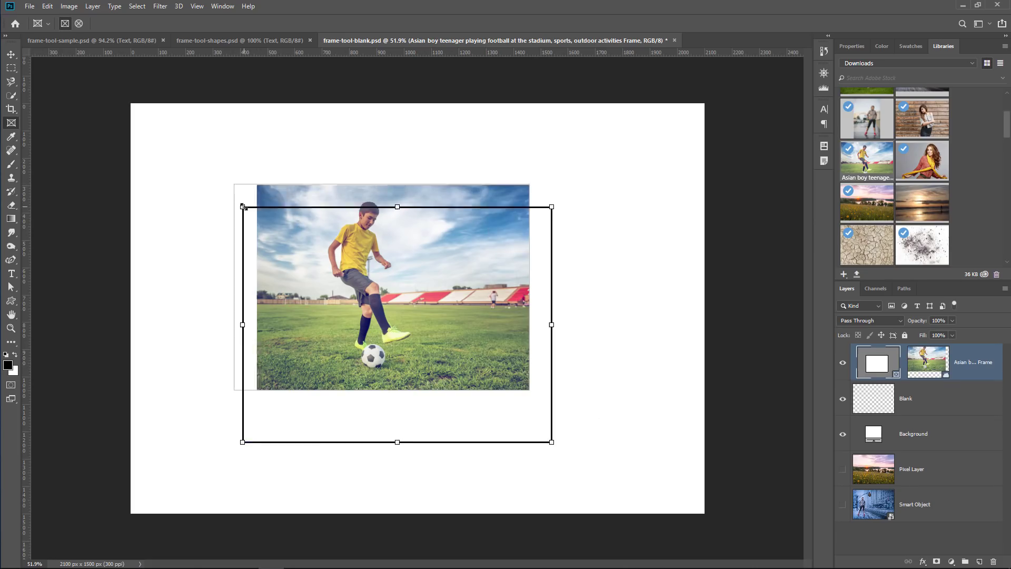
{"action": "left_click_drag", "start_coordinate": [396, 443], "coordinate": [393, 376]}
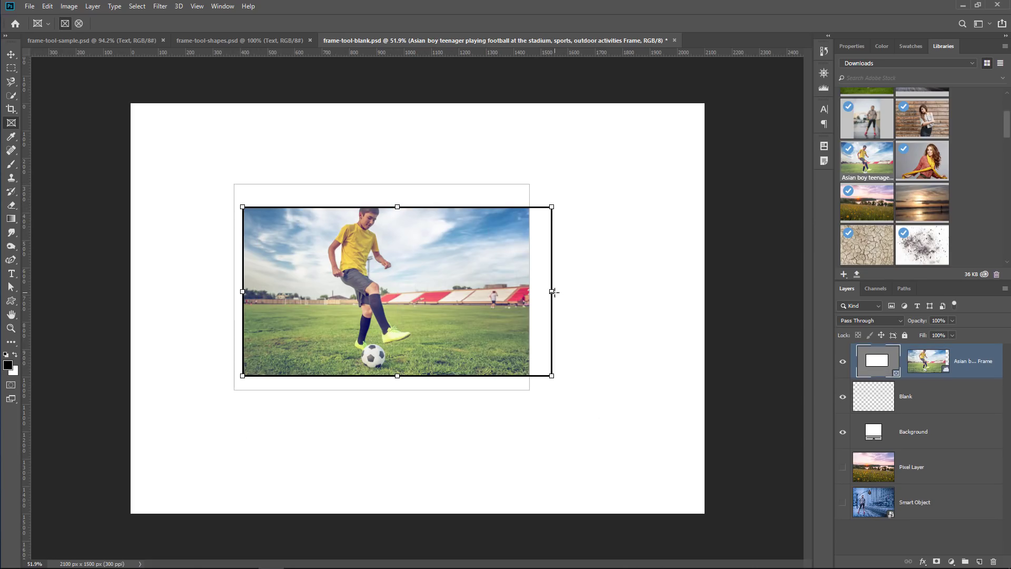
{"action": "left_click_drag", "start_coordinate": [535, 293], "coordinate": [481, 291]}
{"action": "key", "text": "shift"}
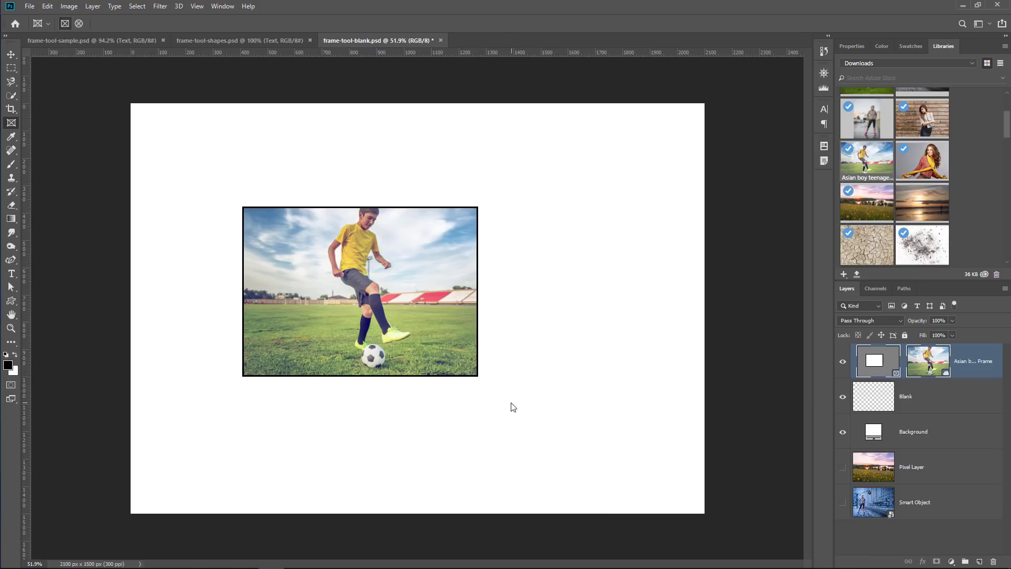
Step: Enlarge the soccer photo to 182.39% so it fills the frame edge to edge
{"action": "key", "text": "ctrl+t"}
{"action": "left_click_drag", "start_coordinate": [477, 376], "coordinate": [598, 461]}
{"action": "left_click_drag", "start_coordinate": [242, 207], "coordinate": [169, 155]}
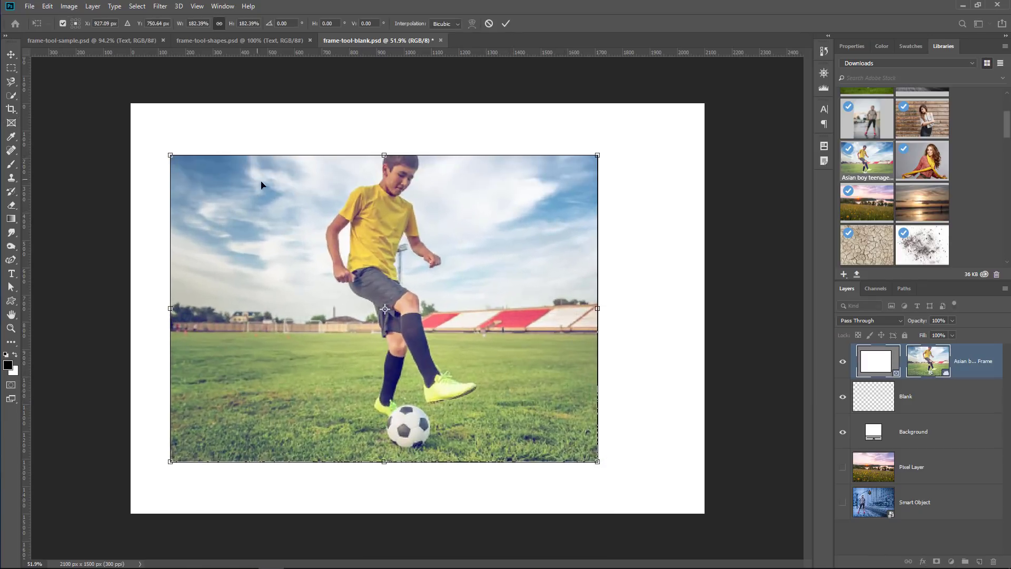
{"action": "key", "text": "Return"}
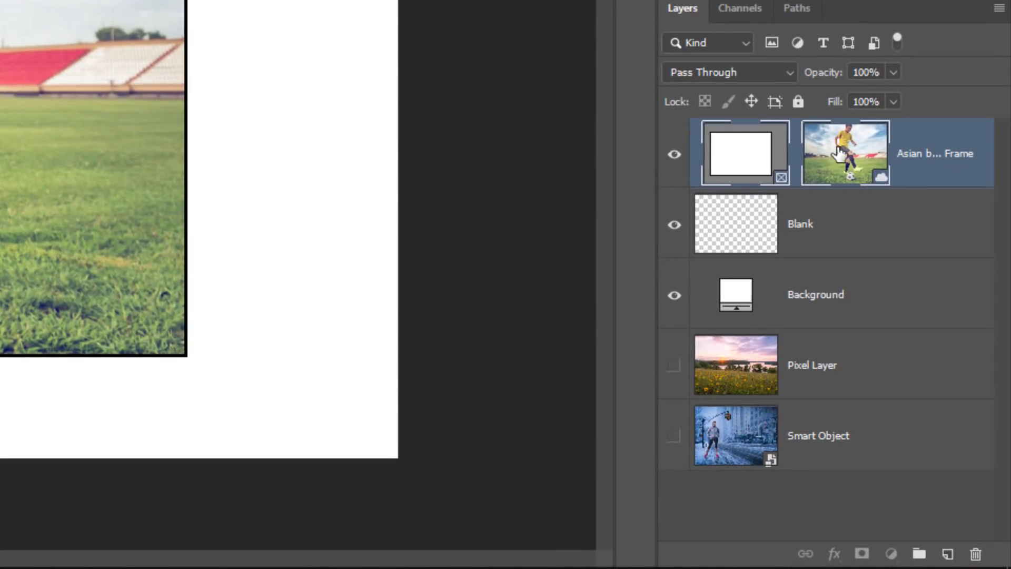
{"action": "left_click", "coordinate": [845, 158]}
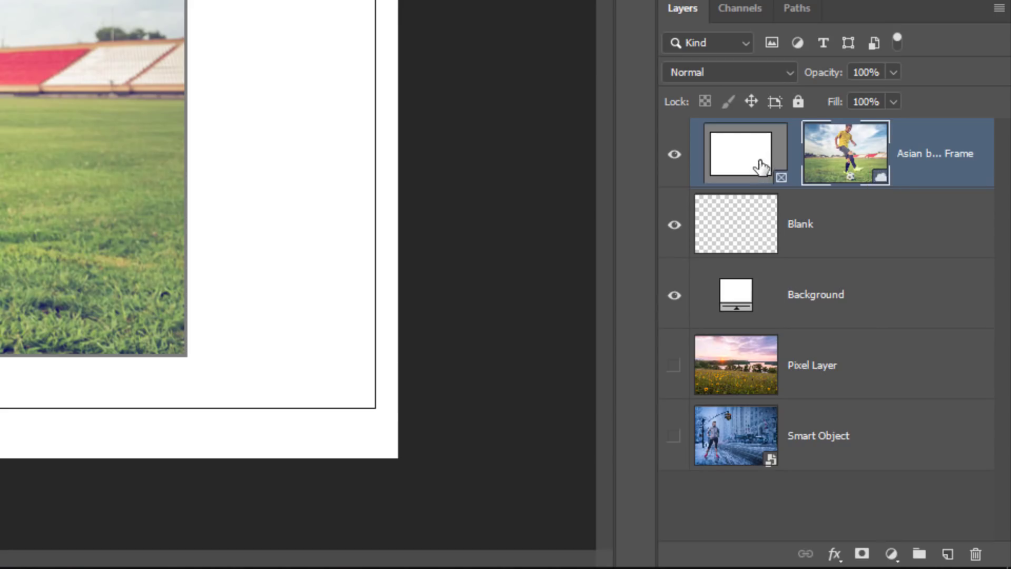
Step: Delete the soccer photo frame and draw a circular ellipse frame near the canvas centre
{"action": "left_click_drag", "start_coordinate": [759, 168], "coordinate": [976, 554]}
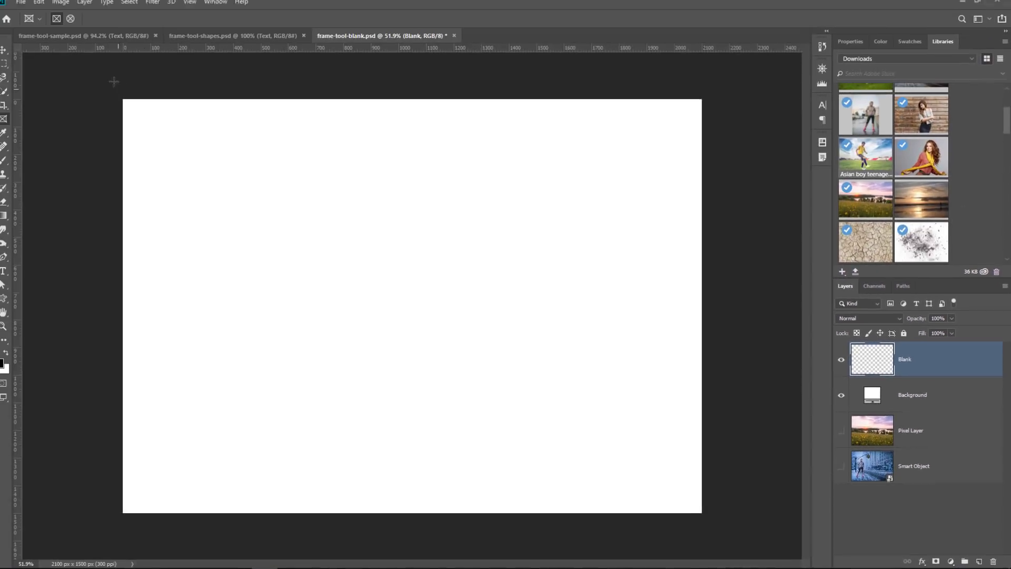
{"action": "left_click", "coordinate": [78, 24]}
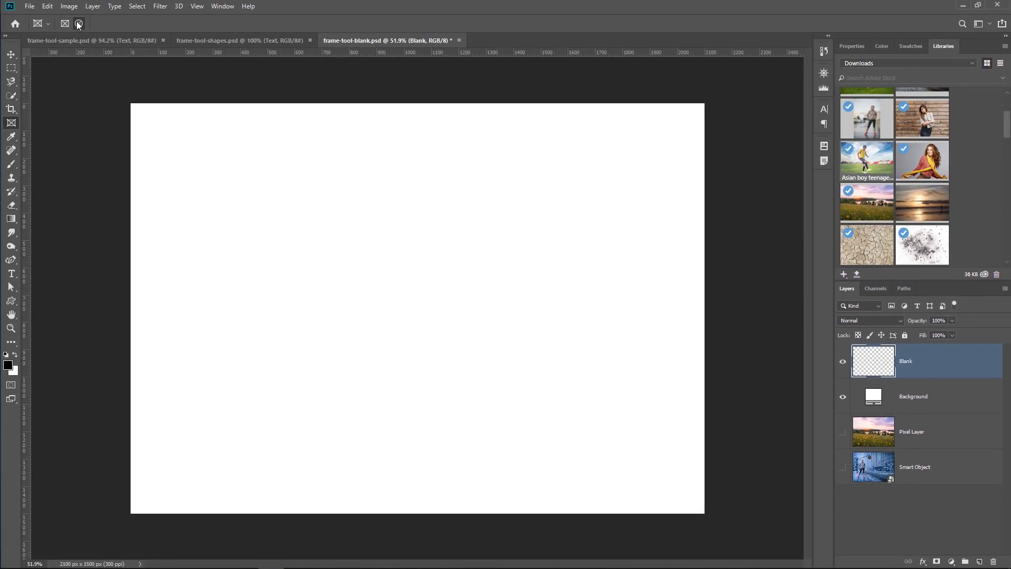
{"action": "left_click_drag", "start_coordinate": [243, 149], "coordinate": [534, 428]}
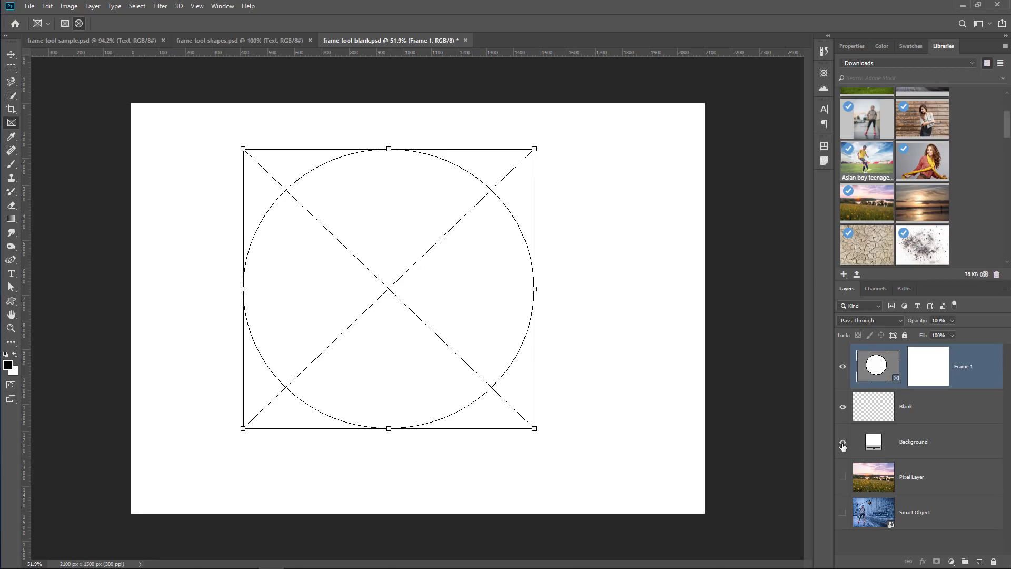
Step: Hide the white Background and place the sunset Pixel Layer into the circular frame
{"action": "left_click", "coordinate": [842, 442]}
{"action": "left_click", "coordinate": [843, 477]}
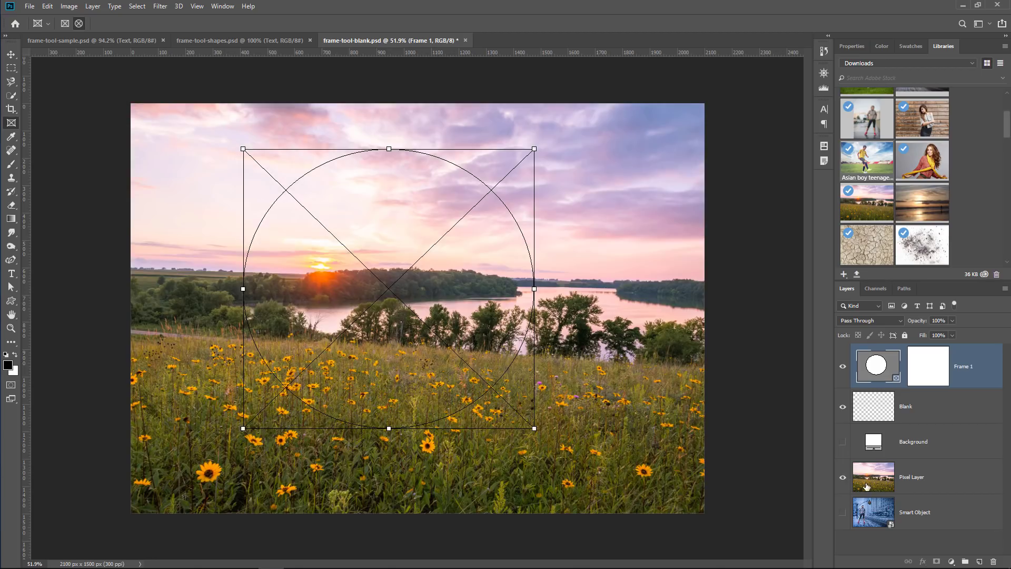
{"action": "left_click", "coordinate": [866, 485]}
{"action": "left_click_drag", "start_coordinate": [905, 474], "coordinate": [893, 375]}
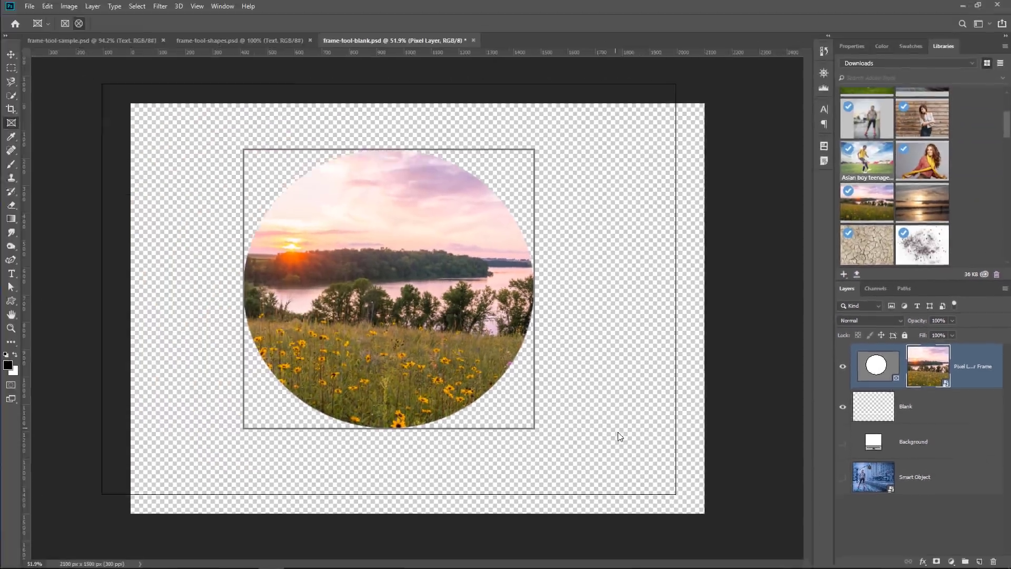
Step: Scale the framed sunset photo to 102.39% and nudge it so the sun sits higher
{"action": "key", "text": "ctrl+t"}
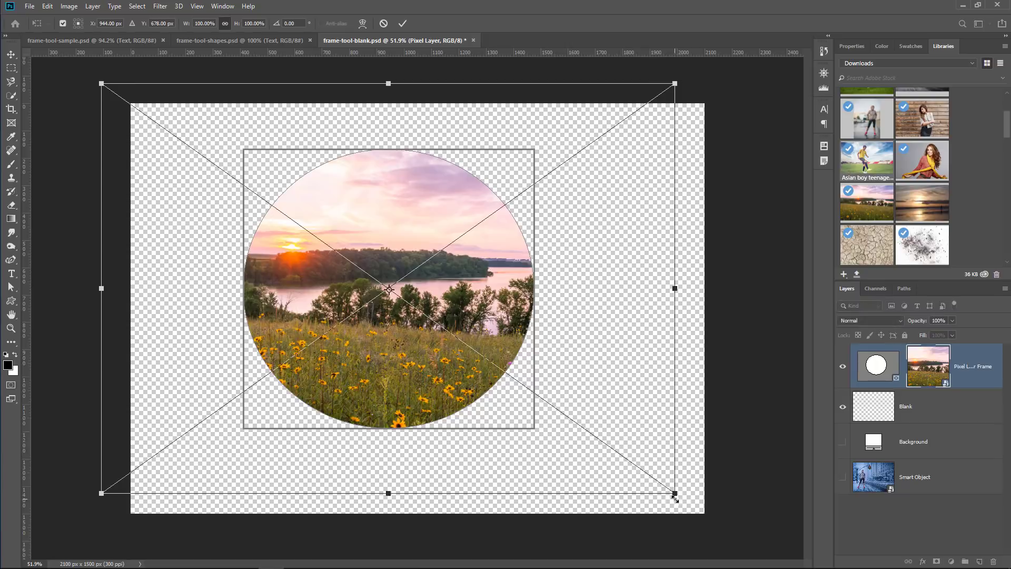
{"action": "left_click_drag", "start_coordinate": [675, 493], "coordinate": [359, 267]}
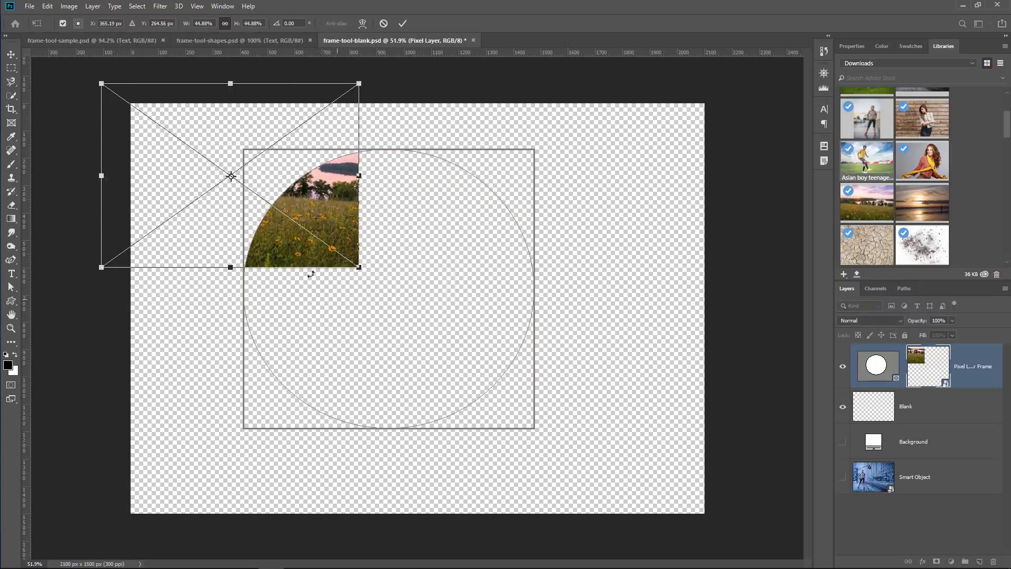
{"action": "left_click_drag", "start_coordinate": [287, 248], "coordinate": [449, 353]}
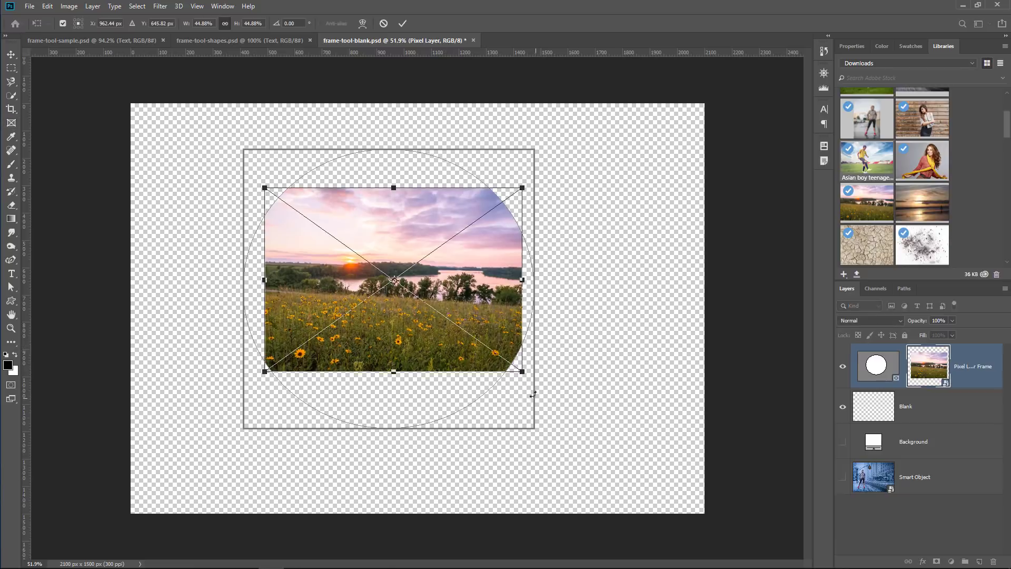
{"action": "left_click_drag", "start_coordinate": [522, 371], "coordinate": [683, 487]}
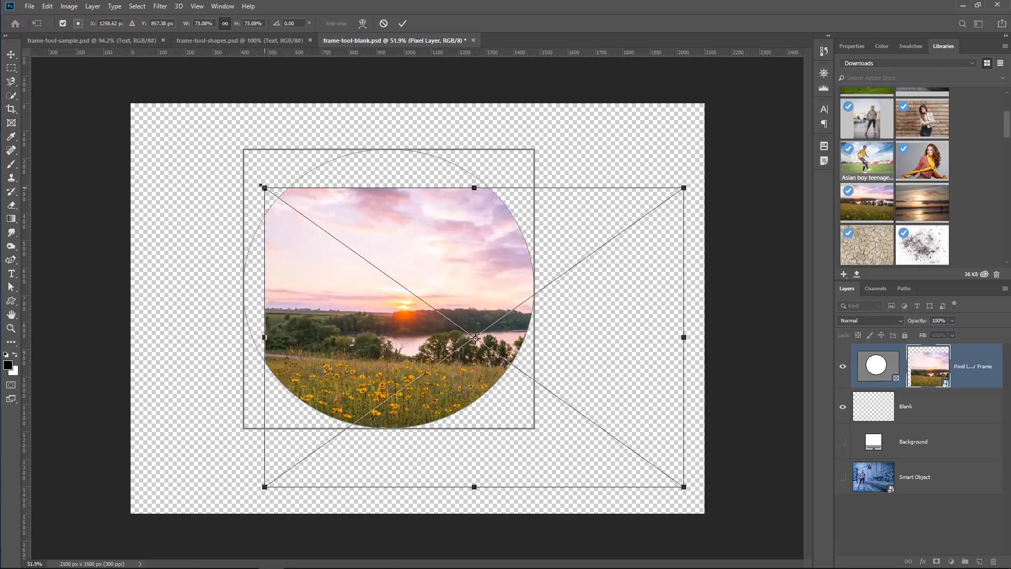
{"action": "left_click_drag", "start_coordinate": [262, 185], "coordinate": [94, 68]}
{"action": "left_click_drag", "start_coordinate": [504, 365], "coordinate": [495, 319]}
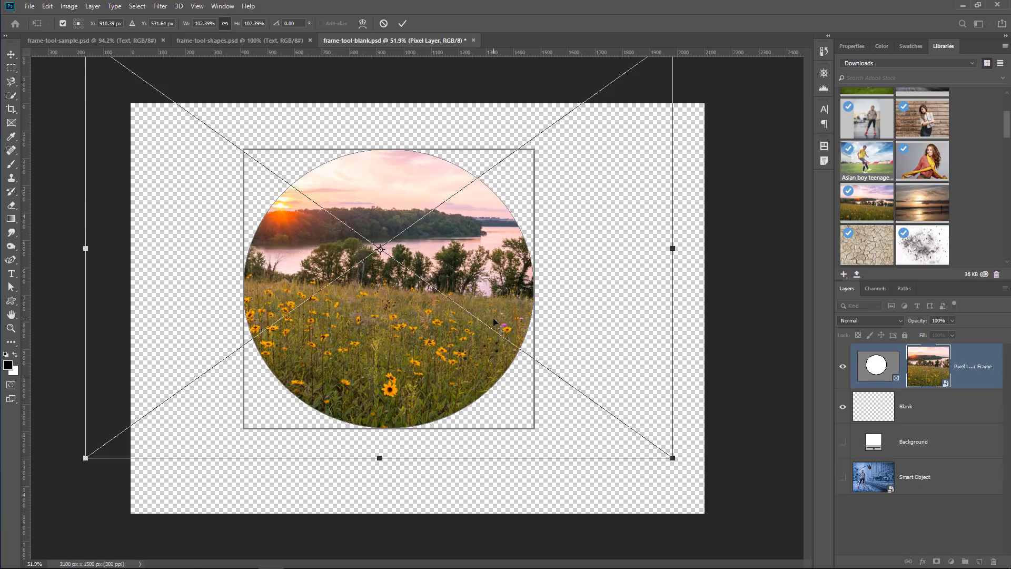
{"action": "key", "text": "Return"}
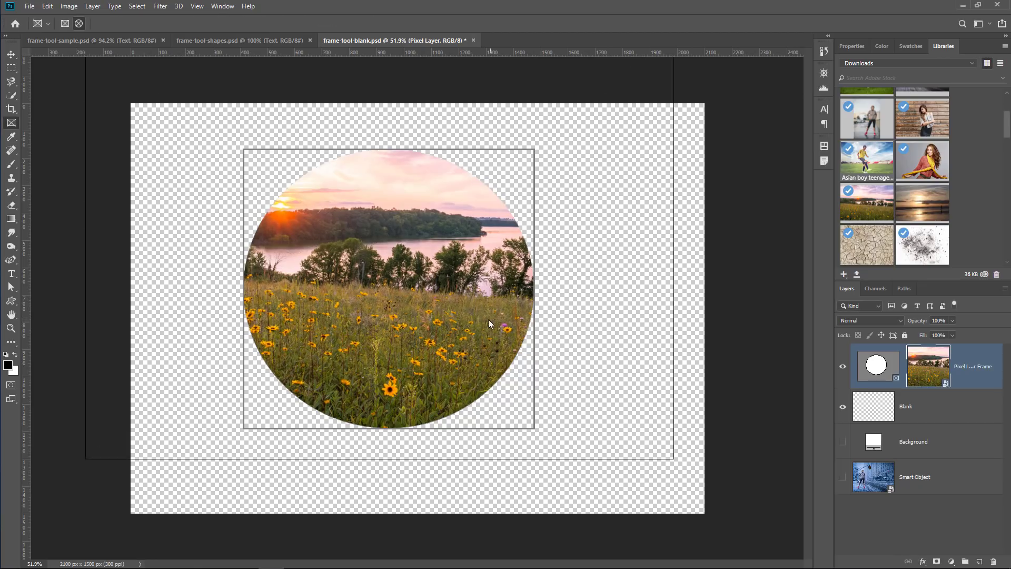
Step: Add a violet-orange Gradient Map inside the embedded Pixel Layer1.psb, then close it
{"action": "double_click", "coordinate": [928, 369]}
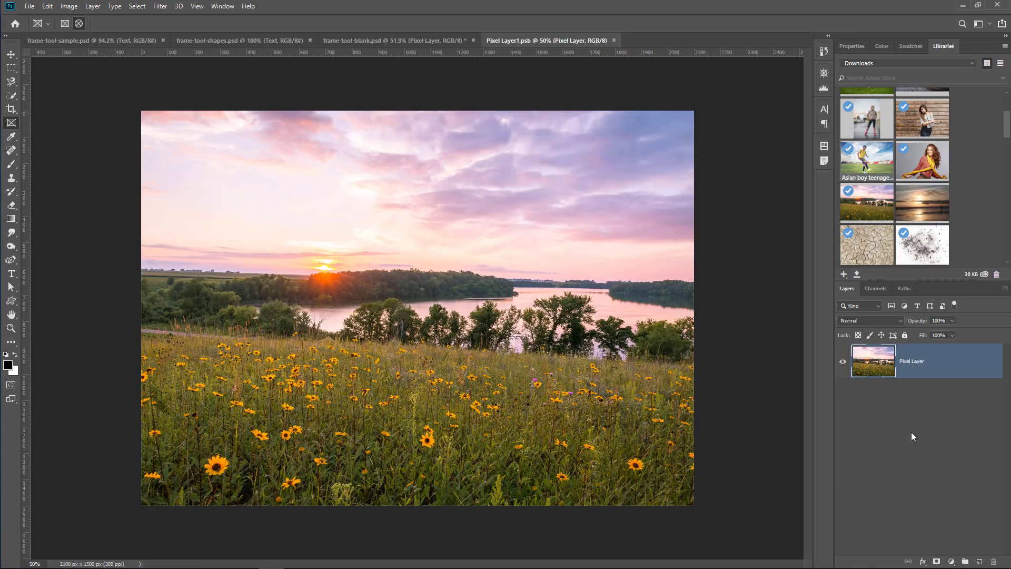
{"action": "left_click", "coordinate": [950, 564]}
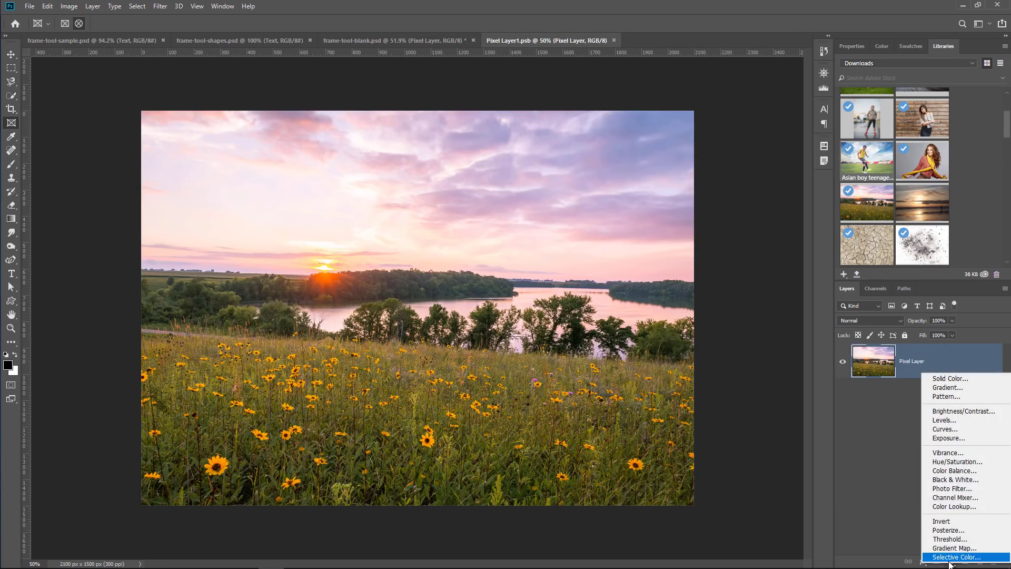
{"action": "left_click", "coordinate": [954, 547]}
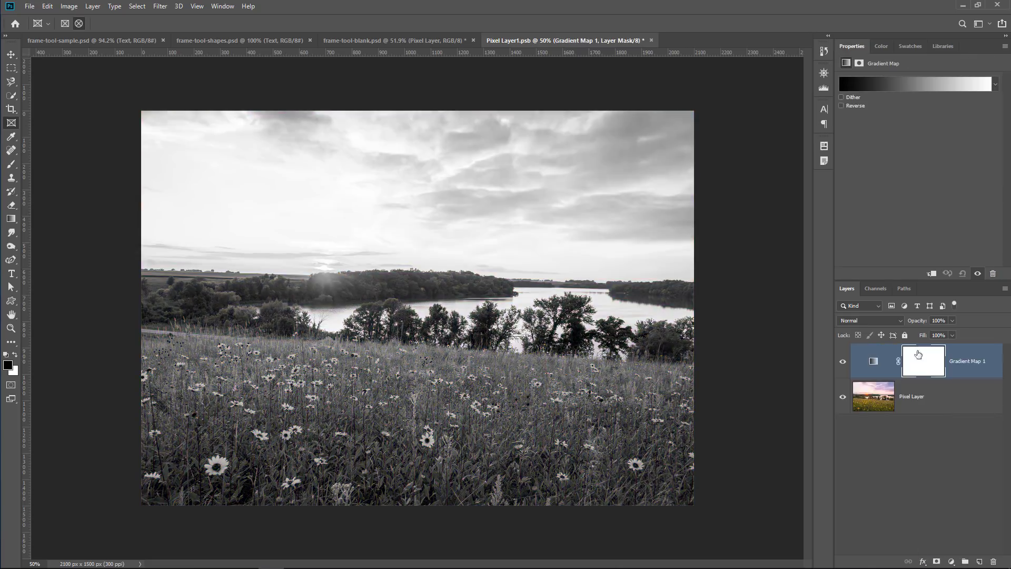
{"action": "left_click", "coordinate": [996, 85]}
{"action": "left_click", "coordinate": [927, 108]}
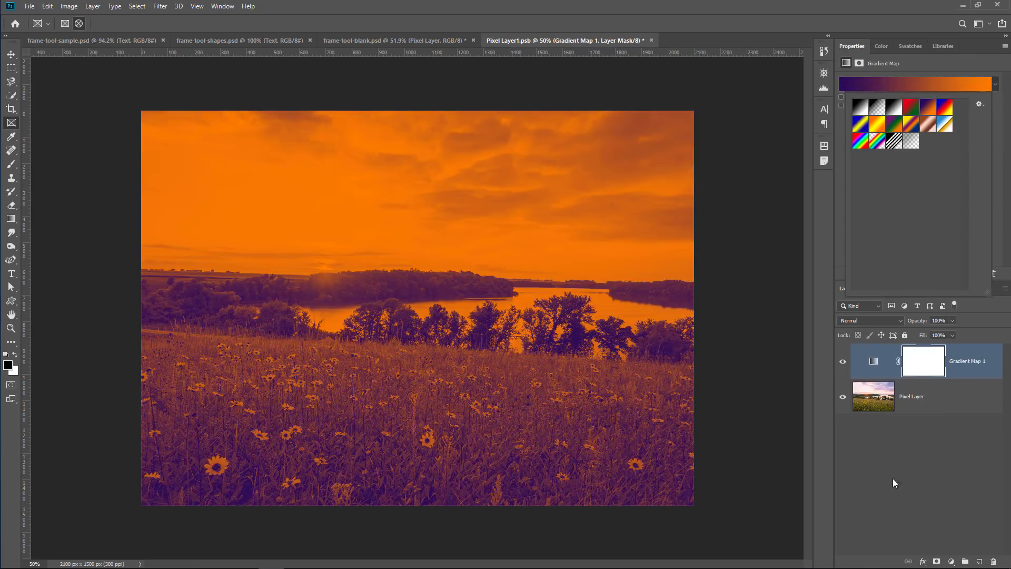
{"action": "left_click", "coordinate": [899, 508]}
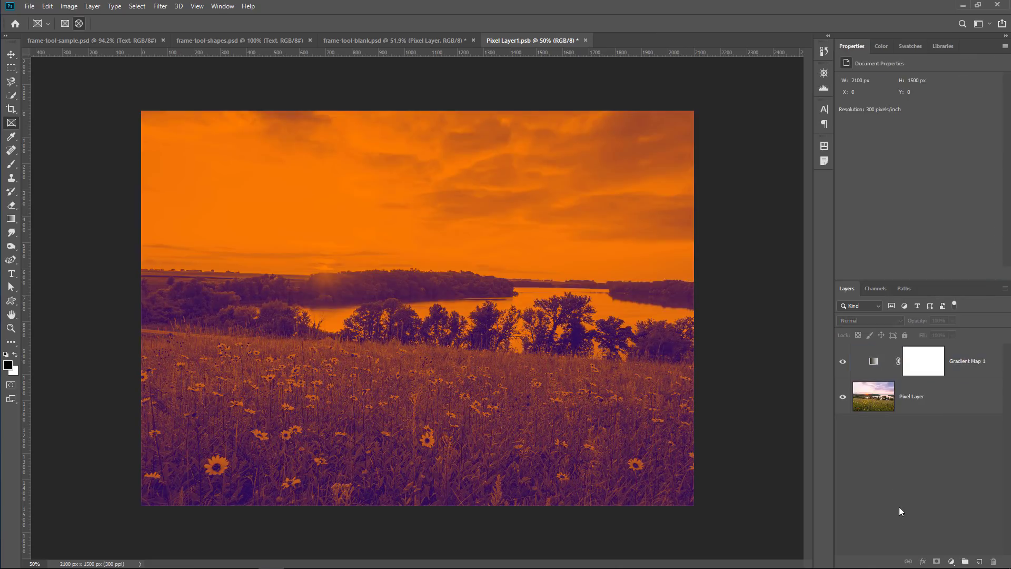
{"action": "left_click", "coordinate": [585, 40]}
Step: Save the recoloured contents back into the circle frame and apply Stylize > Find Edges
{"action": "left_click", "coordinate": [457, 214]}
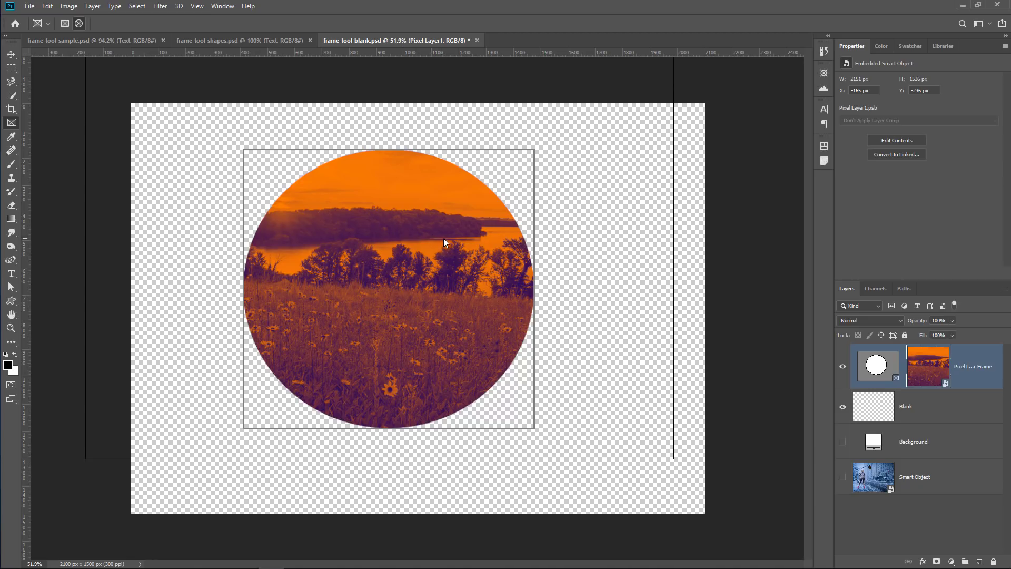
{"action": "left_click", "coordinate": [160, 6]}
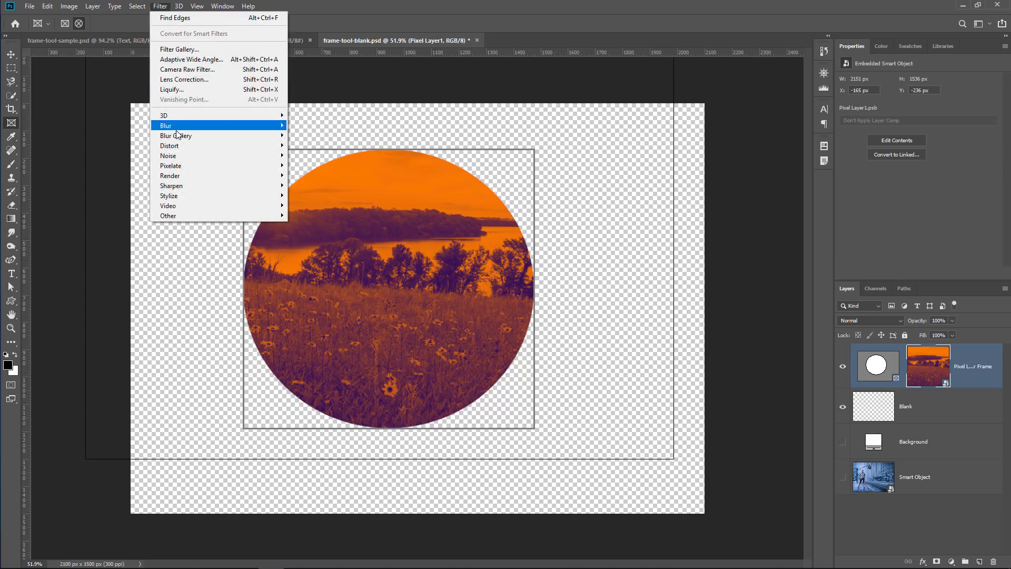
{"action": "mouse_move", "coordinate": [181, 175]}
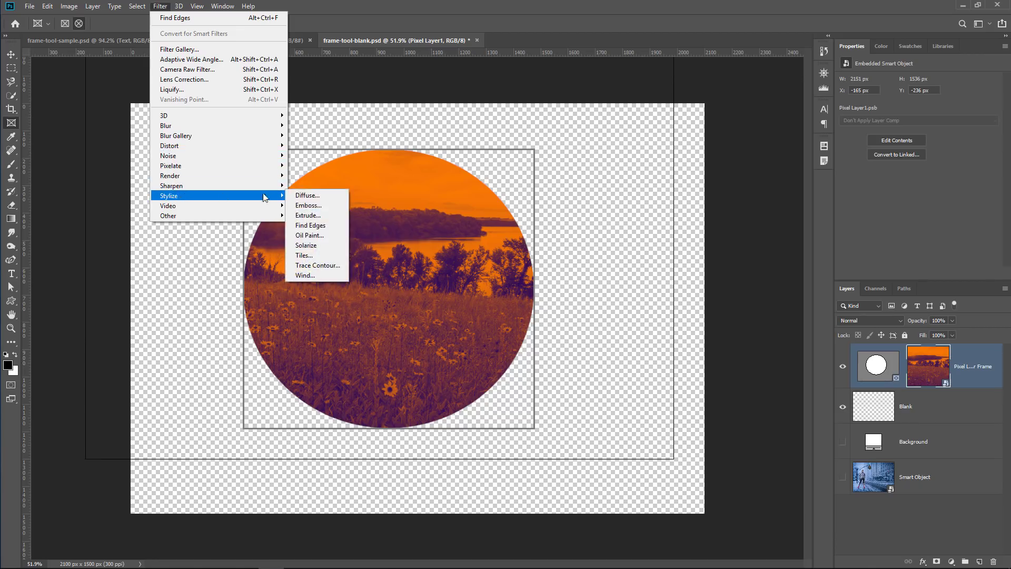
{"action": "left_click", "coordinate": [333, 226]}
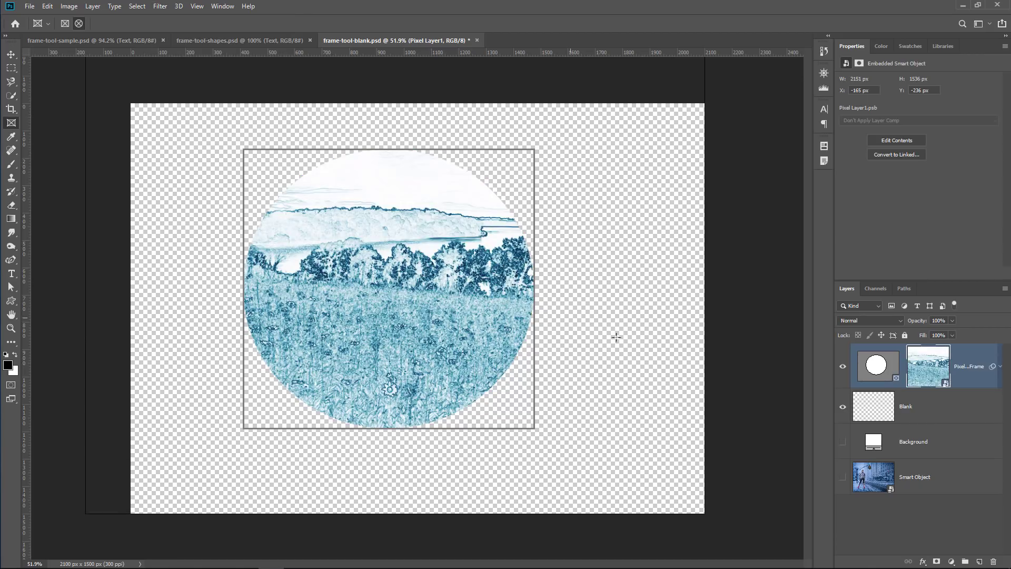
Step: Remove the Find Edges smart filter, then delete the circular framed photo layer
{"action": "left_click", "coordinate": [1000, 379]}
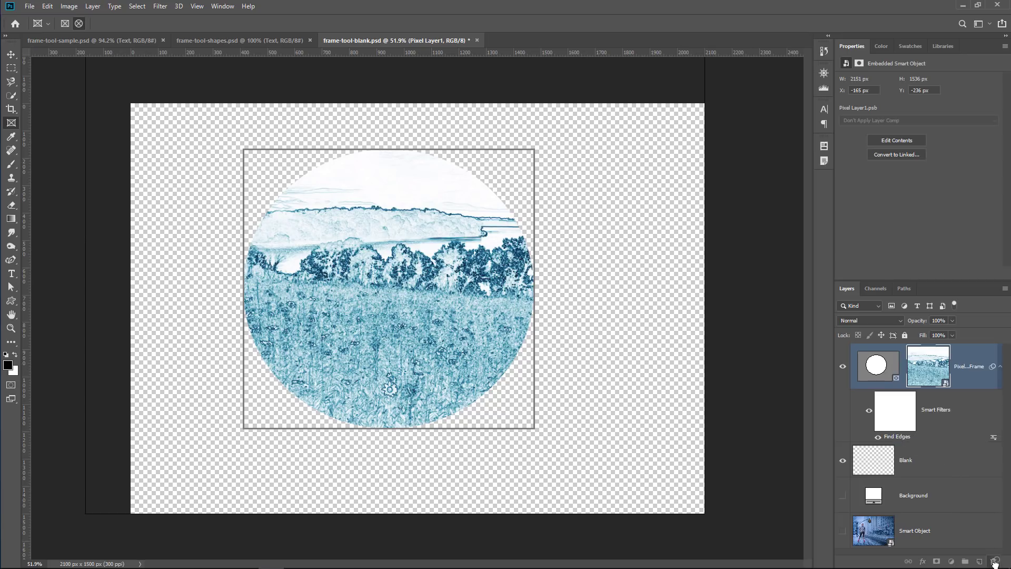
{"action": "left_click_drag", "start_coordinate": [994, 562], "coordinate": [994, 563]}
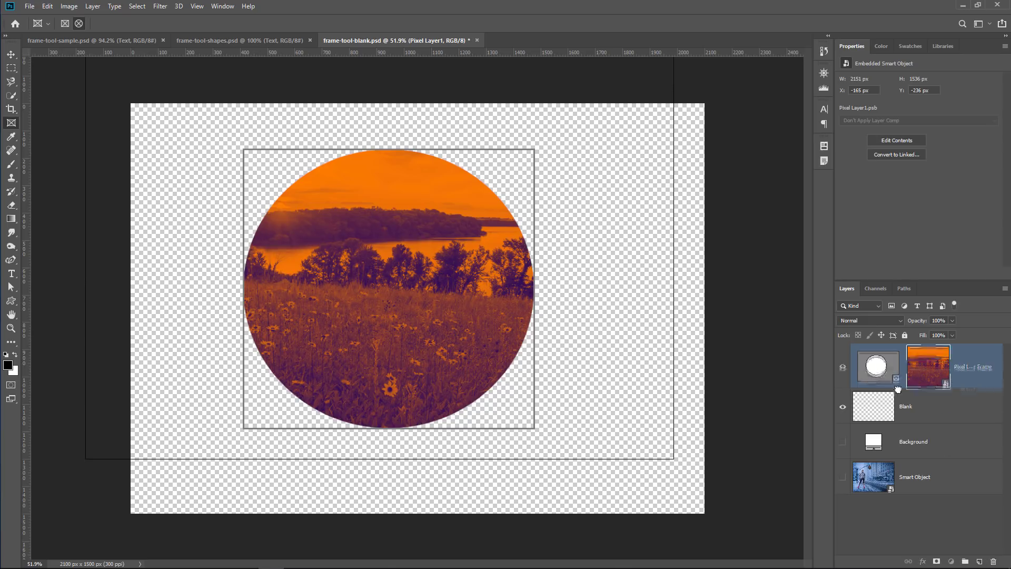
{"action": "left_click_drag", "start_coordinate": [927, 382], "coordinate": [995, 562]}
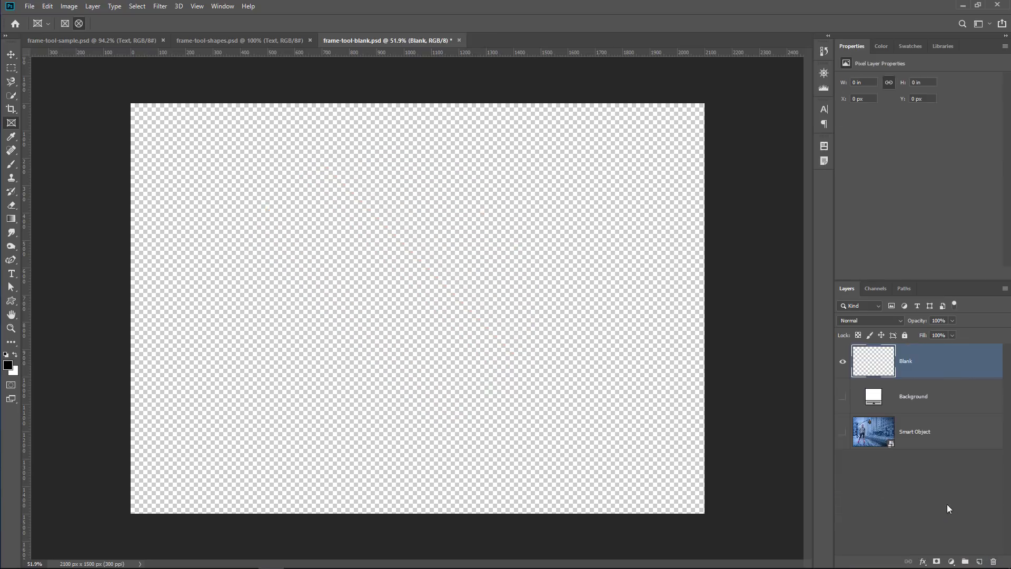
Step: Show the city street smart object and, inside its contents, hide Curves 1 and the model
{"action": "left_click", "coordinate": [843, 431]}
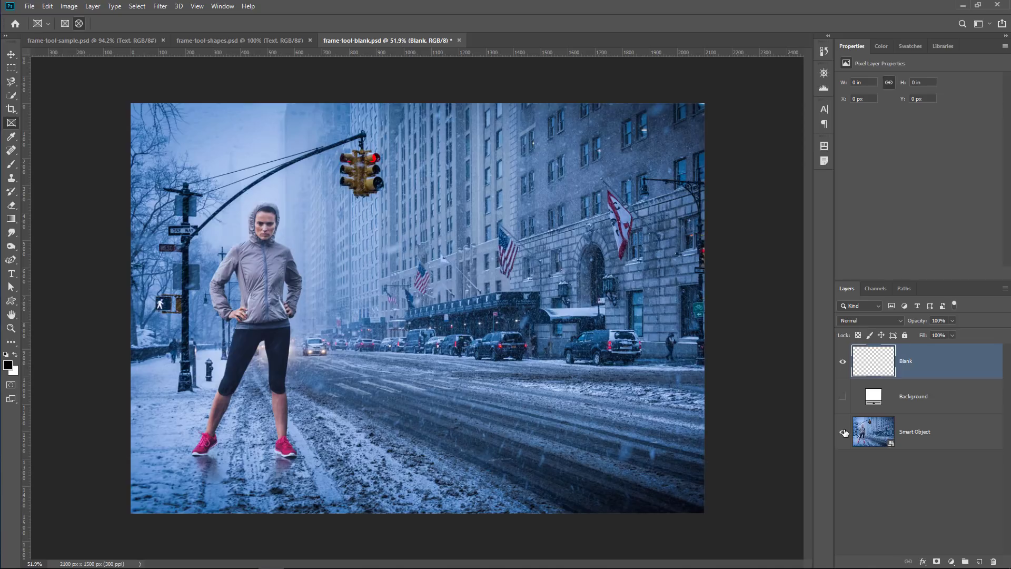
{"action": "left_click", "coordinate": [893, 435]}
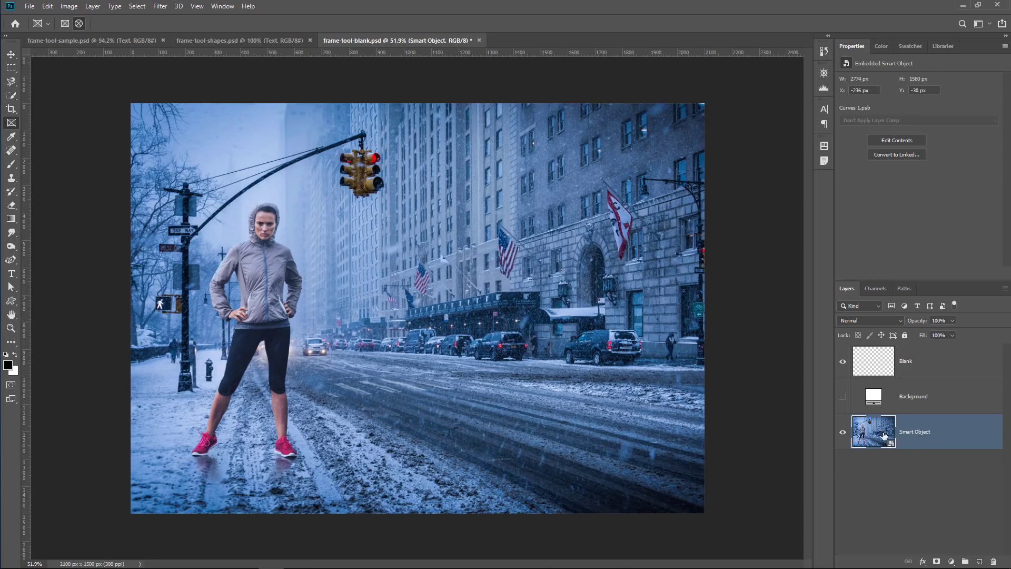
{"action": "double_click", "coordinate": [884, 435]}
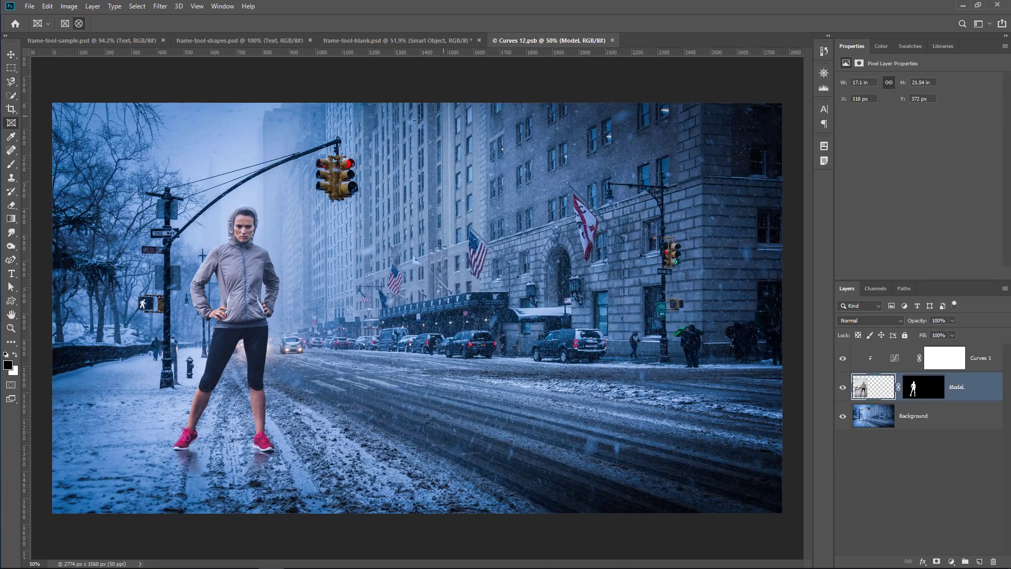
{"action": "left_click", "coordinate": [842, 358]}
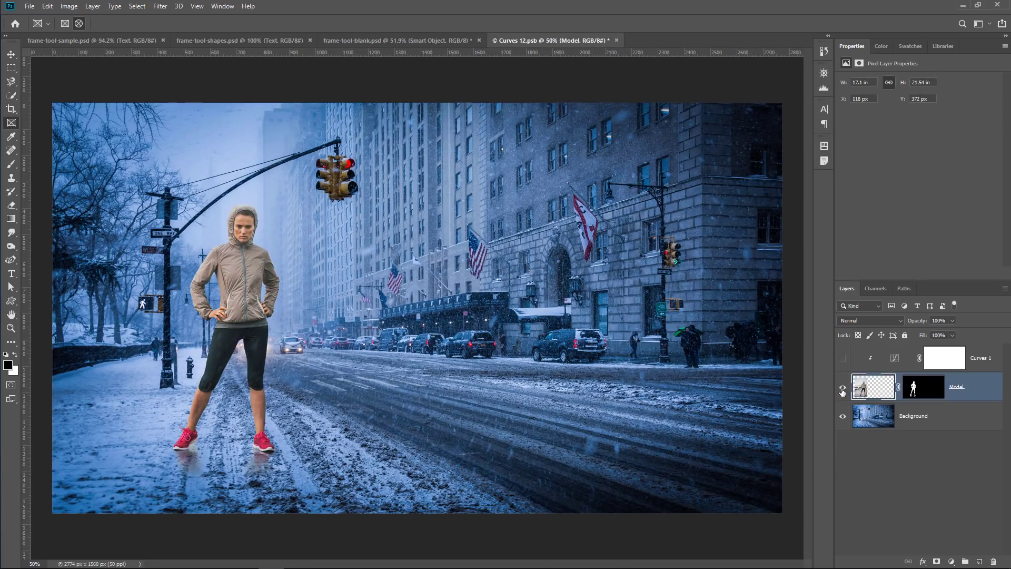
{"action": "left_click", "coordinate": [843, 388]}
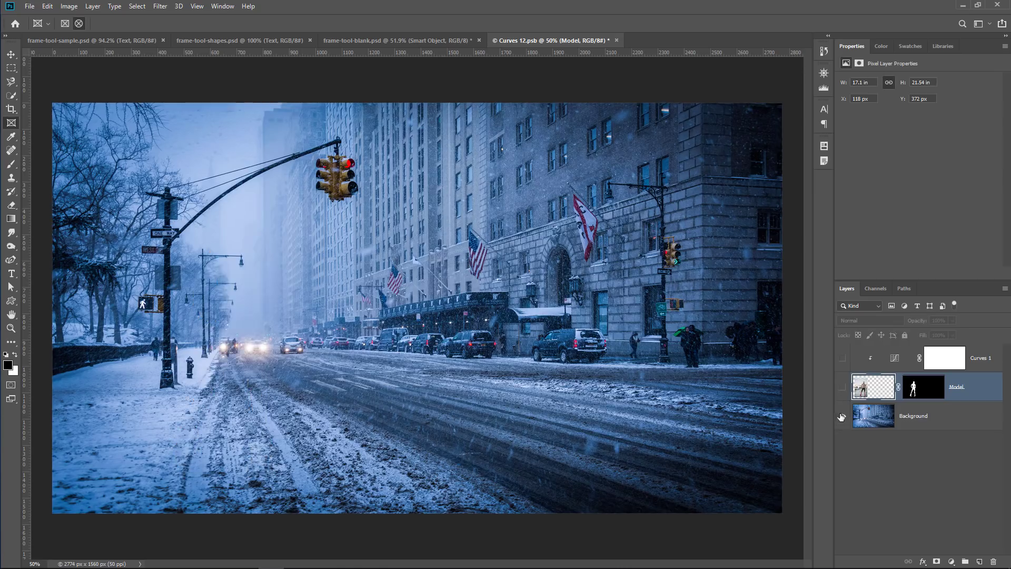
Step: Close Curves 12.psb without saving and hide the Blank layer
{"action": "left_click", "coordinate": [616, 42]}
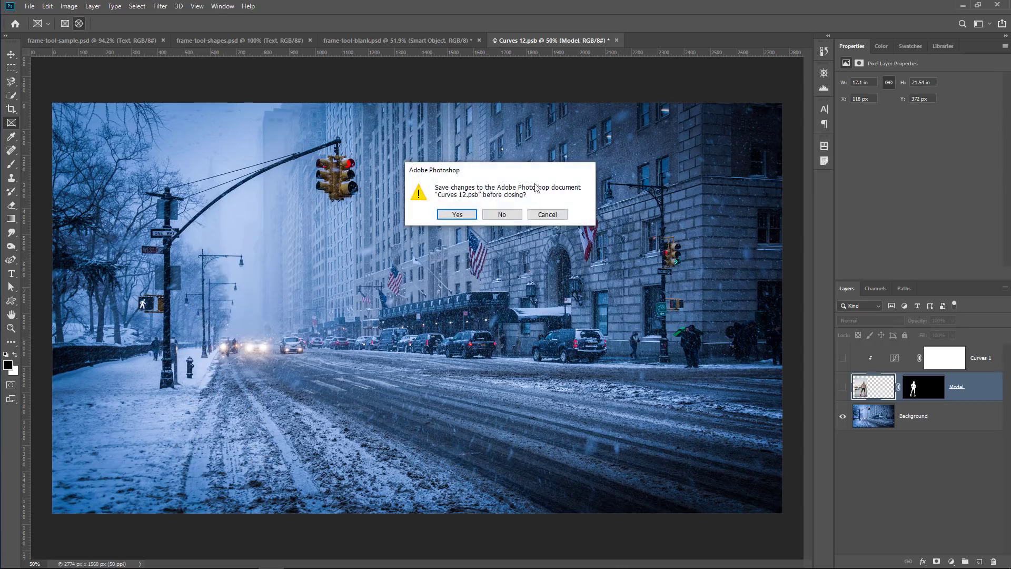
{"action": "left_click", "coordinate": [503, 216]}
{"action": "left_click", "coordinate": [843, 362]}
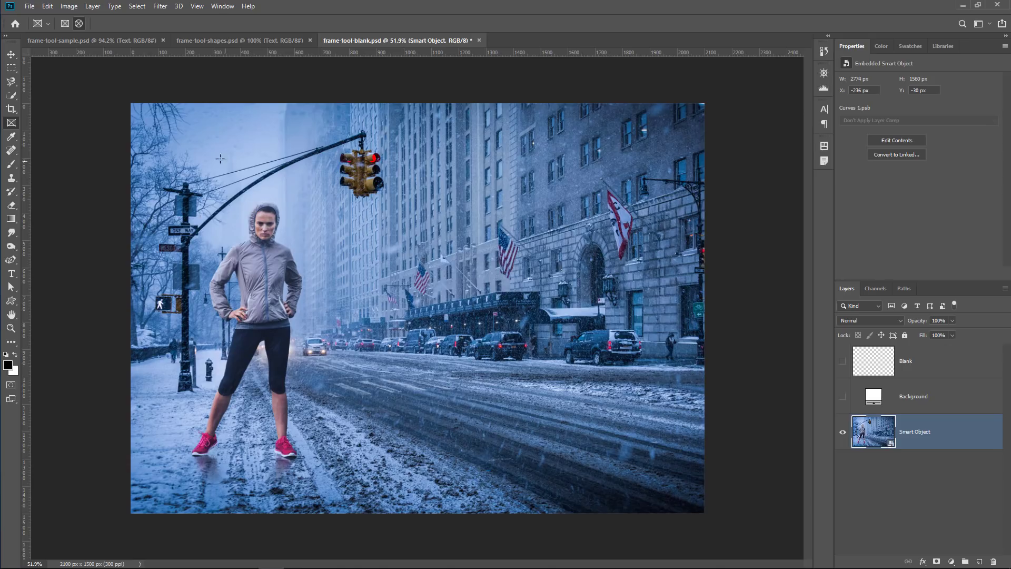
Step: Draw an elliptical frame over the street photo and shift the frame to the right
{"action": "left_click_drag", "start_coordinate": [200, 142], "coordinate": [538, 405]}
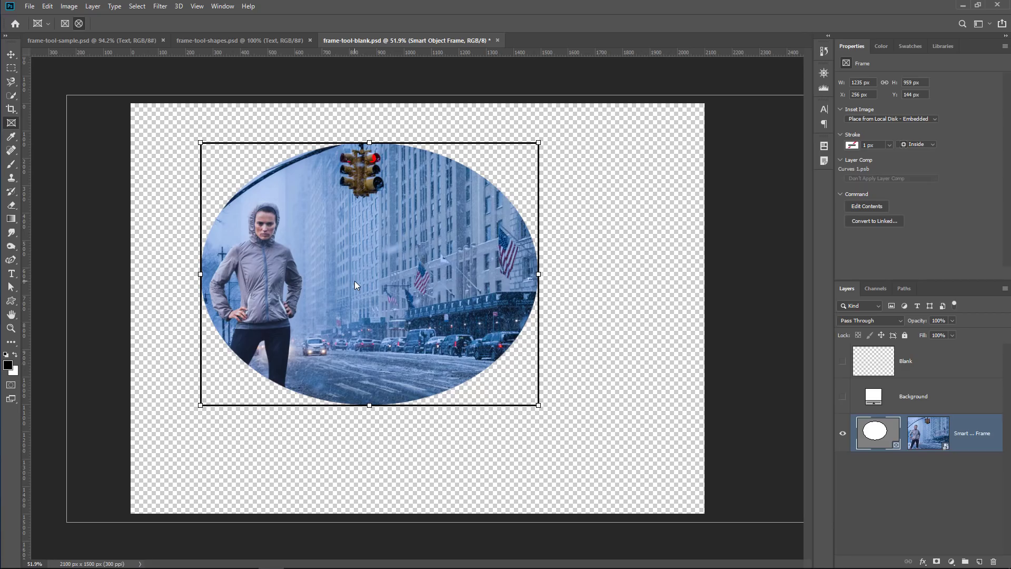
{"action": "left_click", "coordinate": [897, 498]}
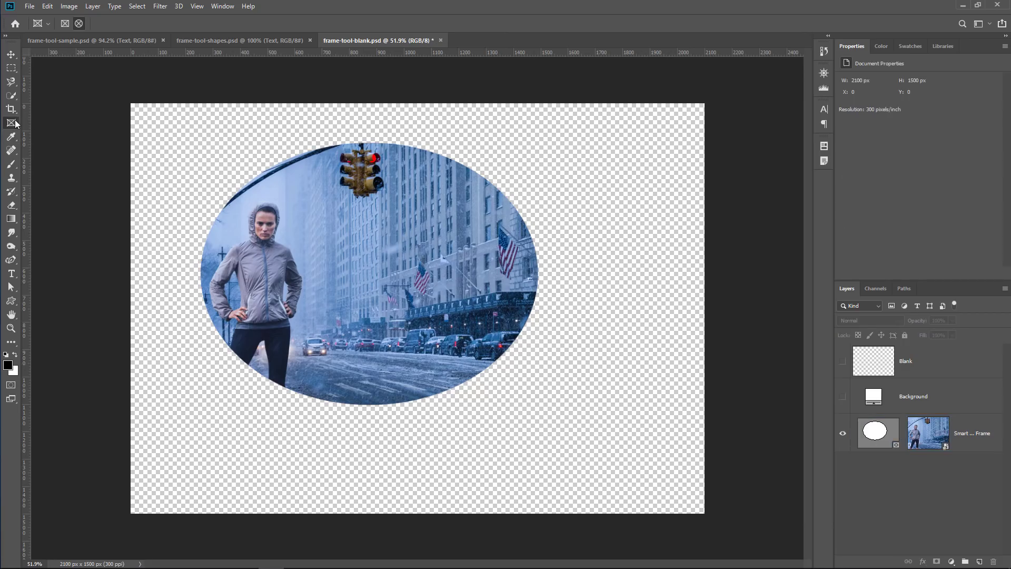
{"action": "left_click", "coordinate": [388, 289]}
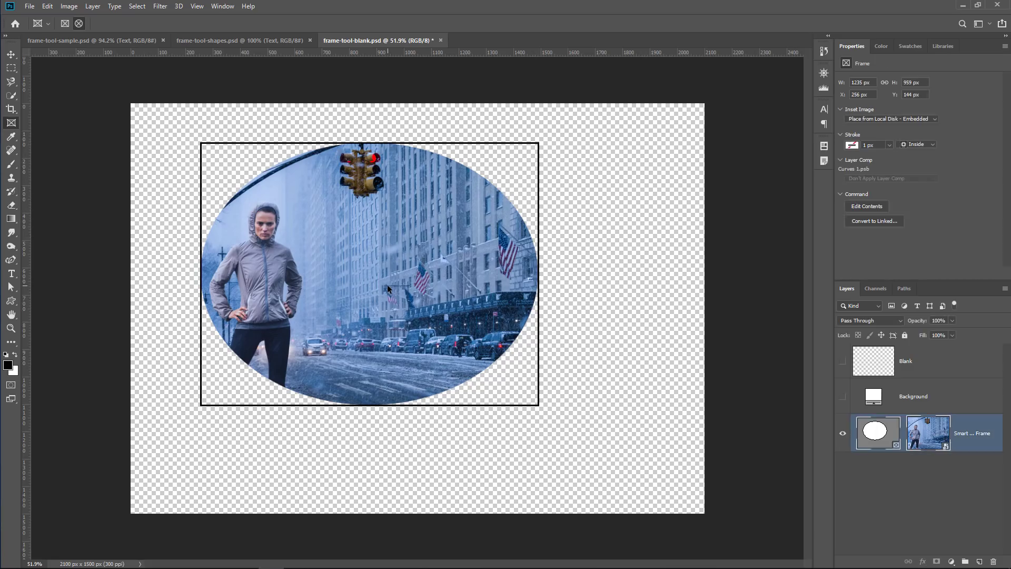
{"action": "left_click", "coordinate": [388, 289]}
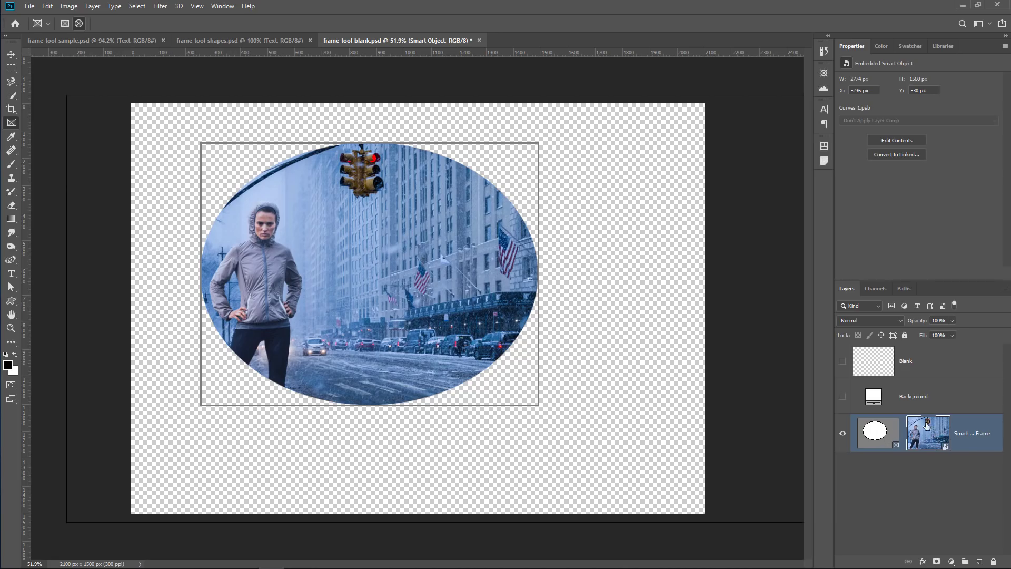
{"action": "left_click", "coordinate": [364, 261]}
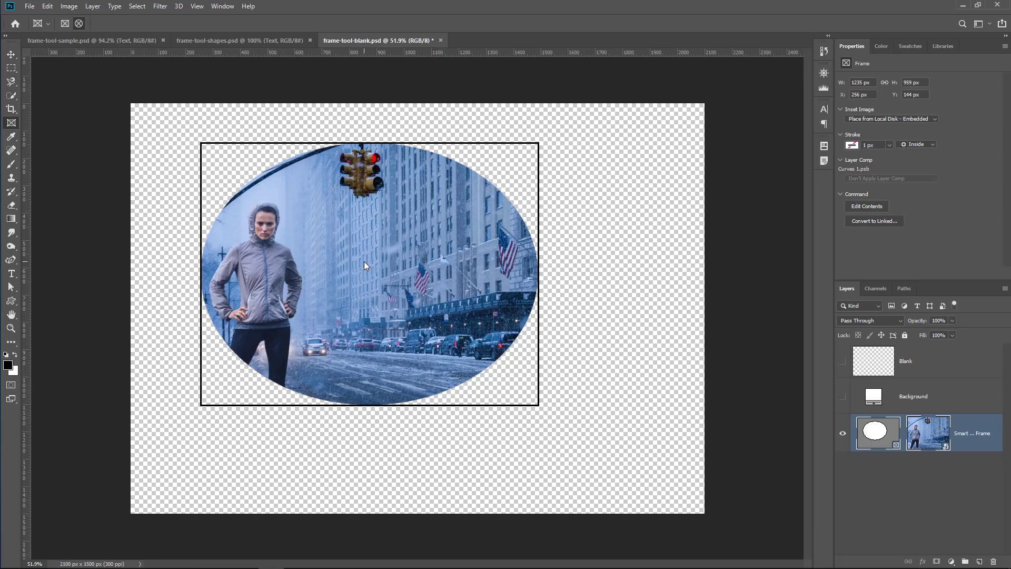
{"action": "left_click_drag", "start_coordinate": [365, 267], "coordinate": [411, 282]}
Step: Reshape the oval frame into an 895 × 862 px circle
{"action": "left_click", "coordinate": [376, 288]}
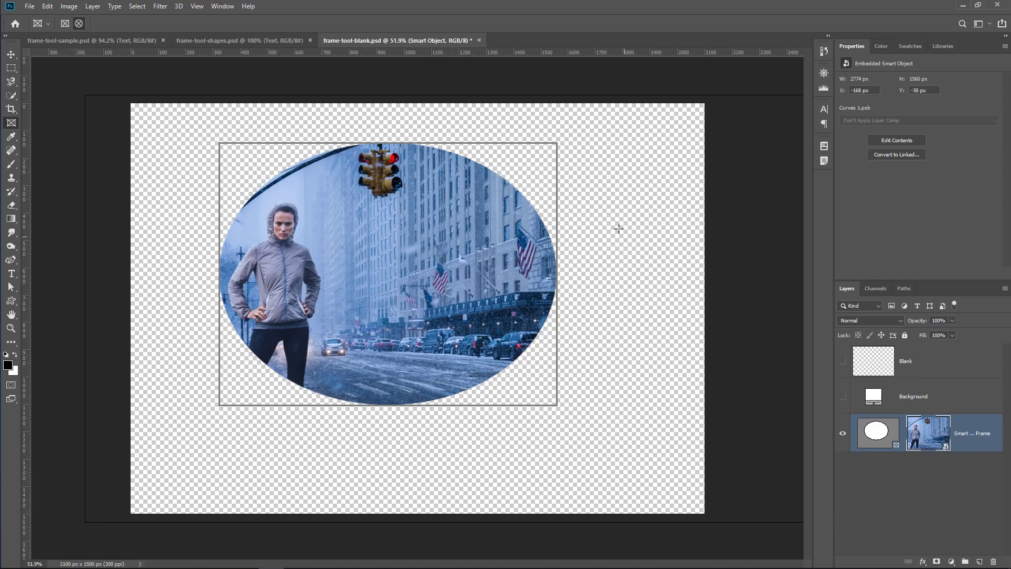
{"action": "left_click", "coordinate": [557, 198]}
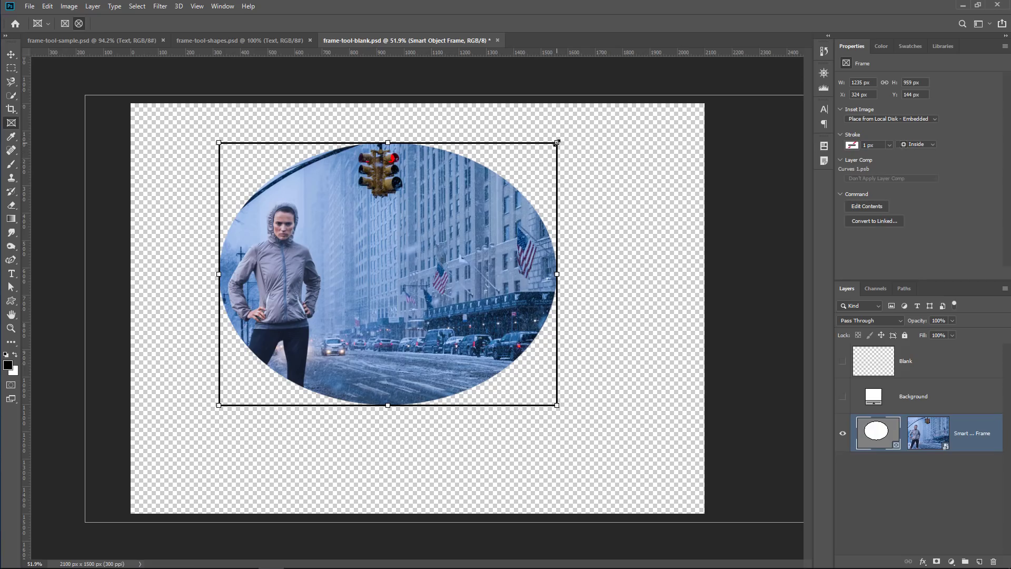
{"action": "left_click_drag", "start_coordinate": [557, 142], "coordinate": [464, 169]}
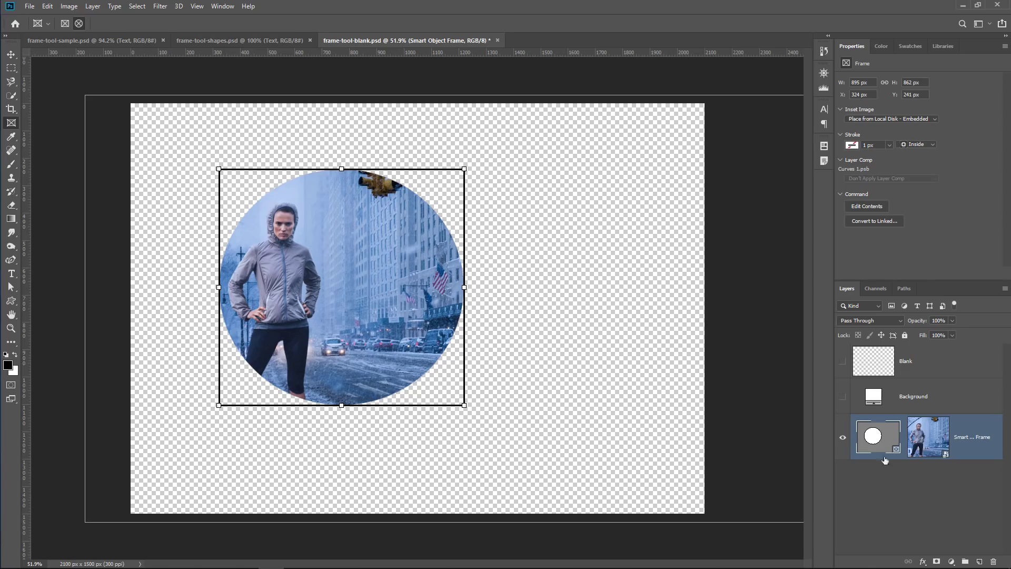
{"action": "left_click", "coordinate": [902, 479]}
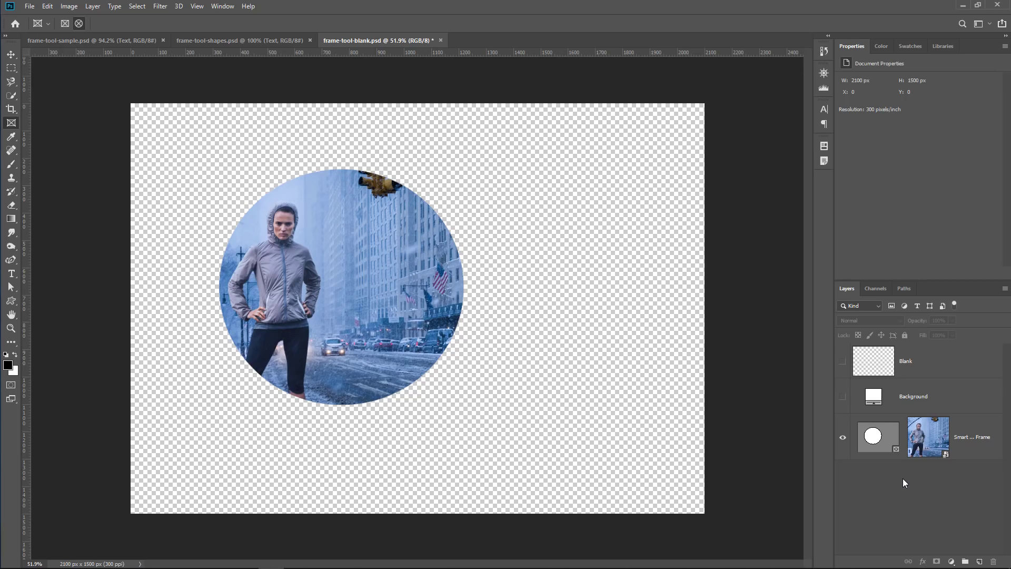
Step: Switch to frame-tool-sample.psd and select its Image Placeholders group
{"action": "left_click", "coordinate": [94, 41]}
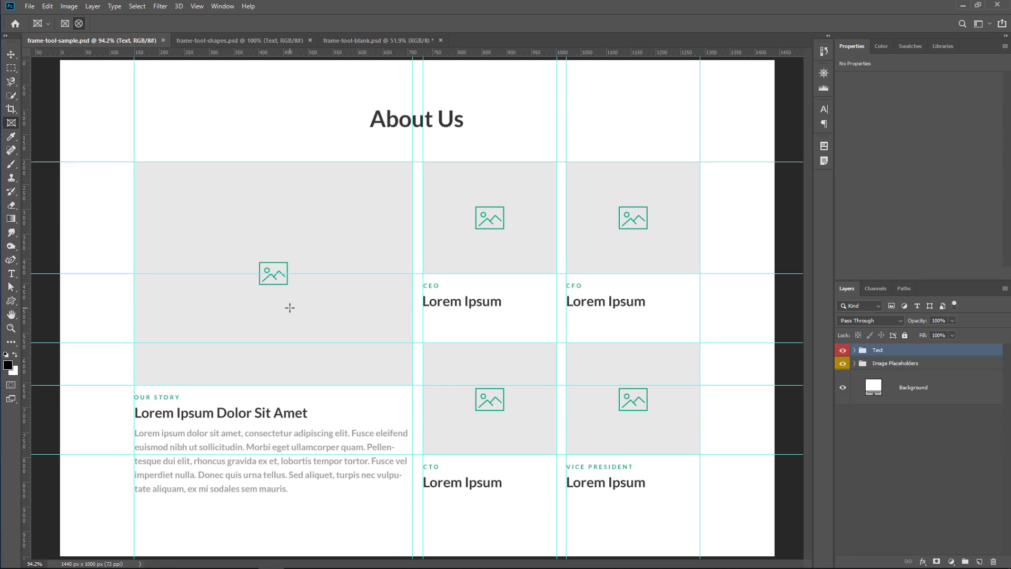
{"action": "left_click", "coordinate": [843, 364]}
{"action": "left_click", "coordinate": [844, 367]}
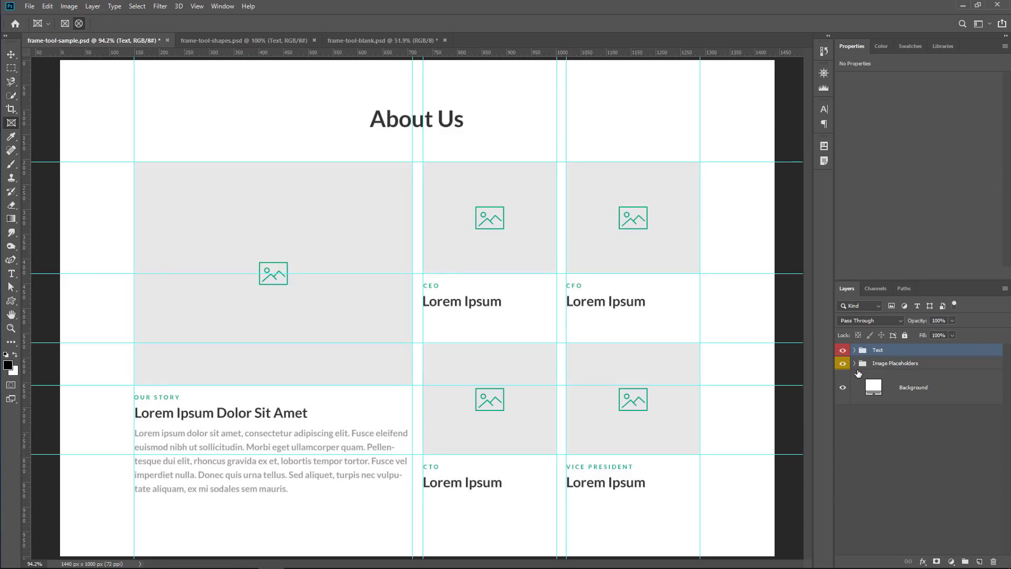
{"action": "left_click", "coordinate": [862, 368]}
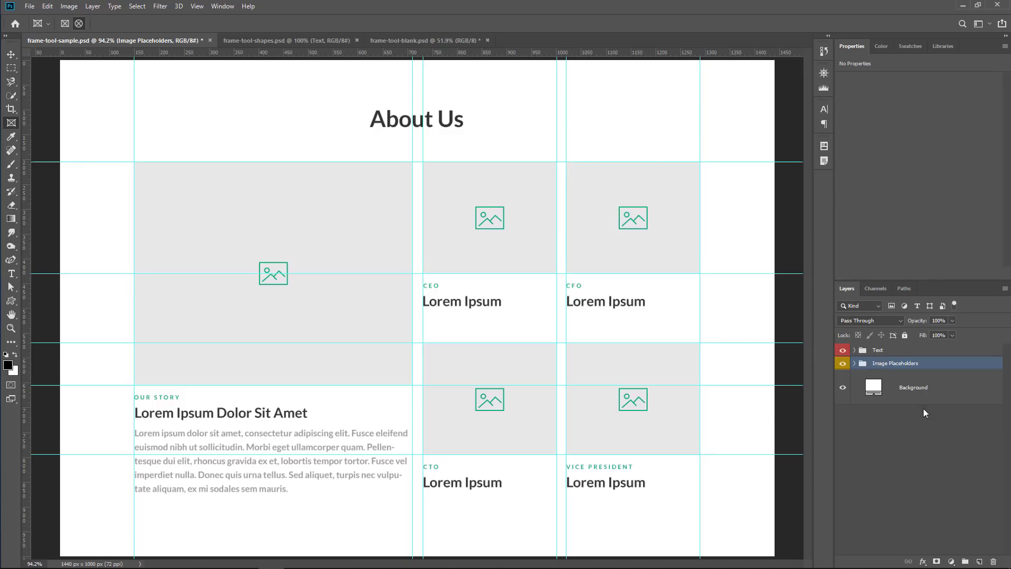
Step: Delete the Image Placeholders group and draw frames in the Story, CEO, CFO, CTO and VP slots
{"action": "left_click_drag", "start_coordinate": [875, 364], "coordinate": [993, 561]}
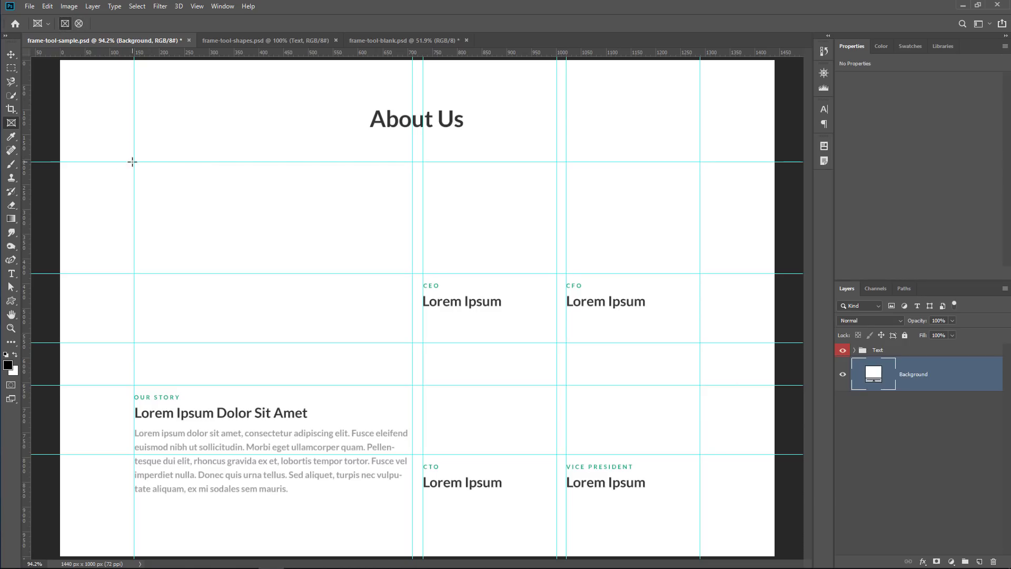
{"action": "left_click_drag", "start_coordinate": [134, 162], "coordinate": [413, 385]}
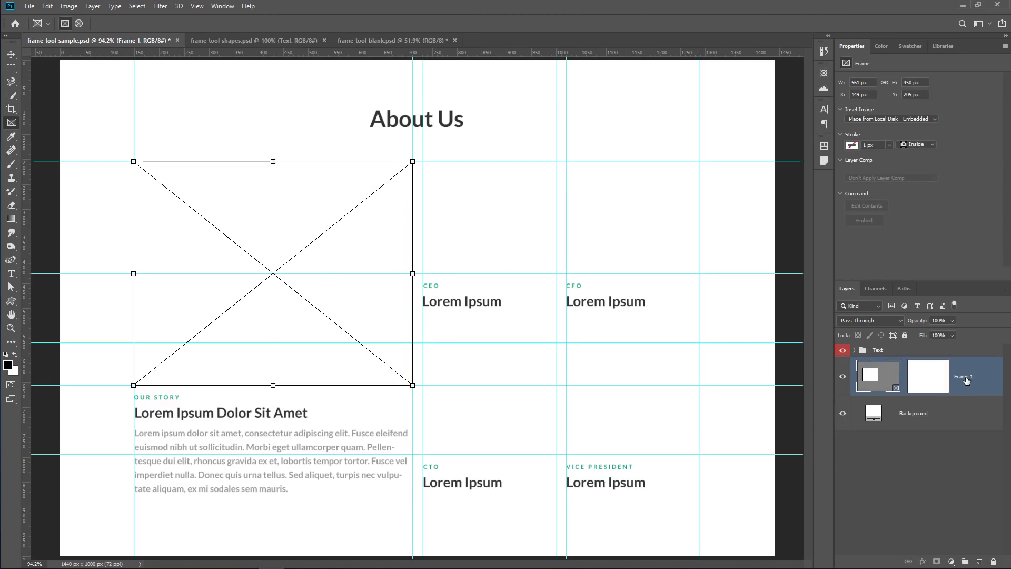
{"action": "left_click_drag", "start_coordinate": [423, 162], "coordinate": [557, 273]}
{"action": "left_click_drag", "start_coordinate": [566, 161], "coordinate": [700, 274]}
{"action": "left_click_drag", "start_coordinate": [423, 343], "coordinate": [557, 454]}
{"action": "left_click_drag", "start_coordinate": [566, 342], "coordinate": [699, 454]}
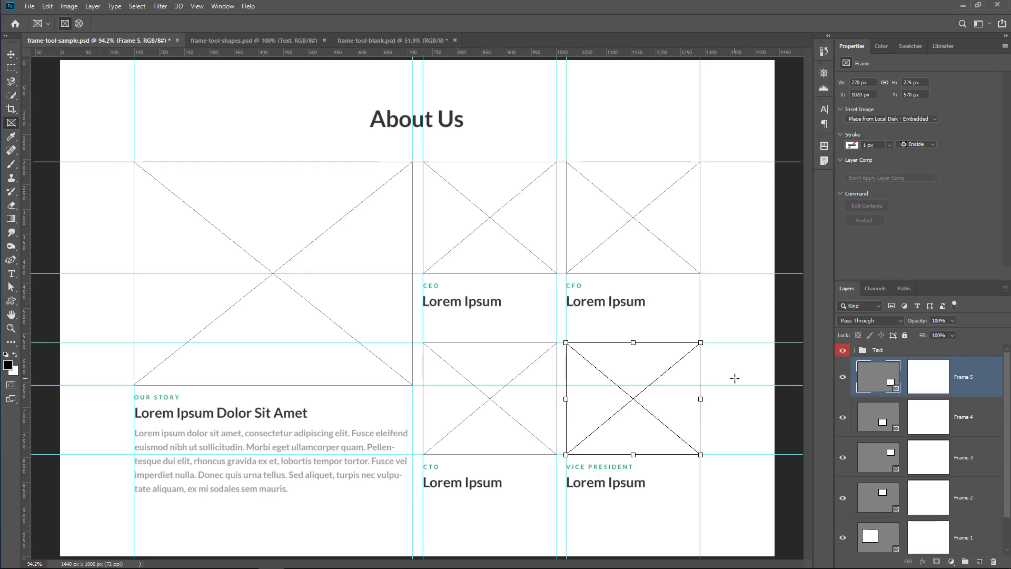
Step: Place the Happy laughing man library photo into the CEO frame, then select the Vice President frame
{"action": "left_click", "coordinate": [937, 48]}
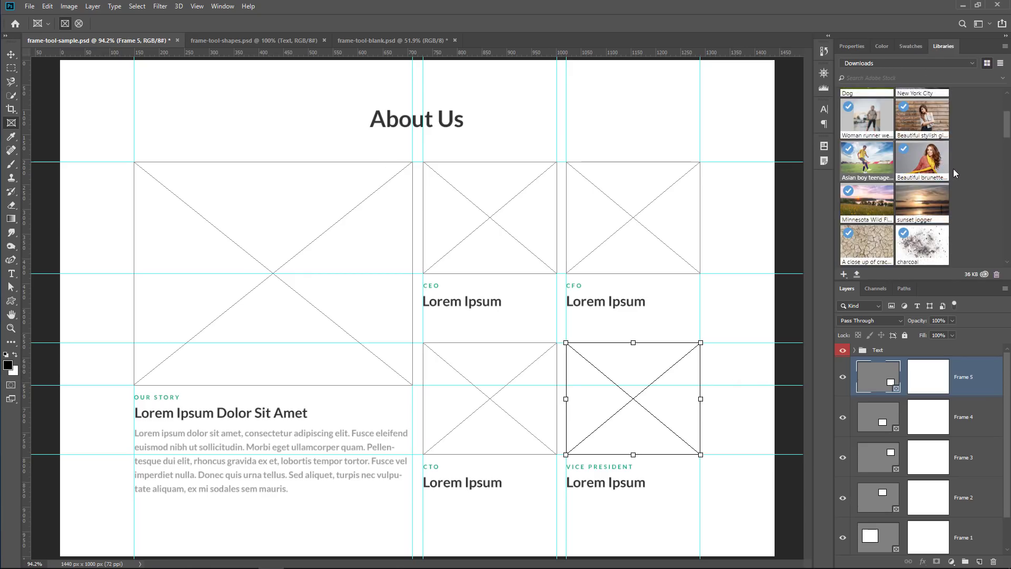
{"action": "scroll", "coordinate": [953, 168], "scroll_direction": "up", "scroll_amount": 3}
{"action": "left_click_drag", "start_coordinate": [877, 145], "coordinate": [530, 247]}
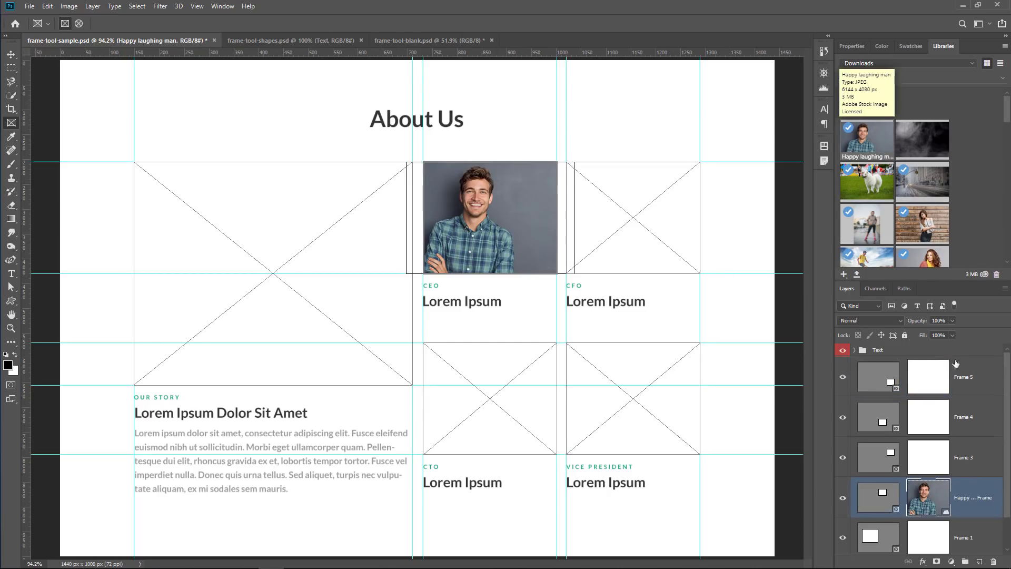
{"action": "left_click", "coordinate": [858, 46]}
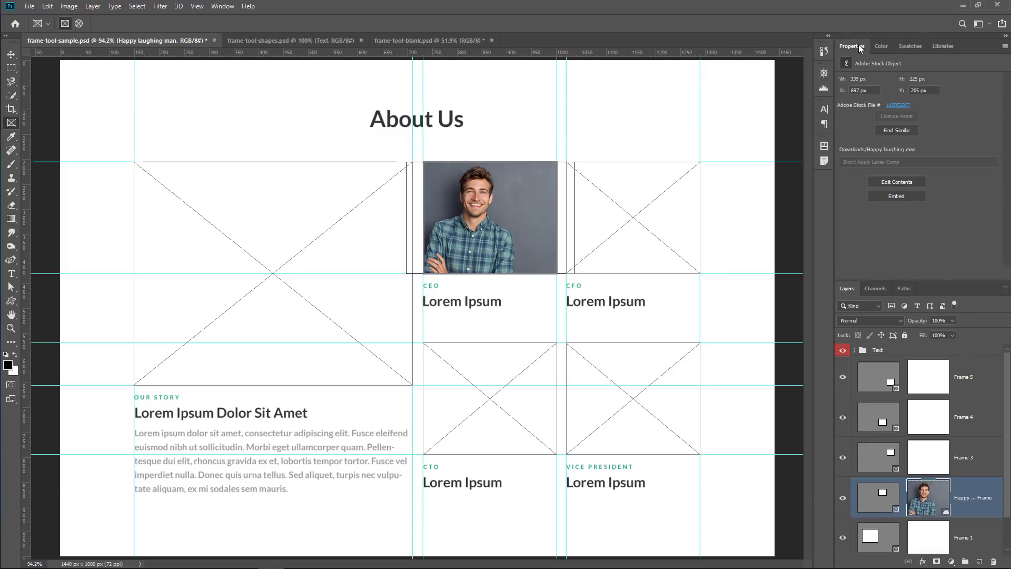
{"action": "left_click", "coordinate": [883, 380]}
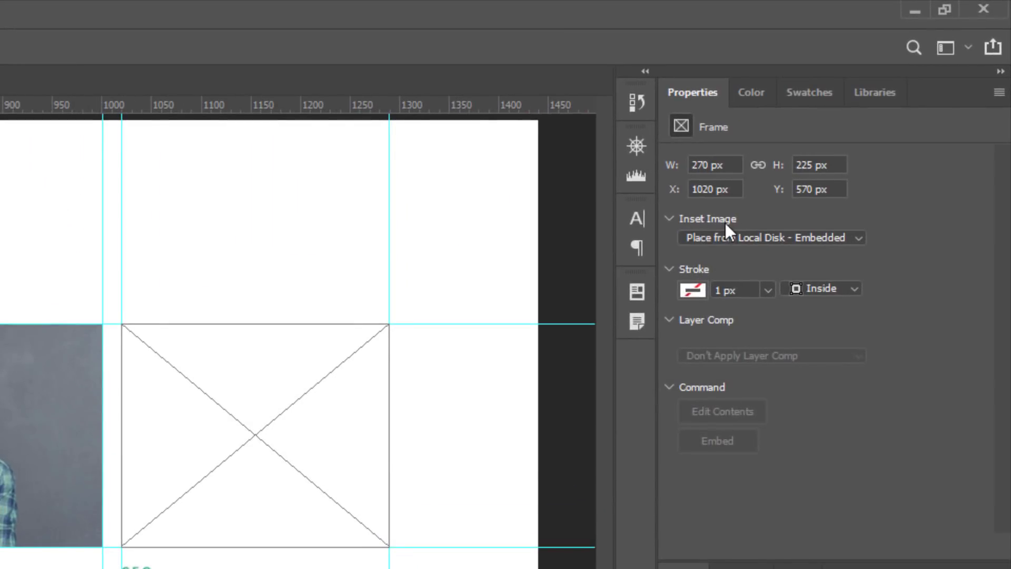
Step: Browse the Vice President frame's Inset Image sources, trying Open Libraries before reopening the list
{"action": "left_click", "coordinate": [739, 238]}
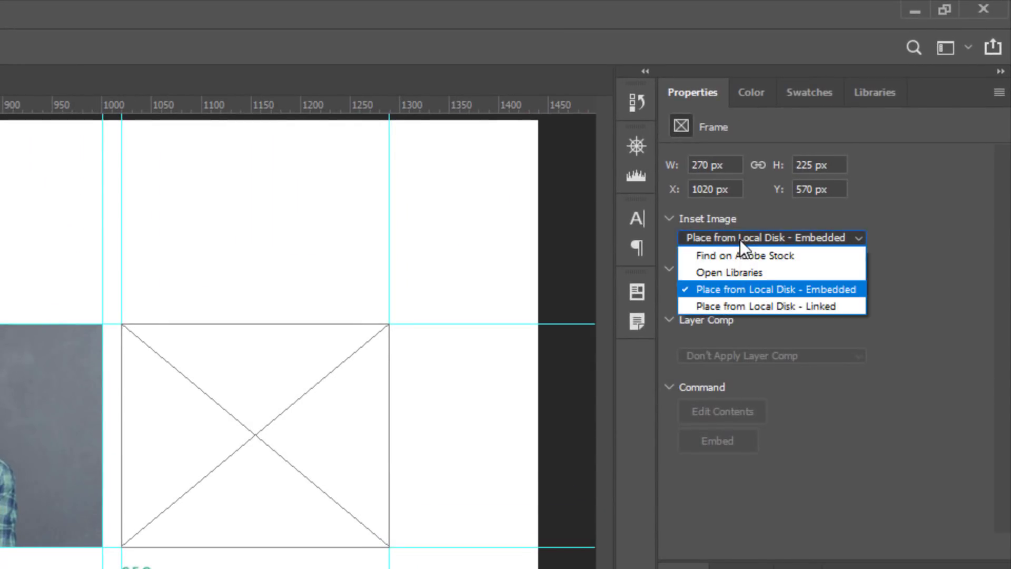
{"action": "left_click", "coordinate": [804, 272]}
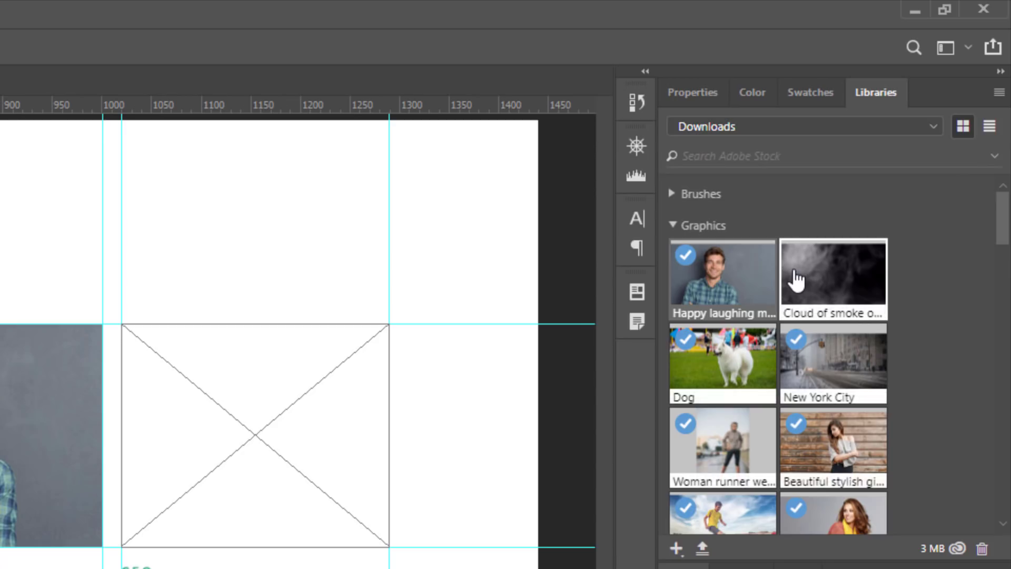
{"action": "left_click", "coordinate": [703, 92]}
{"action": "left_click", "coordinate": [737, 237]}
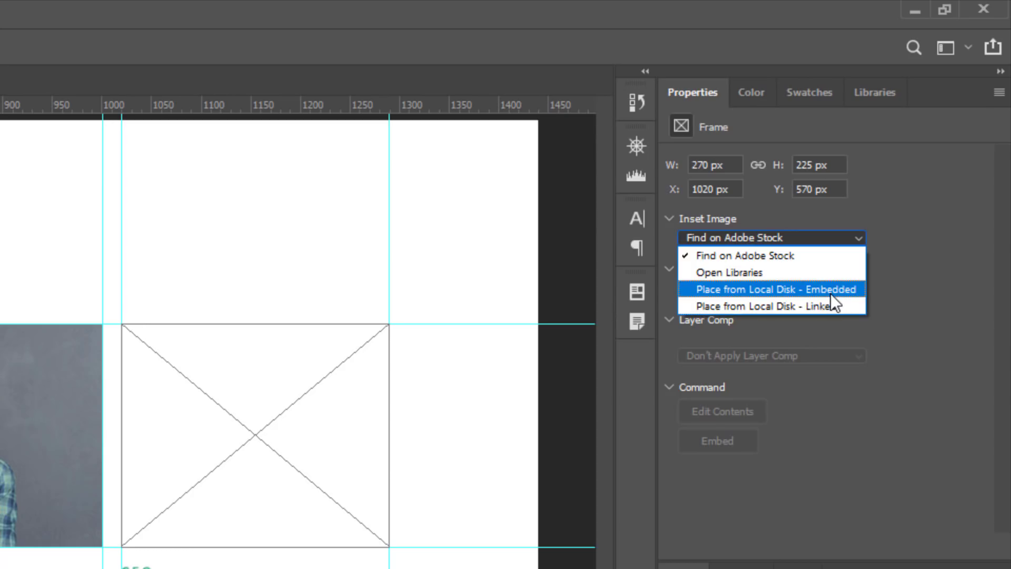
Step: Embed jr-max.jpg from disk into the Vice President frame and shift it down to fit the face
{"action": "left_click", "coordinate": [832, 293]}
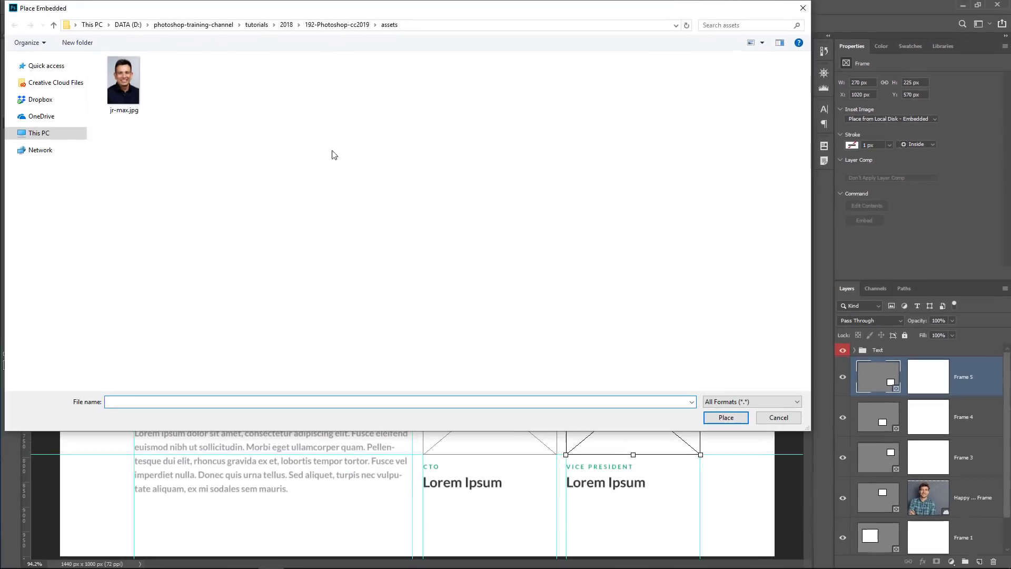
{"action": "left_click", "coordinate": [142, 98]}
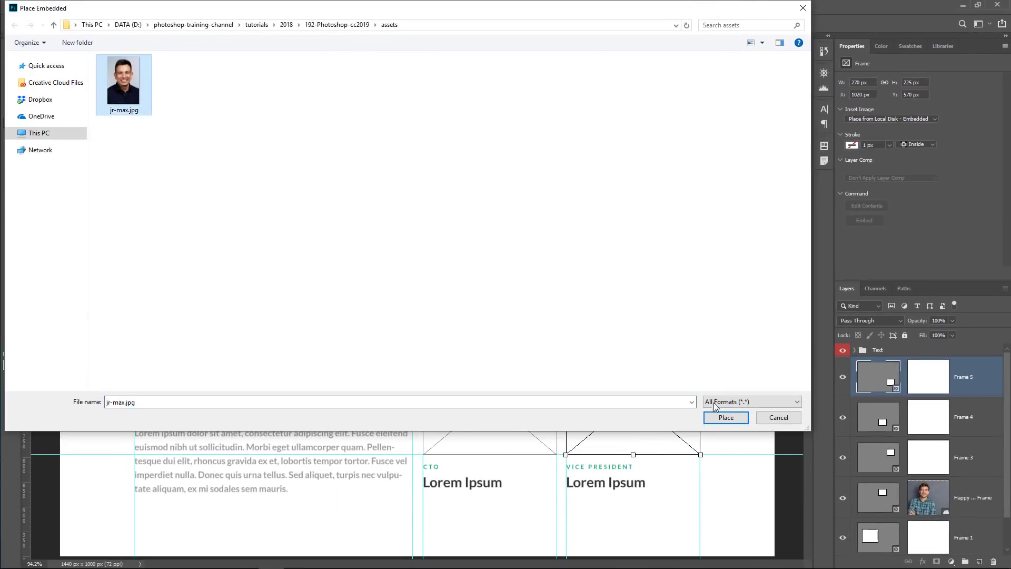
{"action": "left_click", "coordinate": [726, 417]}
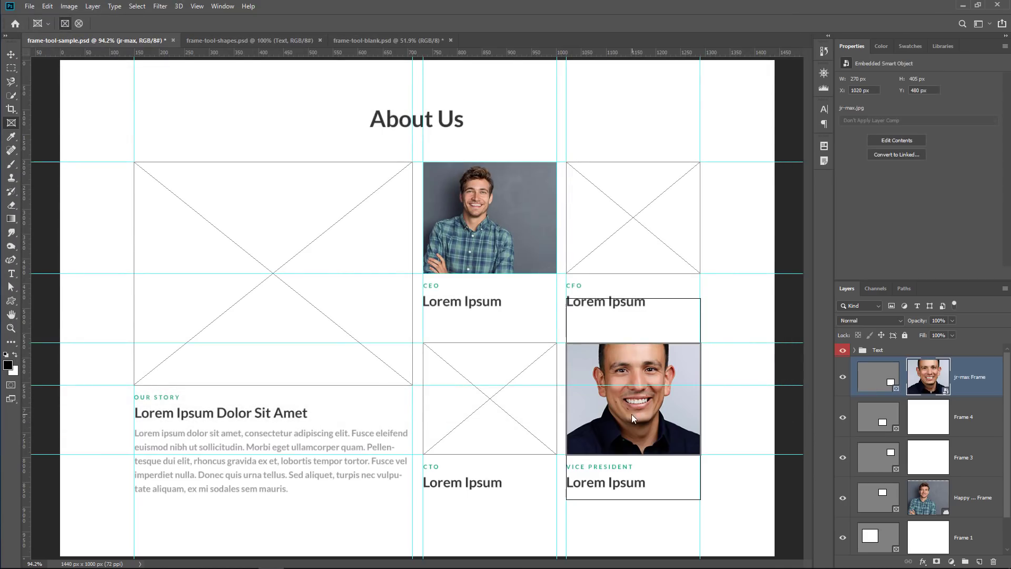
{"action": "left_click_drag", "start_coordinate": [636, 405], "coordinate": [640, 434]}
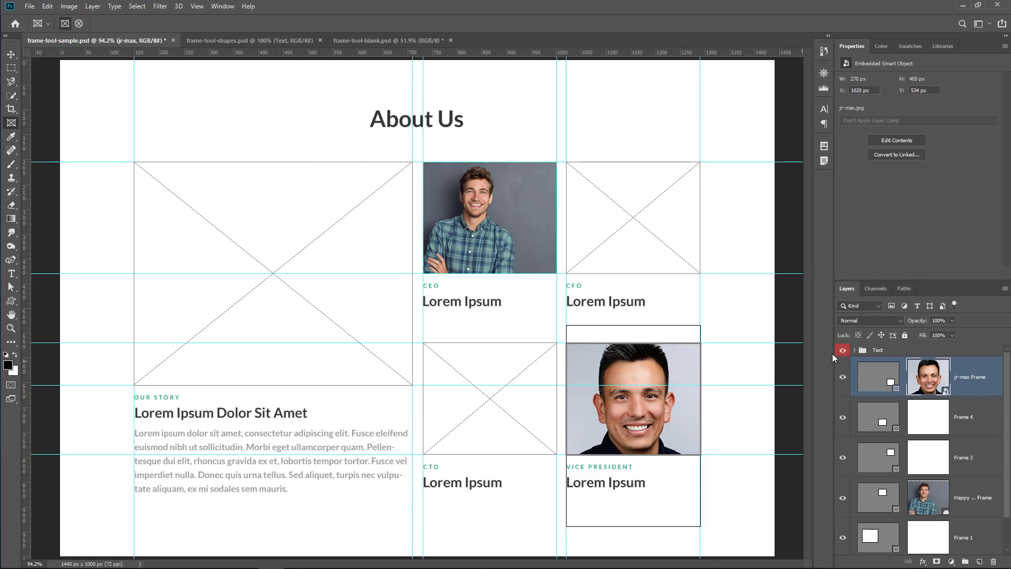
Step: Give the jr-max Frame a red 23.66 px stroke aligned Outside the frame edge
{"action": "left_click", "coordinate": [876, 389]}
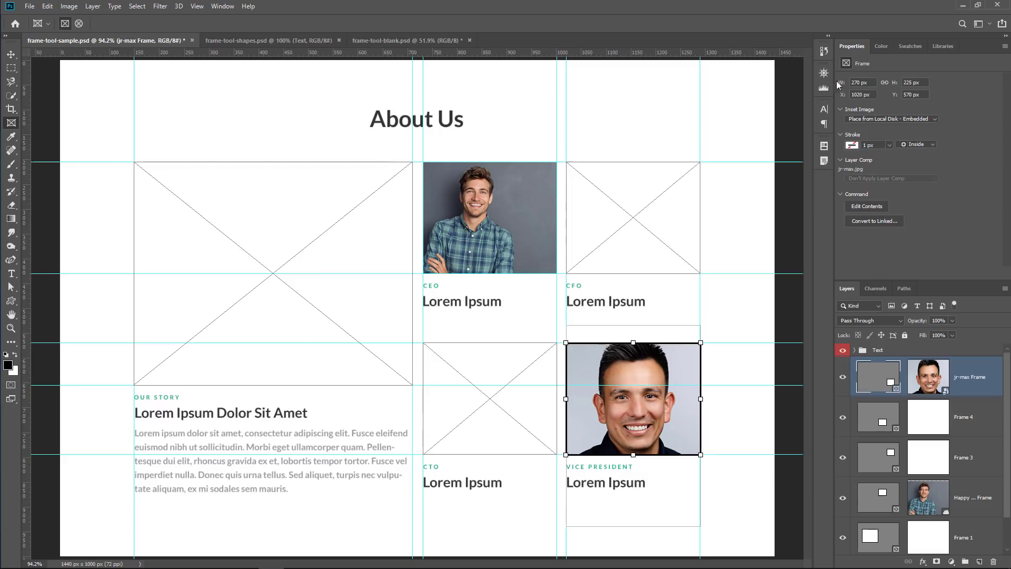
{"action": "left_click", "coordinate": [857, 145]}
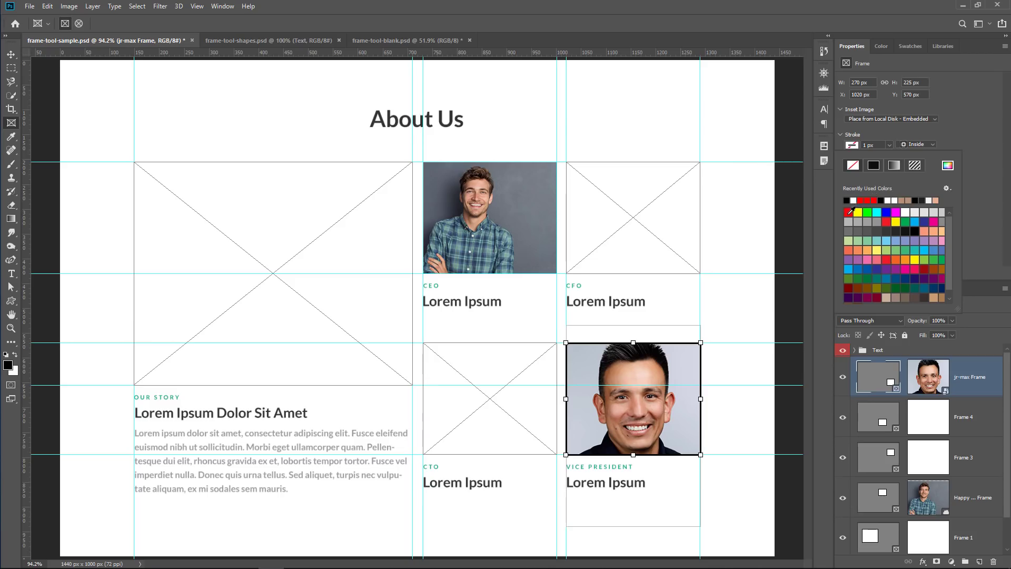
{"action": "left_click", "coordinate": [848, 211]}
{"action": "left_click", "coordinate": [890, 145]}
{"action": "left_click", "coordinate": [889, 143]}
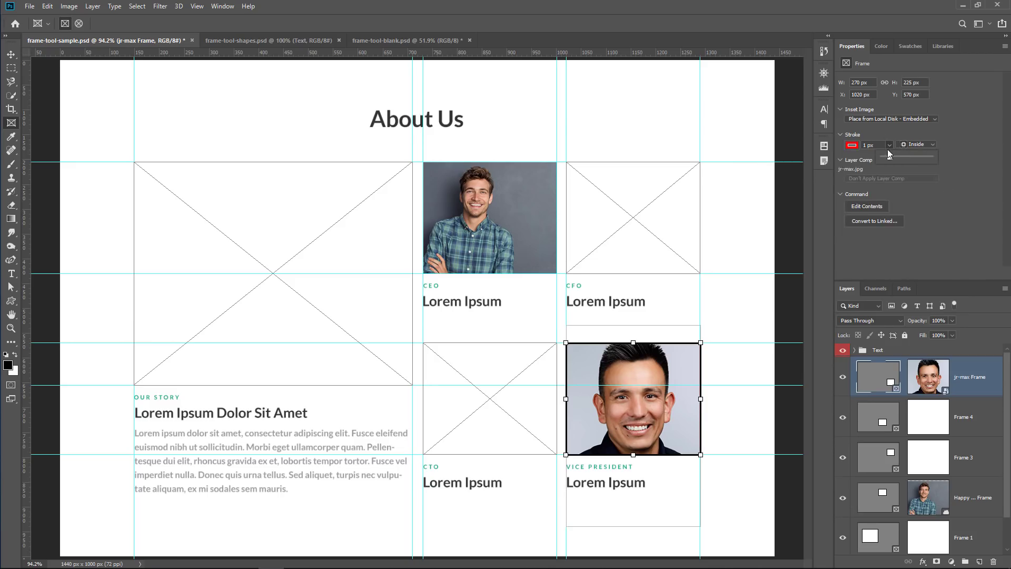
{"action": "left_click_drag", "start_coordinate": [908, 157], "coordinate": [904, 156]}
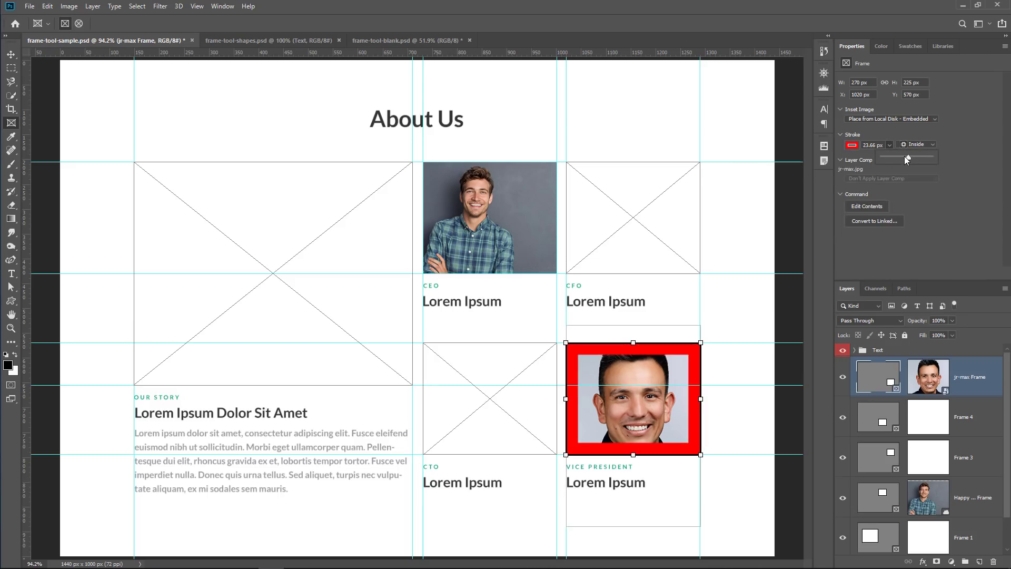
{"action": "left_click", "coordinate": [916, 144]}
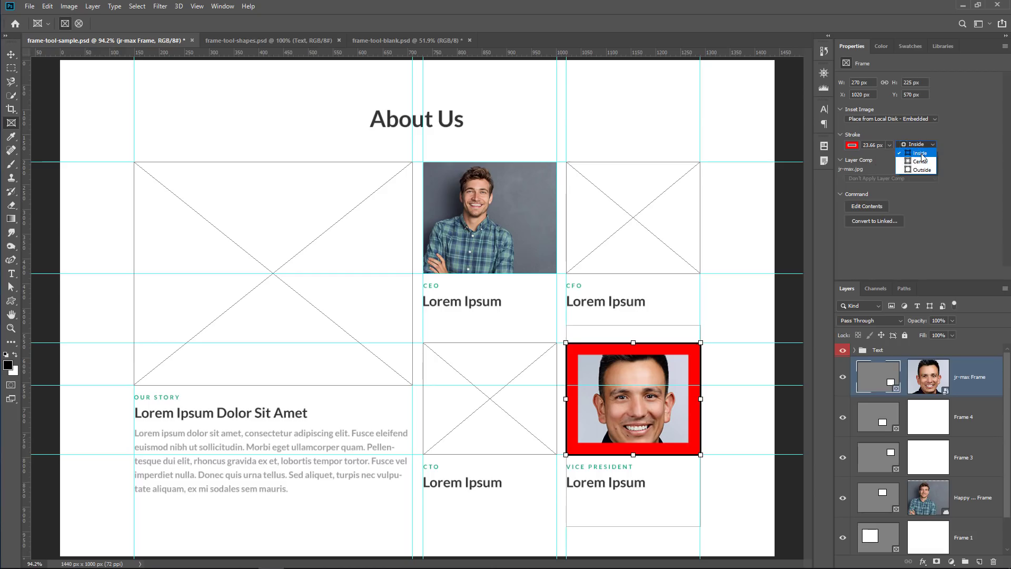
{"action": "left_click", "coordinate": [924, 165]}
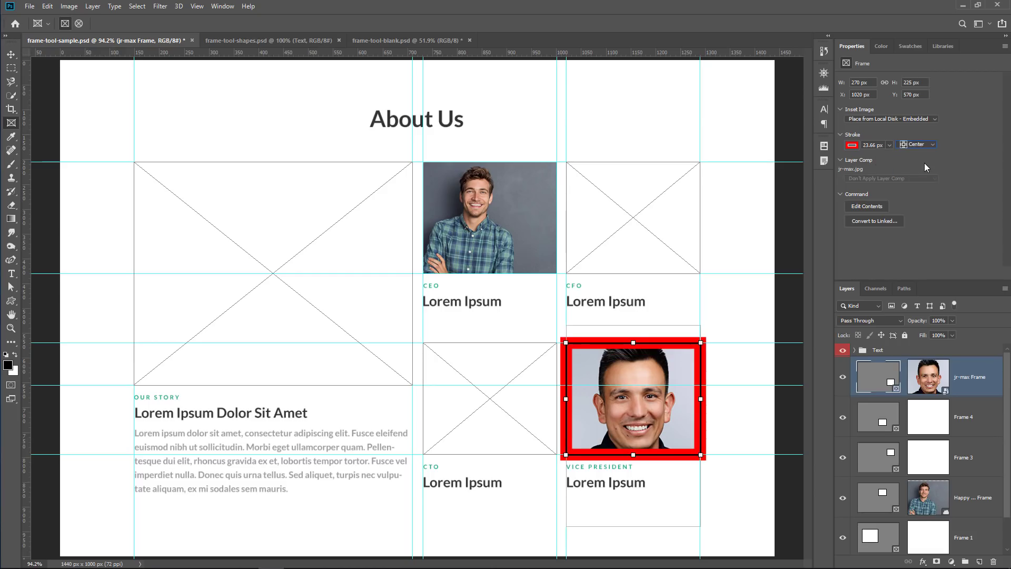
{"action": "left_click", "coordinate": [918, 170]}
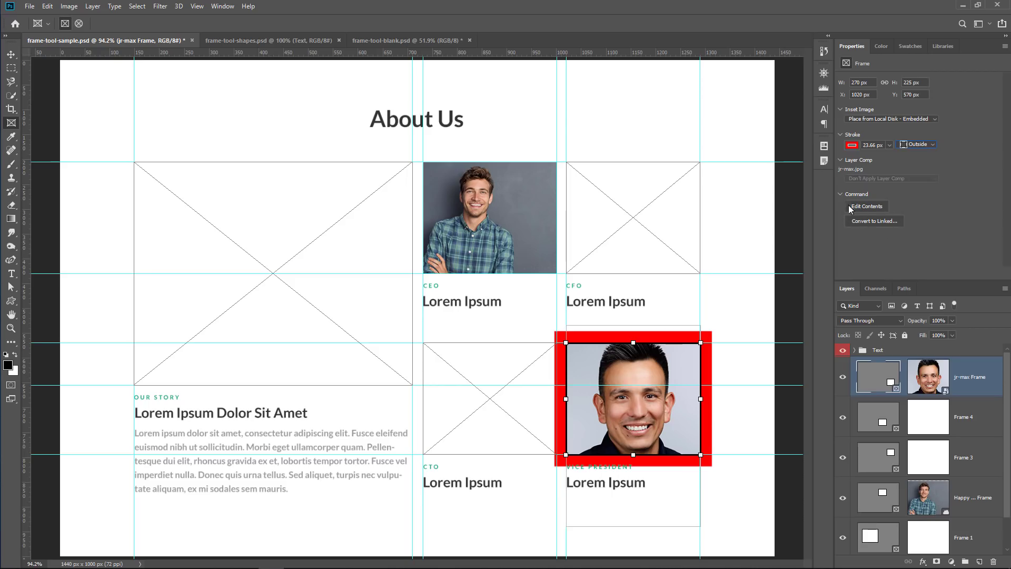
{"action": "left_click", "coordinate": [869, 208]}
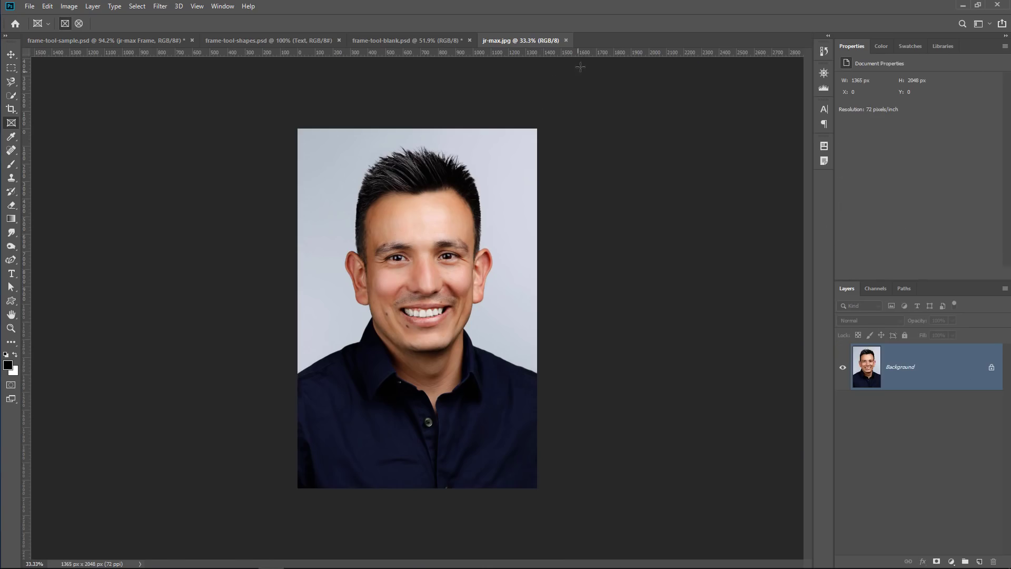
{"action": "left_click", "coordinate": [567, 41]}
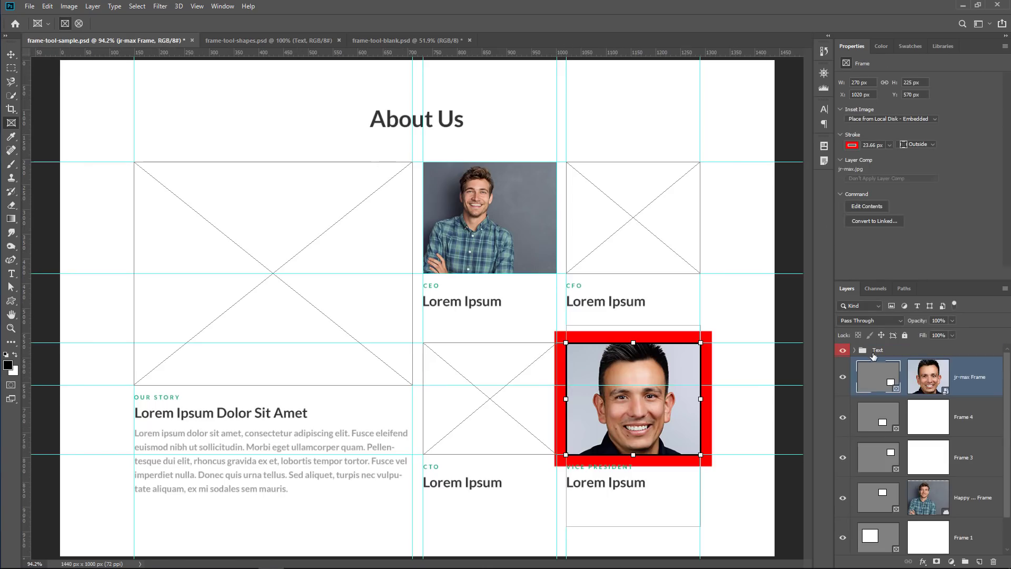
{"action": "double_click", "coordinate": [925, 379]}
{"action": "left_click", "coordinate": [545, 40]}
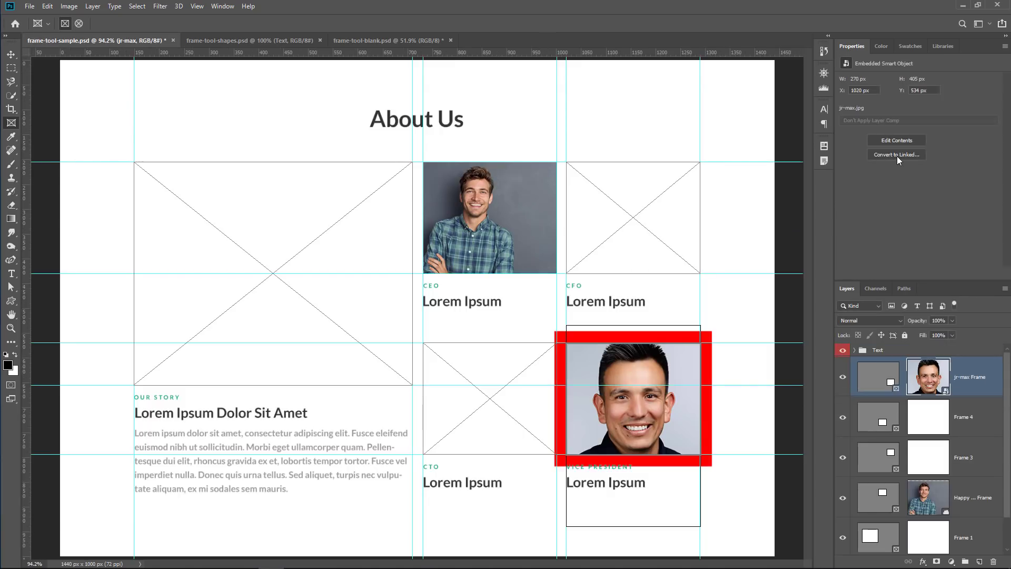
Step: Convert the portrait to a linked file saved as image.jpg, then open and close it
{"action": "left_click", "coordinate": [897, 155]}
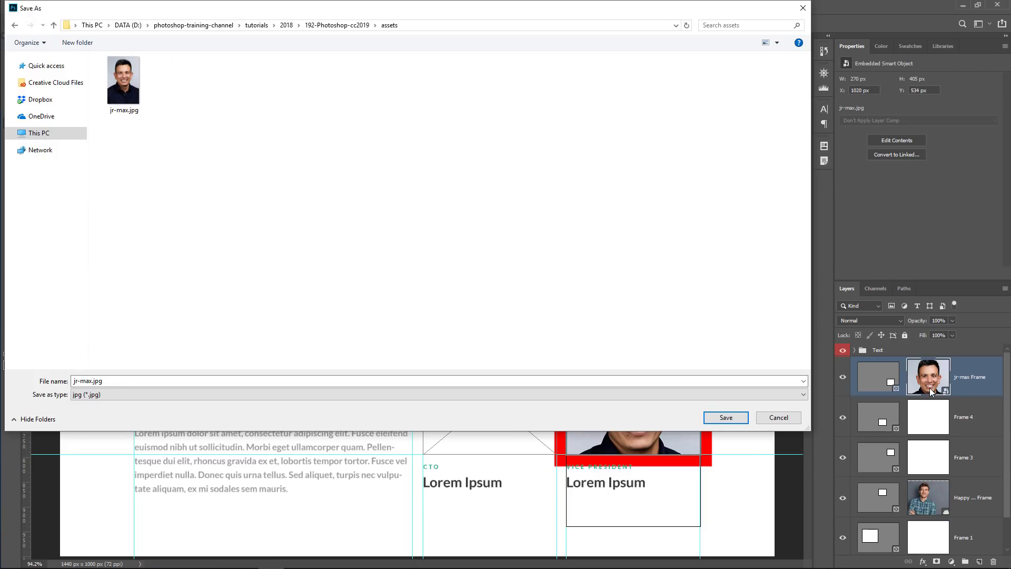
{"action": "left_click", "coordinate": [230, 381]}
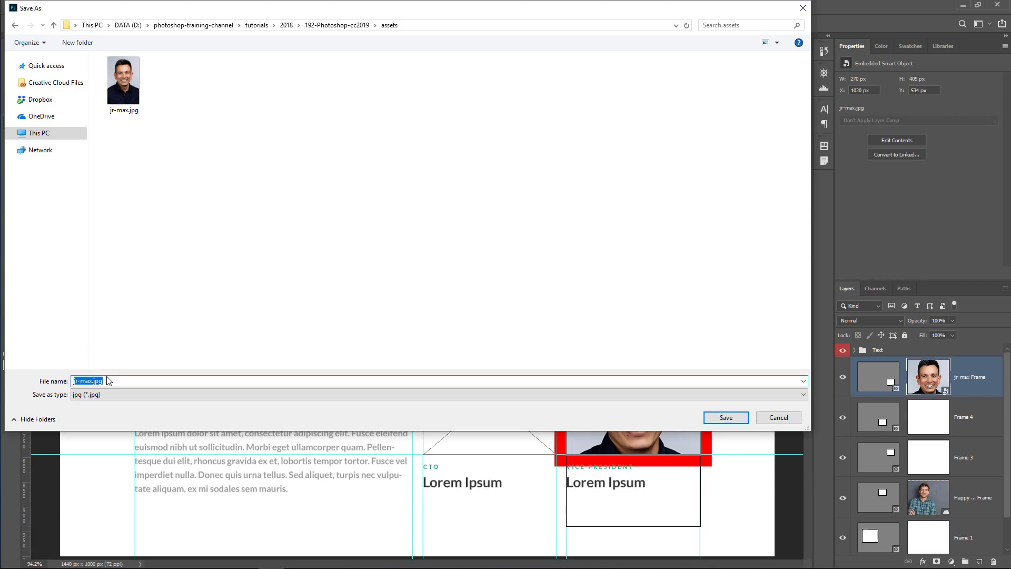
{"action": "type", "text": "image"}
{"action": "left_click", "coordinate": [726, 417]}
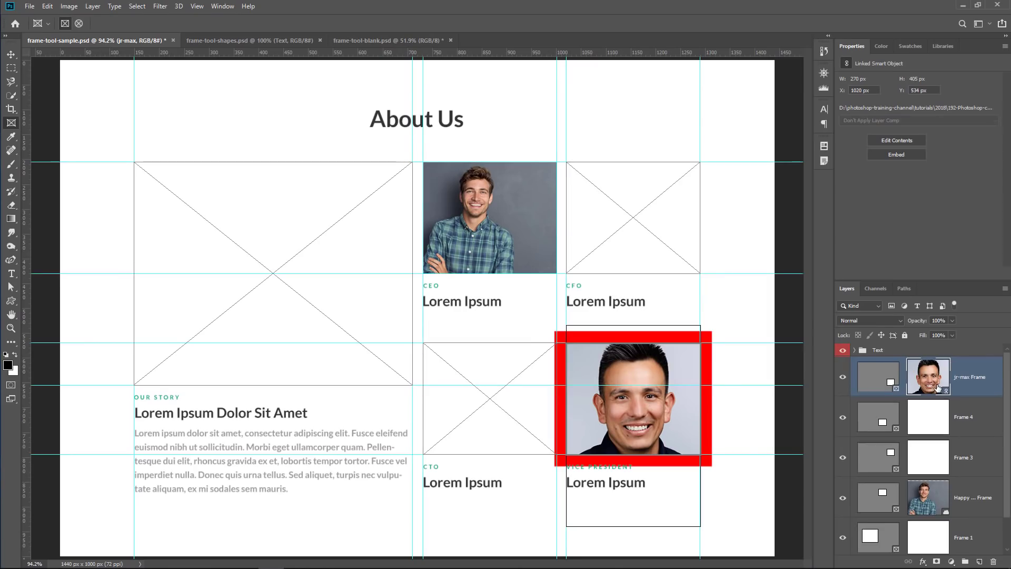
{"action": "double_click", "coordinate": [868, 223]}
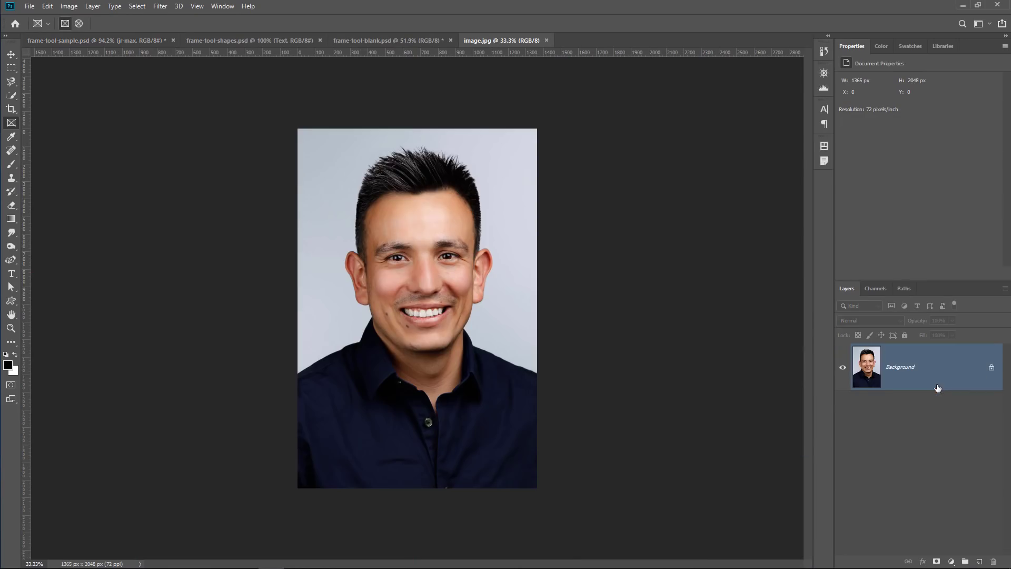
{"action": "left_click", "coordinate": [547, 41]}
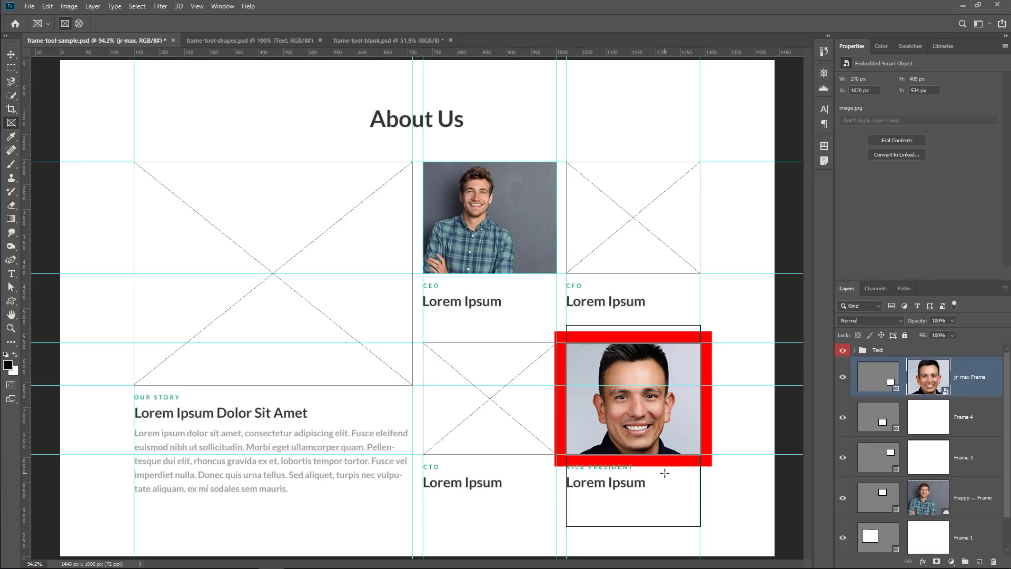
Step: Create a new 1920×1080 Web Large document
{"action": "left_click", "coordinate": [878, 375]}
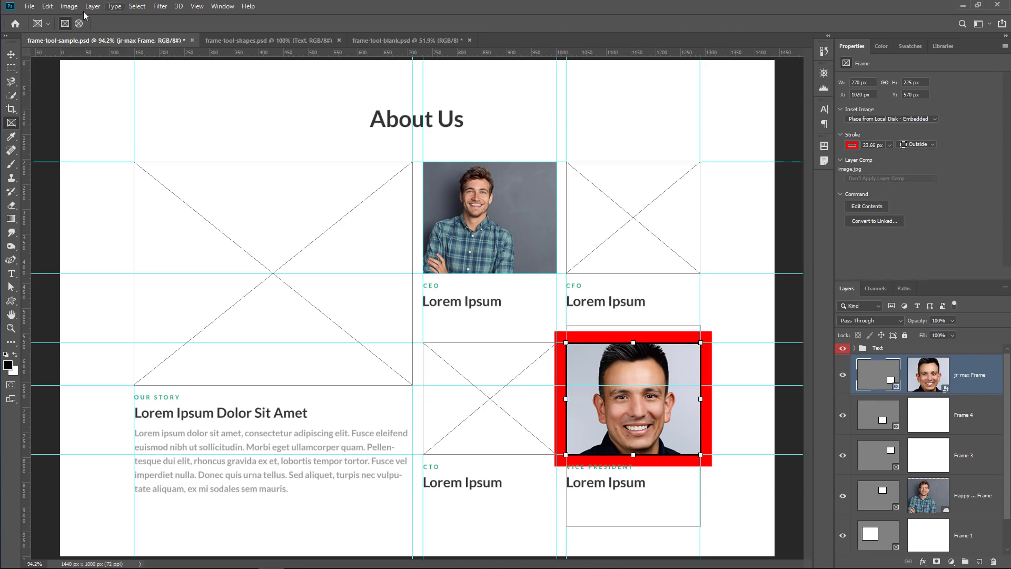
{"action": "left_click", "coordinate": [29, 5]}
{"action": "left_click", "coordinate": [57, 18]}
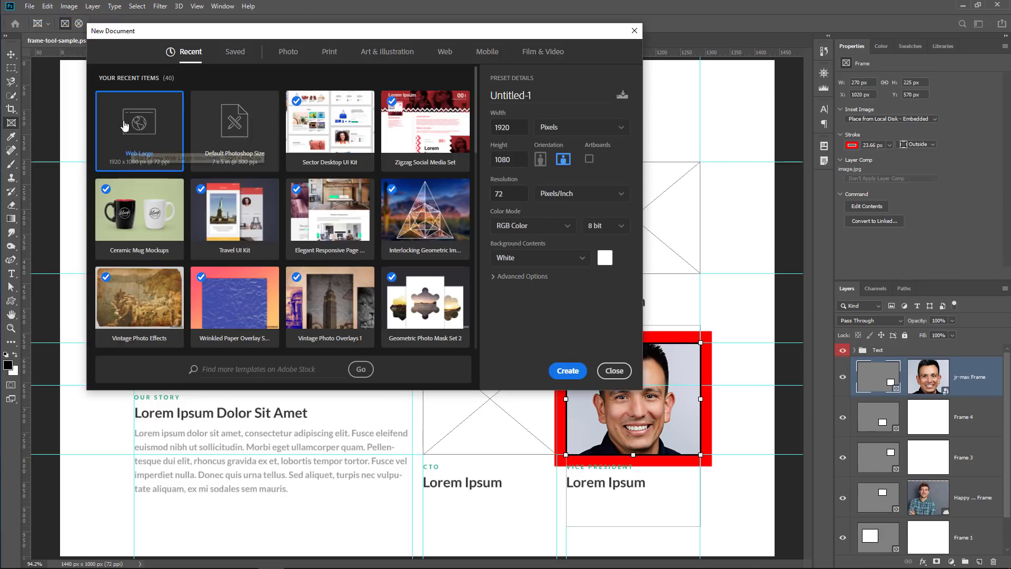
{"action": "left_click", "coordinate": [568, 371]}
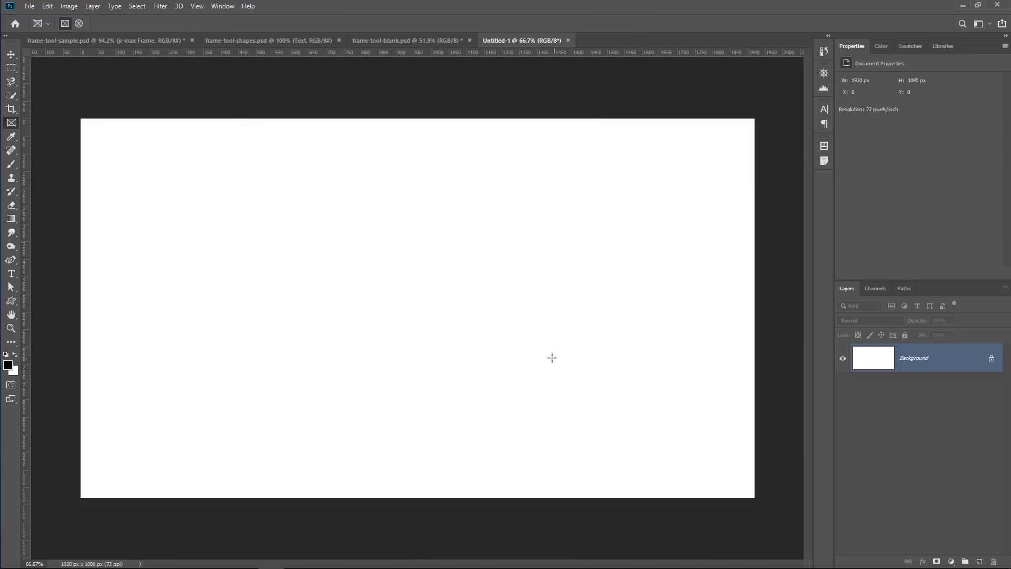
Step: Place the sunset jogger and cracked mud photos from Libraries, each scaled to fill the canvas
{"action": "left_click", "coordinate": [942, 46]}
{"action": "left_click_drag", "start_coordinate": [921, 150], "coordinate": [365, 285]}
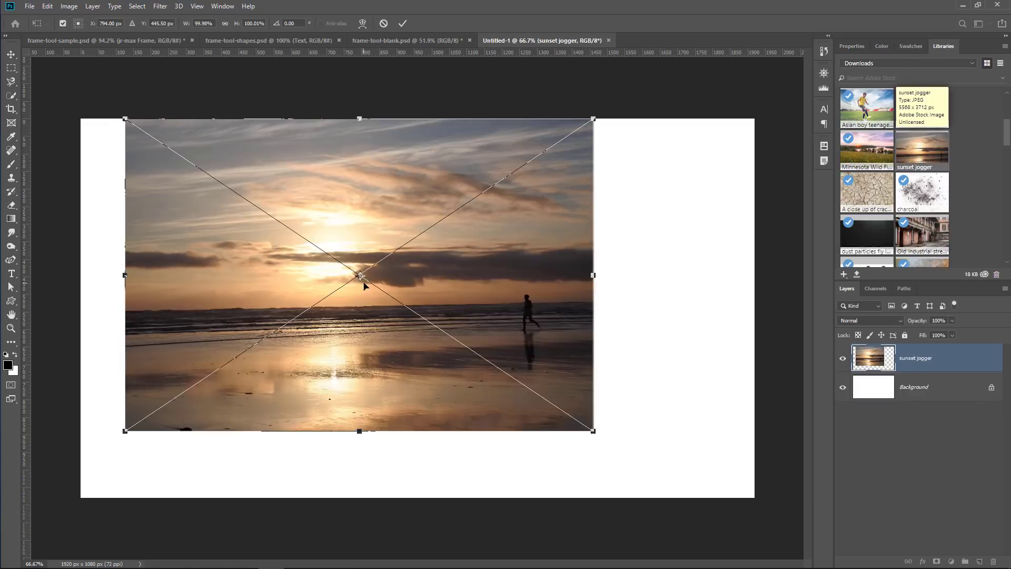
{"action": "left_click_drag", "start_coordinate": [593, 431], "coordinate": [754, 557]}
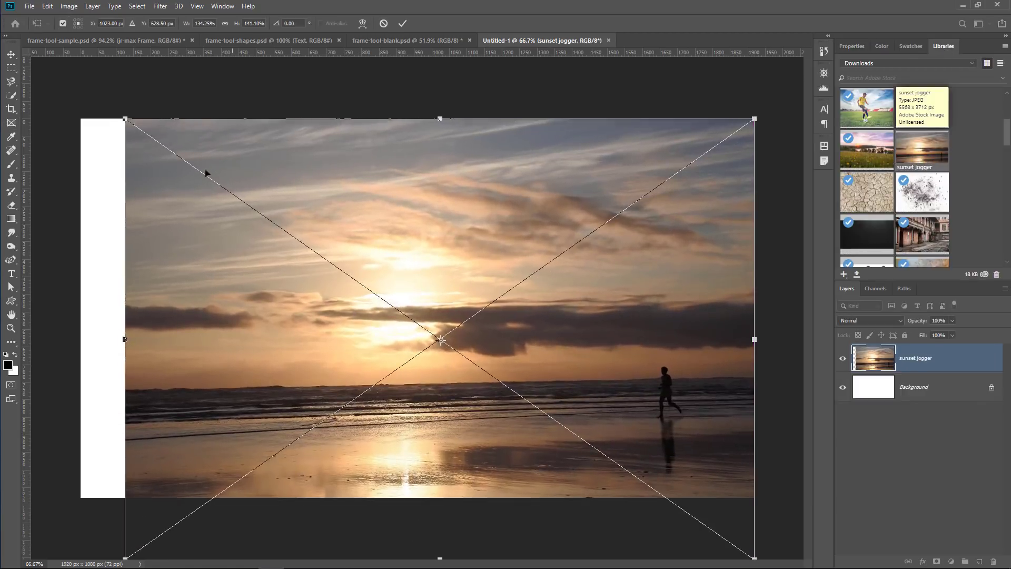
{"action": "left_click_drag", "start_coordinate": [128, 118], "coordinate": [63, 86]}
{"action": "key", "text": "Return"}
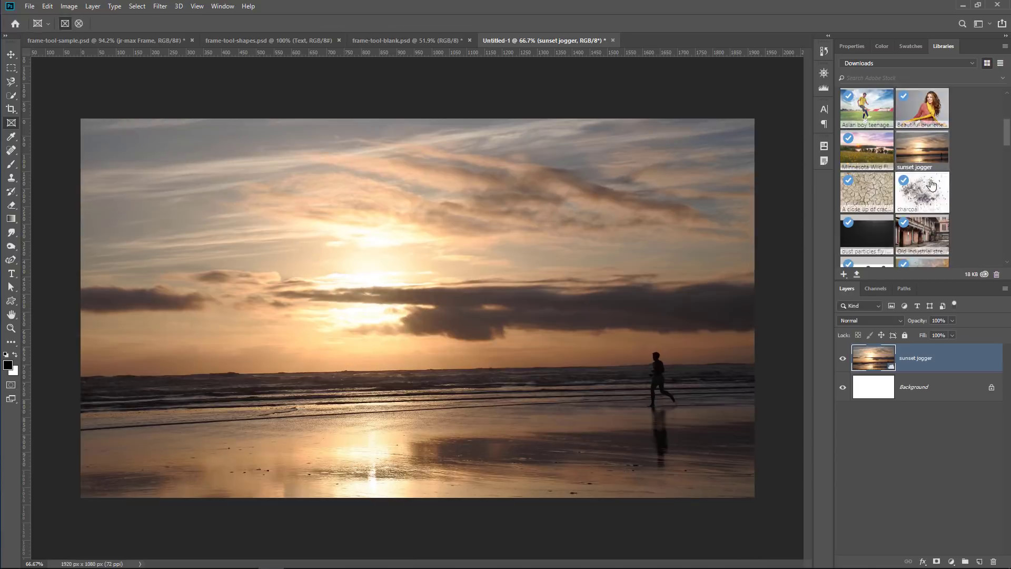
{"action": "left_click_drag", "start_coordinate": [866, 192], "coordinate": [376, 300]}
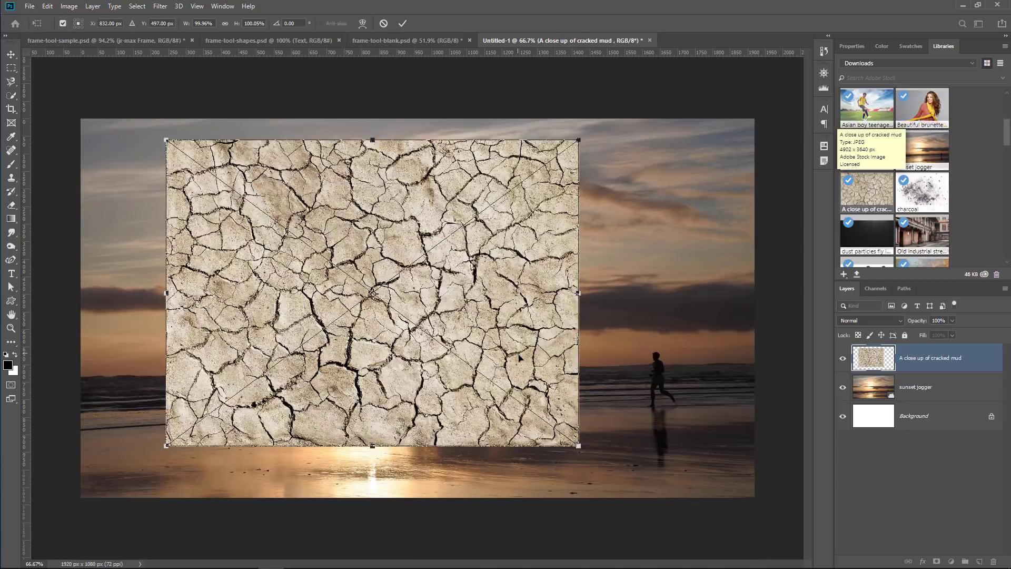
{"action": "left_click_drag", "start_coordinate": [588, 455], "coordinate": [769, 566]}
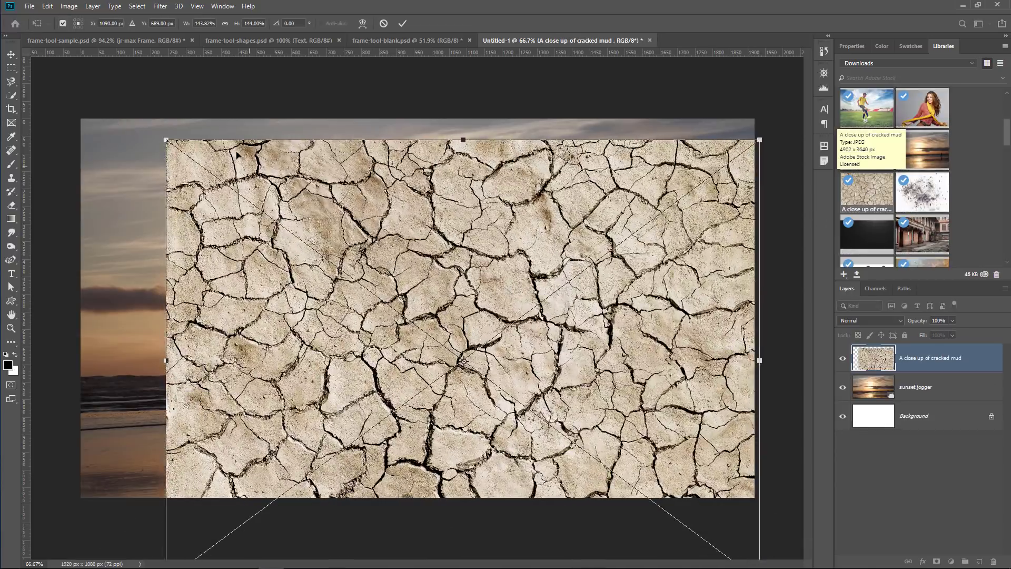
{"action": "left_click_drag", "start_coordinate": [163, 140], "coordinate": [38, 57]}
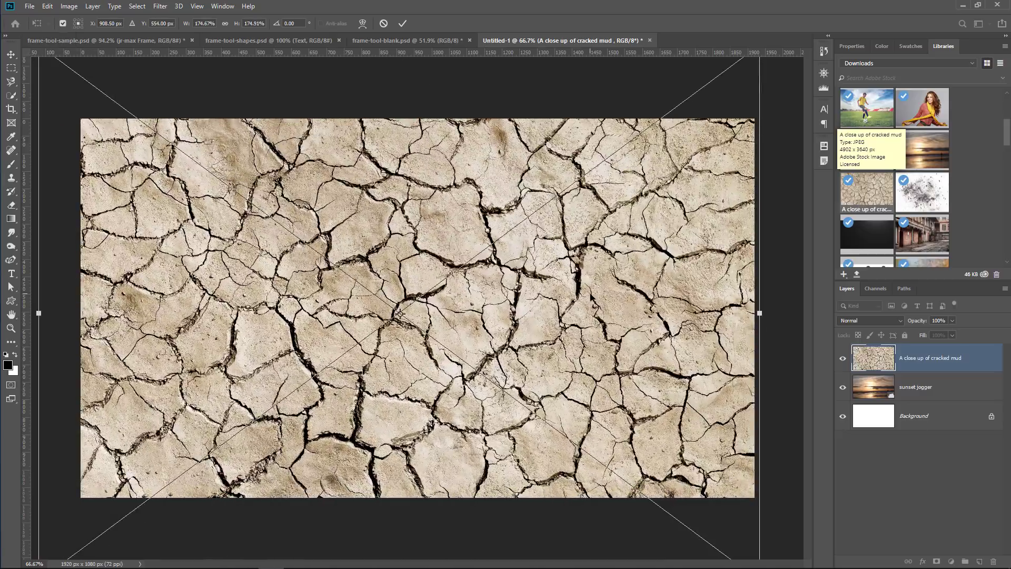
{"action": "key", "text": "Return"}
Step: Add the old industrial street photo on top, scaled and shifted to cover the whole canvas
{"action": "scroll", "coordinate": [924, 136], "scroll_direction": "down", "scroll_amount": 3}
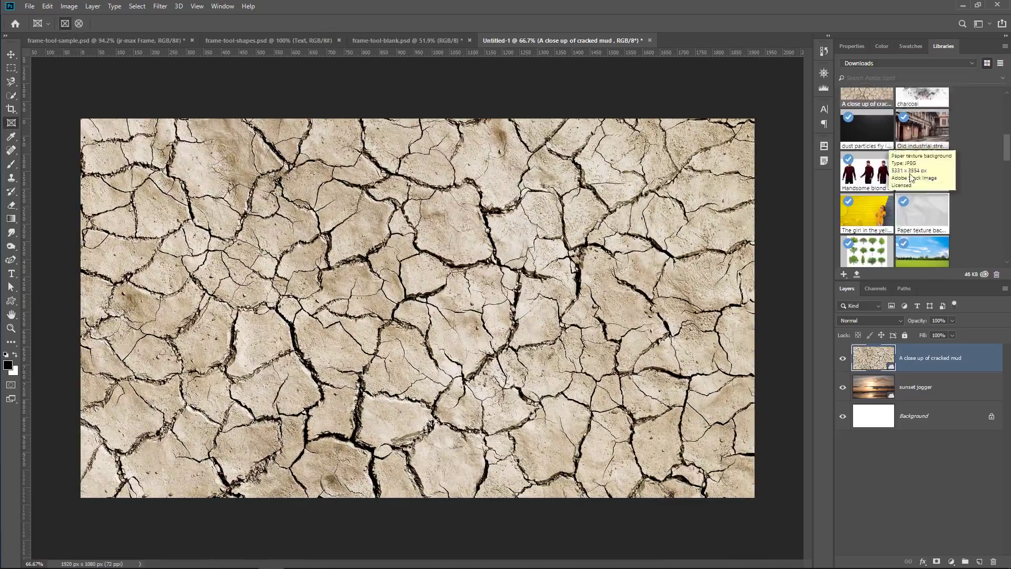
{"action": "left_click_drag", "start_coordinate": [924, 135], "coordinate": [348, 335]}
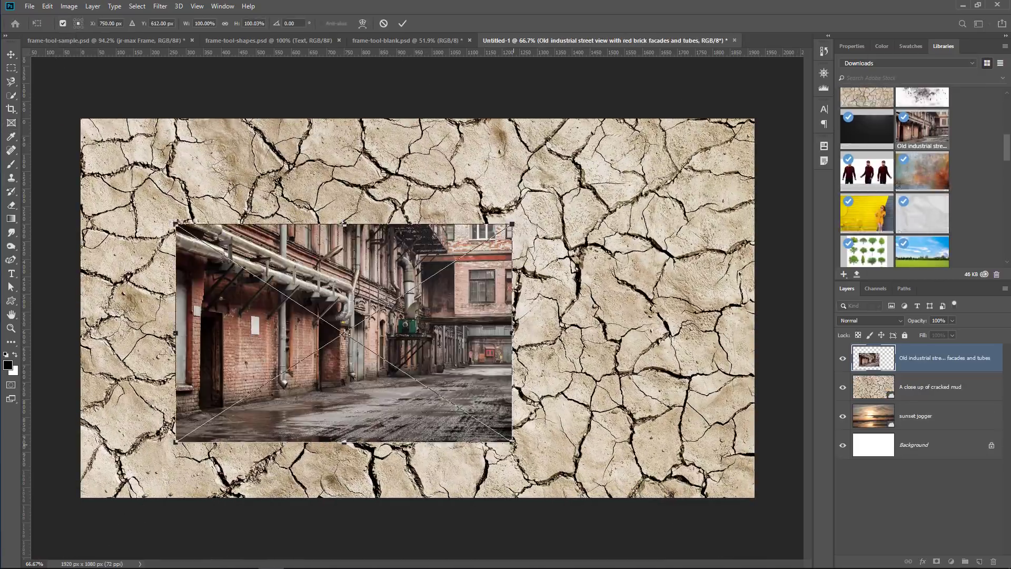
{"action": "left_click_drag", "start_coordinate": [513, 445], "coordinate": [668, 513]}
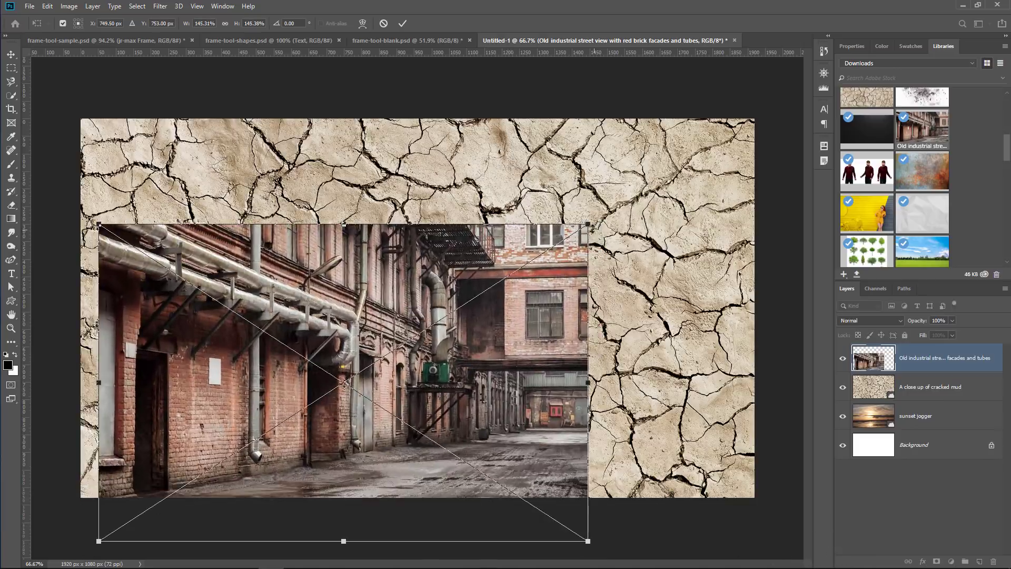
{"action": "left_click_drag", "start_coordinate": [589, 225], "coordinate": [806, 102]}
{"action": "left_click_drag", "start_coordinate": [97, 102], "coordinate": [56, 56]}
{"action": "left_click_drag", "start_coordinate": [565, 265], "coordinate": [515, 275]}
{"action": "key", "text": "Return"}
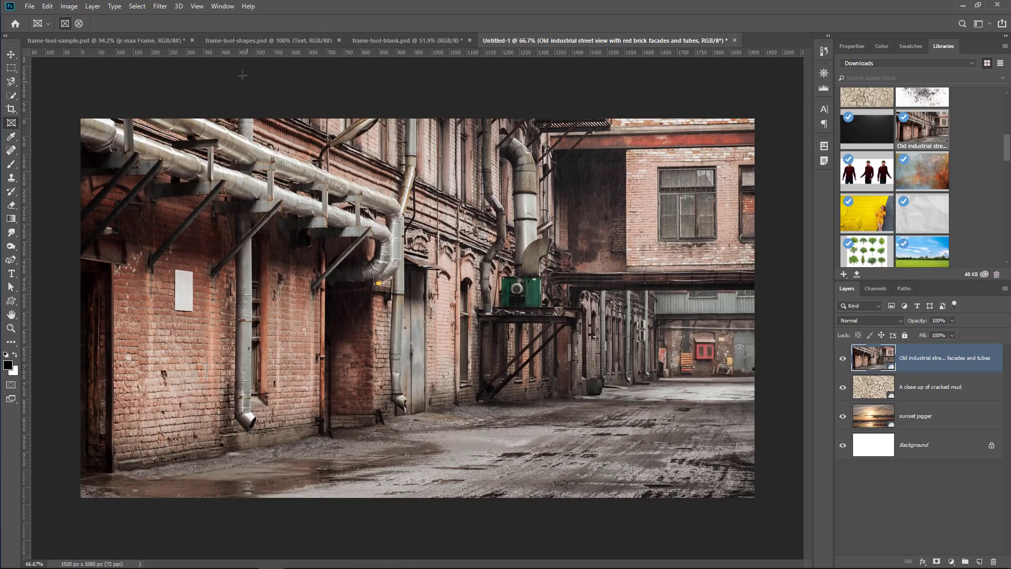
Step: Show the Layer Comps panel, make it taller, and keep the street layer's blend mode at Normal
{"action": "left_click", "coordinate": [222, 6]}
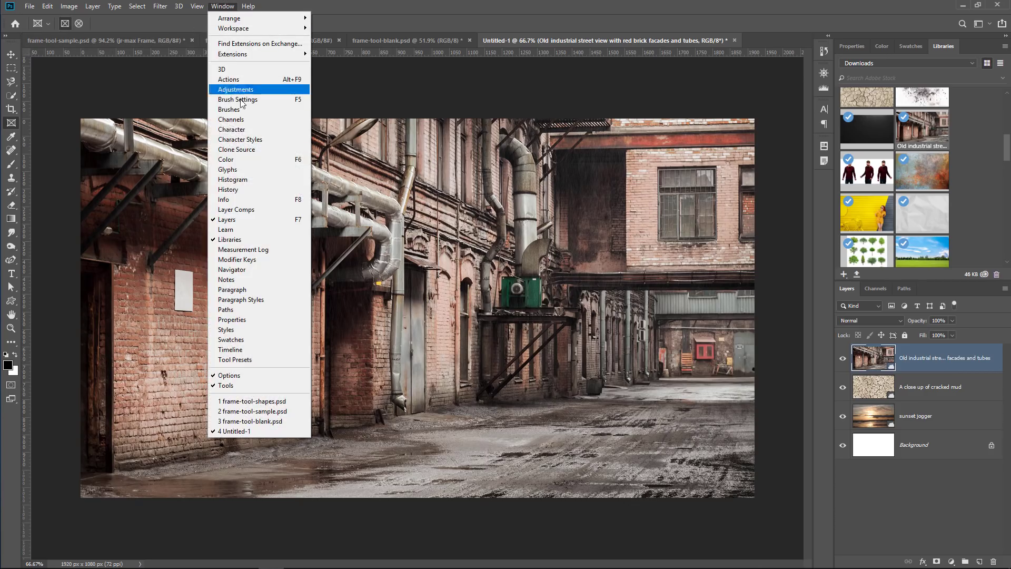
{"action": "left_click", "coordinate": [247, 209]}
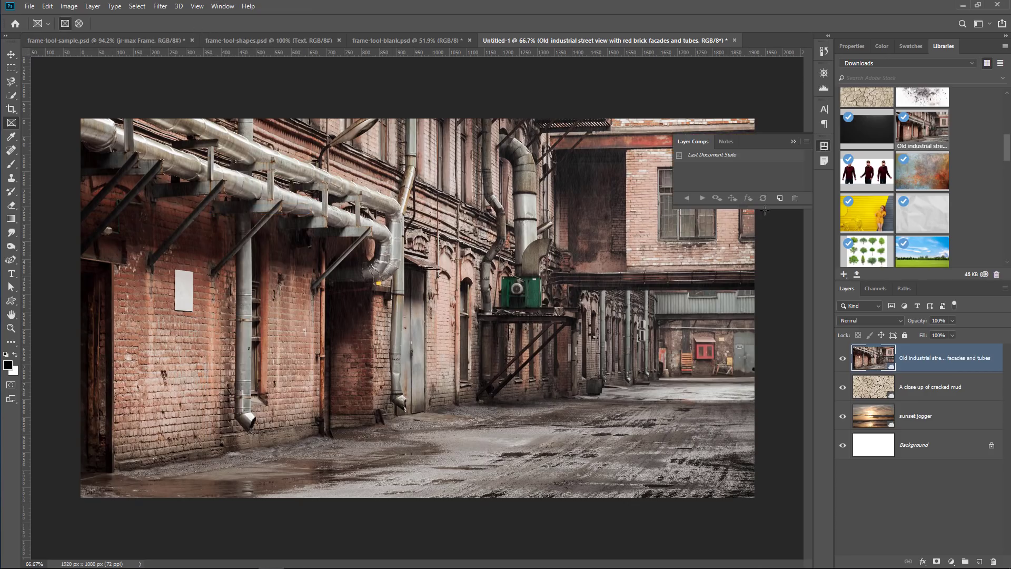
{"action": "left_click_drag", "start_coordinate": [809, 208], "coordinate": [810, 246]}
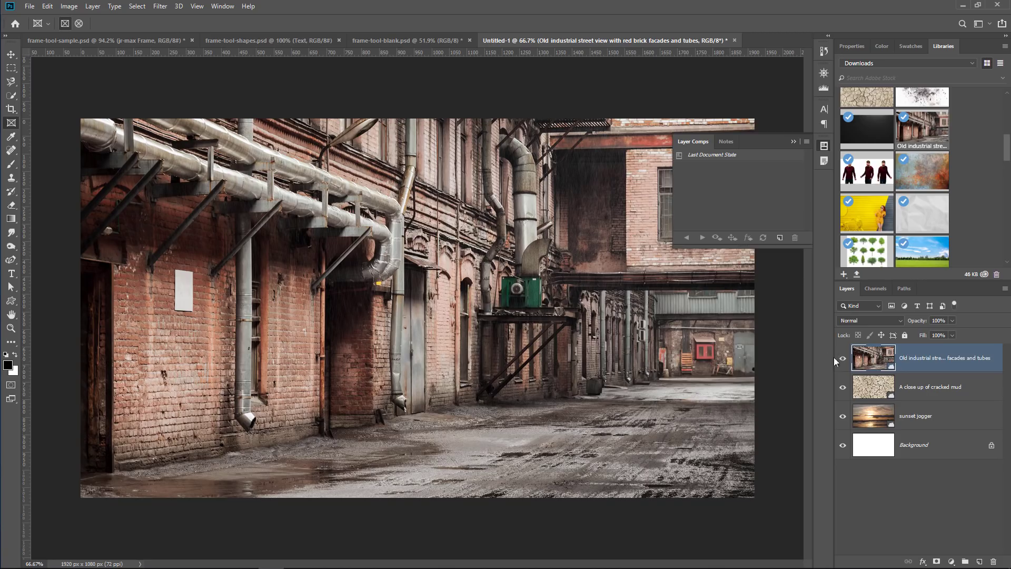
{"action": "left_click", "coordinate": [883, 318]}
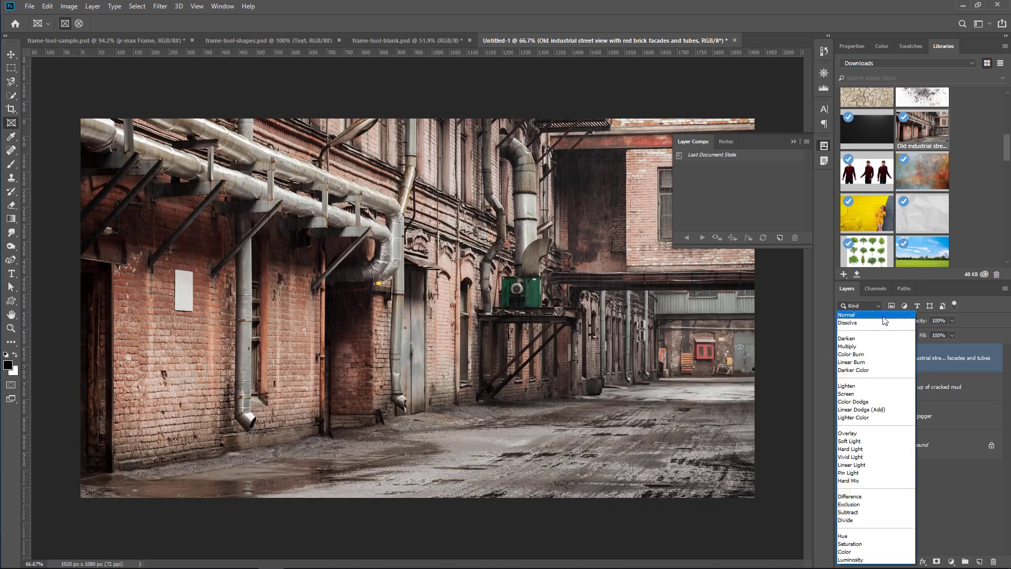
{"action": "left_click", "coordinate": [826, 320]}
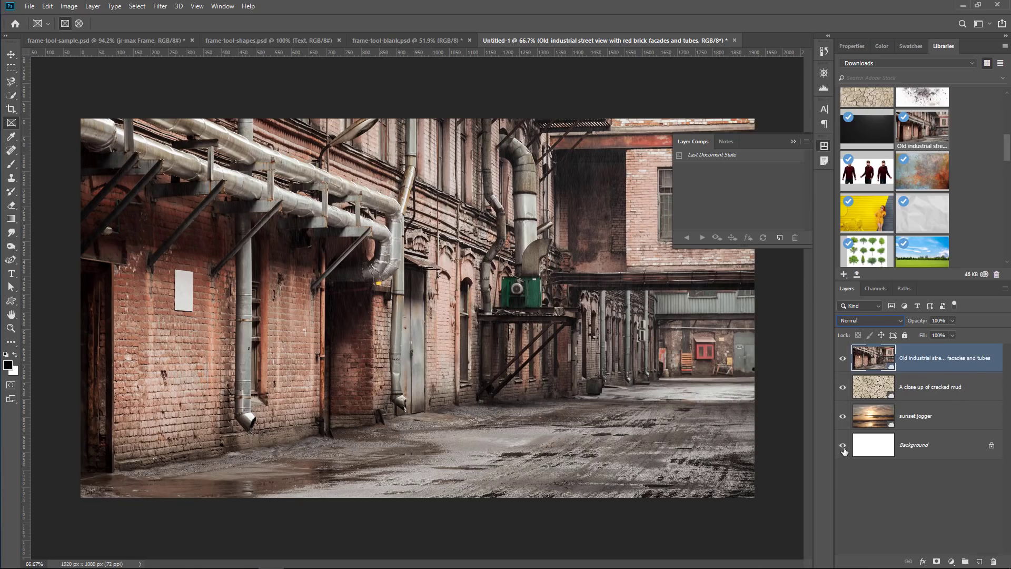
Step: Hide the lower layers and save the street-only view as layer comp Alley
{"action": "left_click_drag", "start_coordinate": [844, 451], "coordinate": [842, 387]}
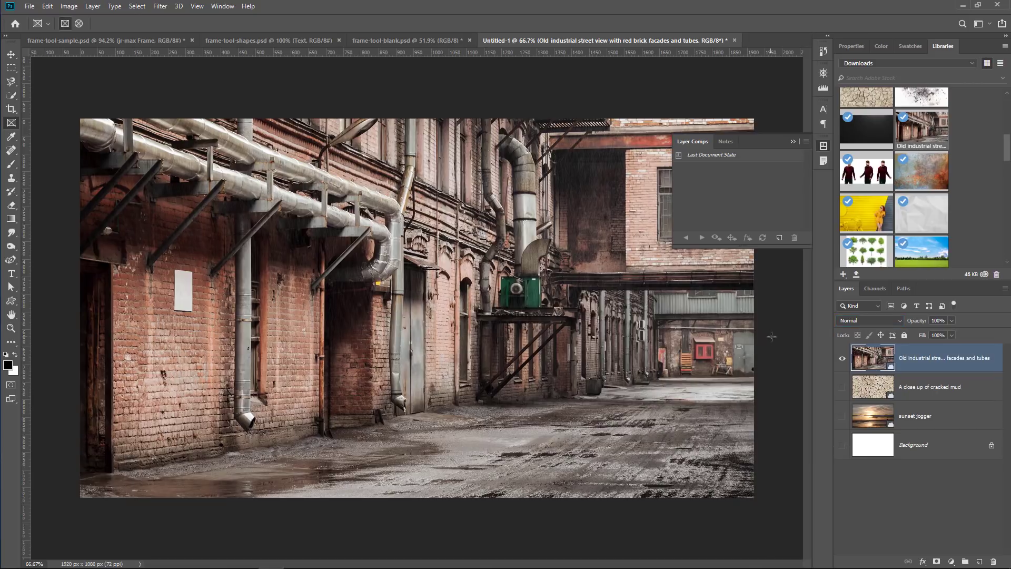
{"action": "left_click", "coordinate": [779, 237]}
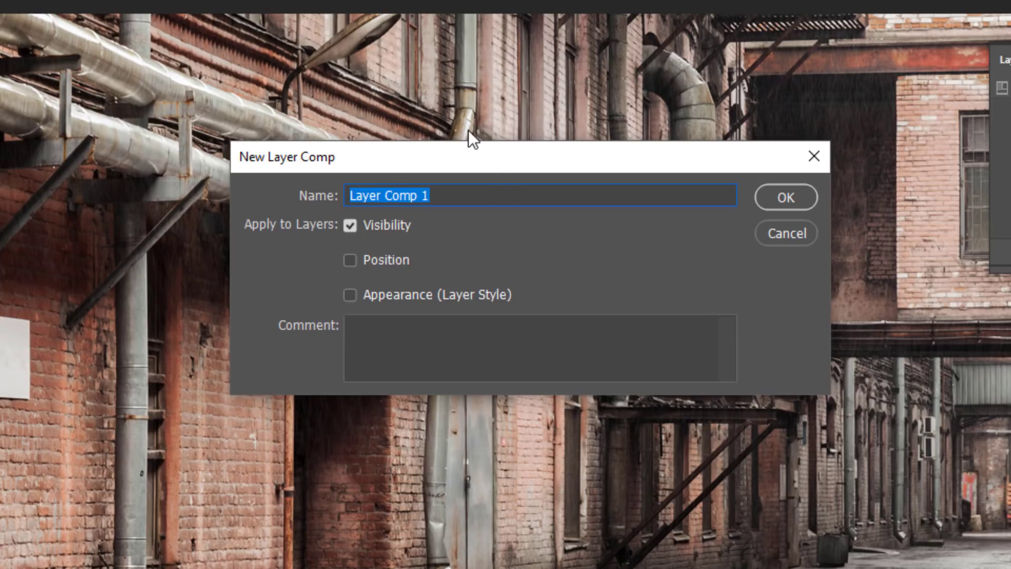
{"action": "type", "text": "Alley"}
{"action": "key", "text": "Return"}
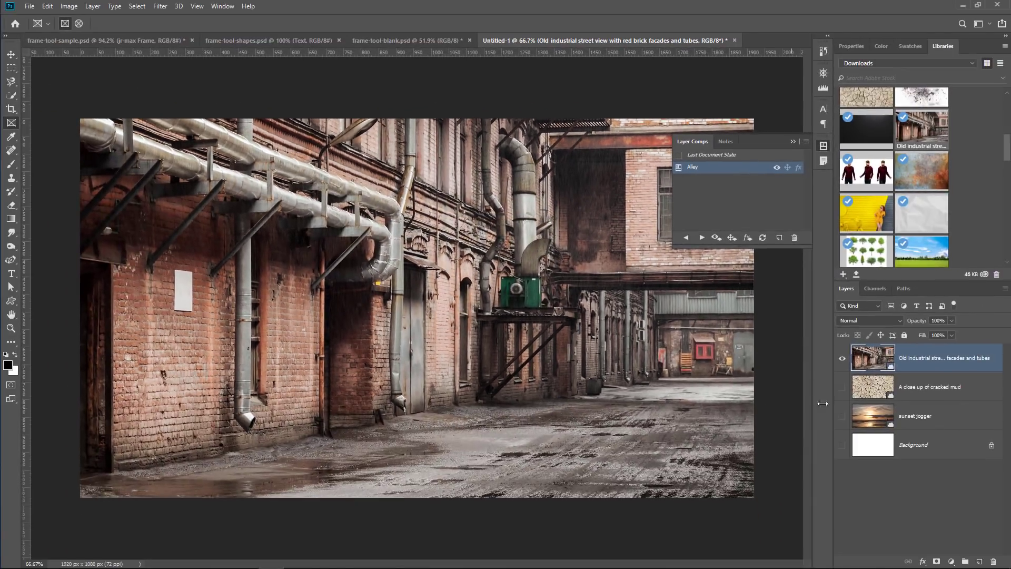
Step: Show the cracked mud photo and save that view as layer comp Cracks
{"action": "left_click", "coordinate": [842, 387], "text": "alt"}
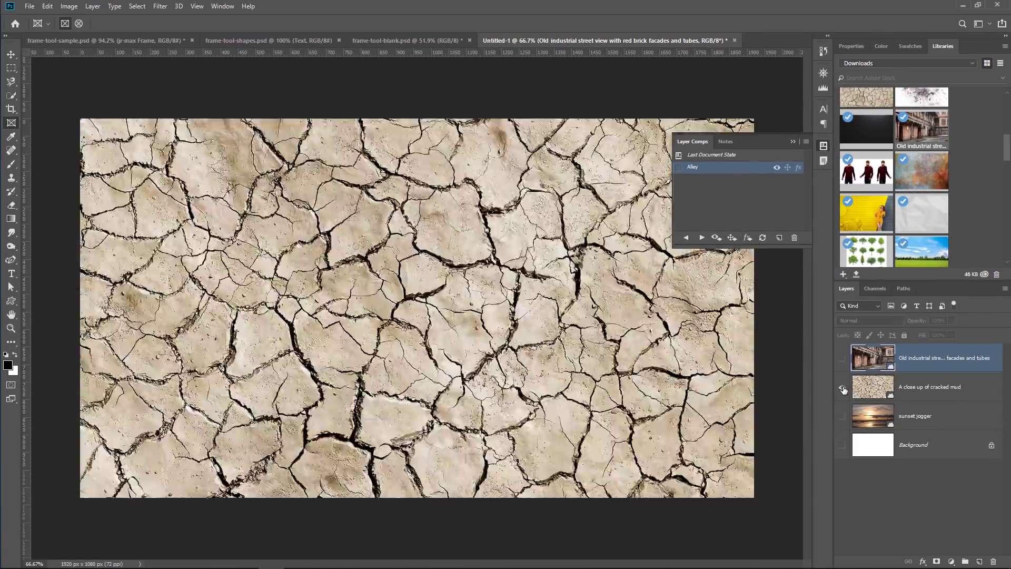
{"action": "left_click", "coordinate": [780, 241]}
{"action": "type", "text": "Cracks"}
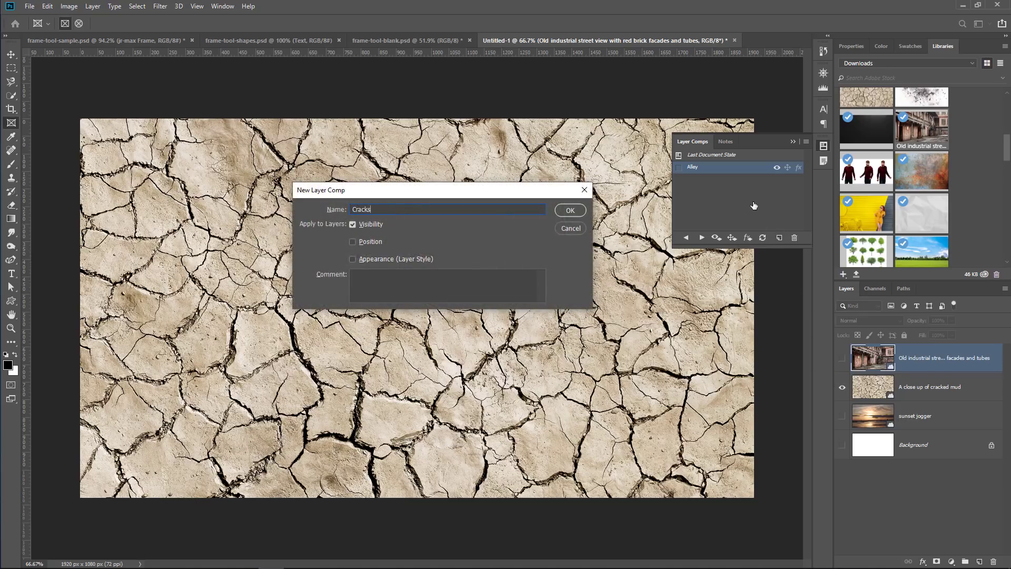
{"action": "key", "text": "Return"}
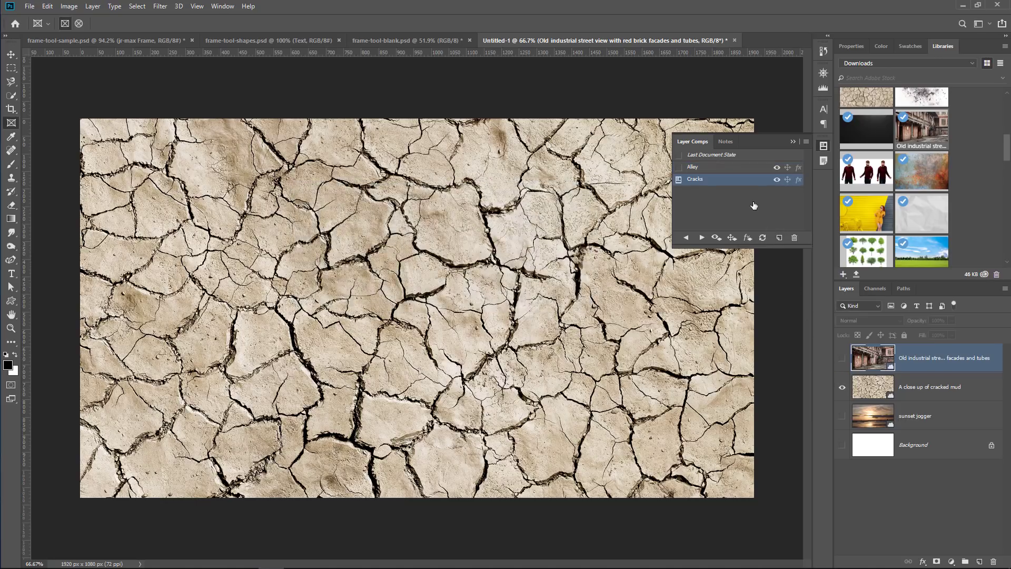
Step: Show only the sunset jogger photo and save that view as layer comp Beach
{"action": "left_click", "coordinate": [842, 388]}
{"action": "left_click", "coordinate": [842, 416]}
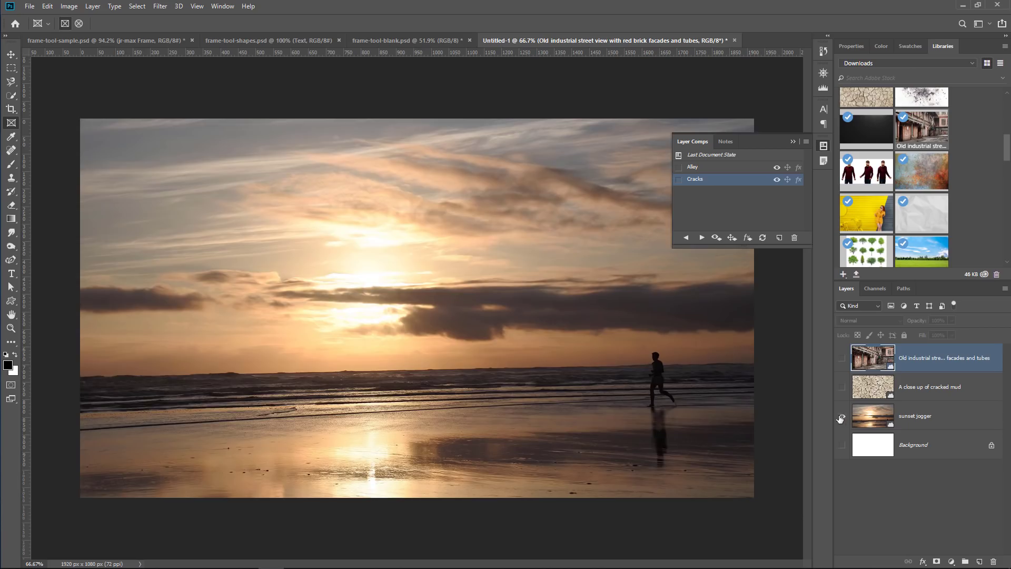
{"action": "left_click", "coordinate": [779, 238]}
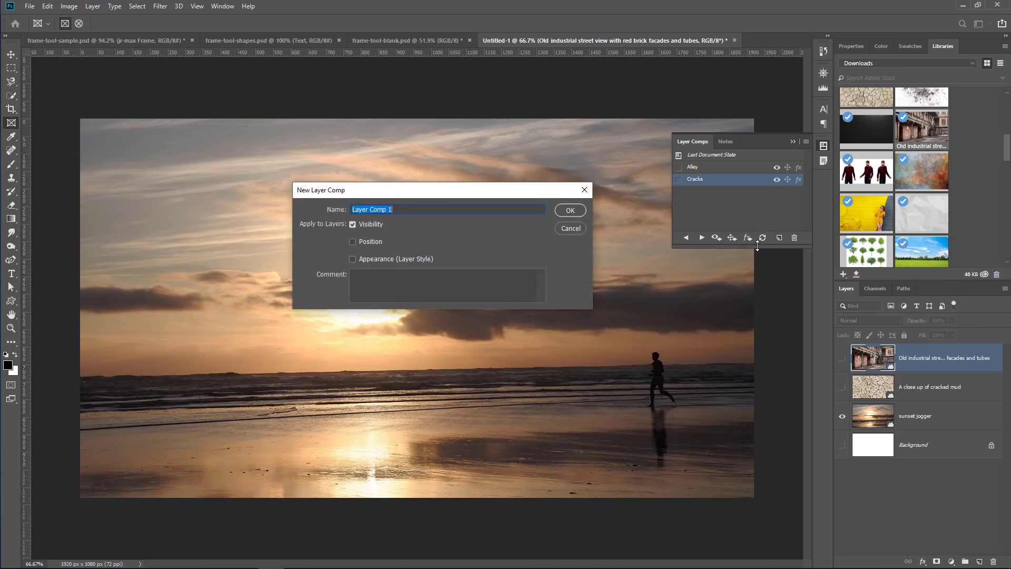
{"action": "type", "text": "Beach"}
{"action": "key", "text": "Return"}
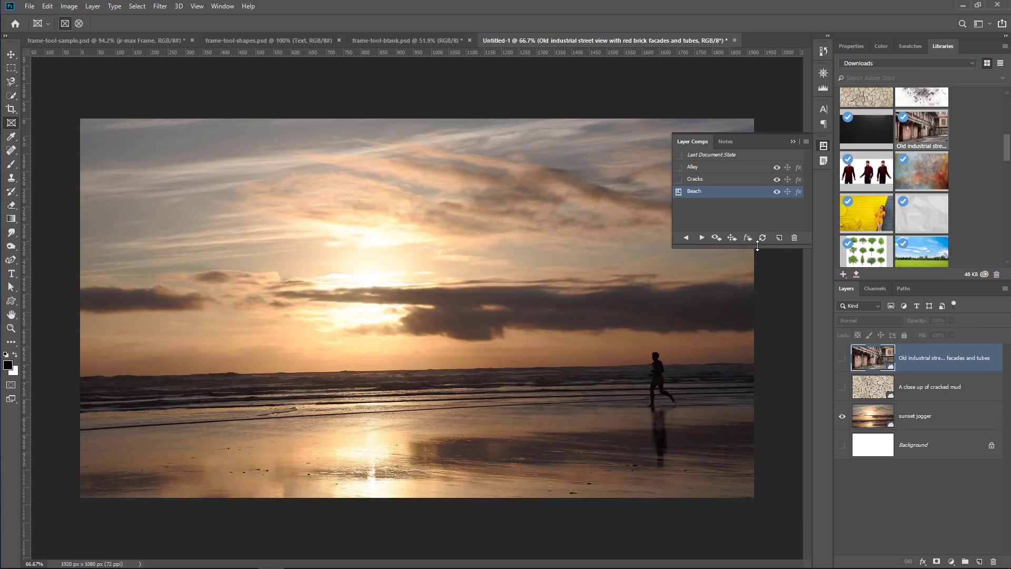
Step: Save the graphic as main-graphic.psd, close it, and select Frame 1 in the About Us layout
{"action": "left_click", "coordinate": [793, 141]}
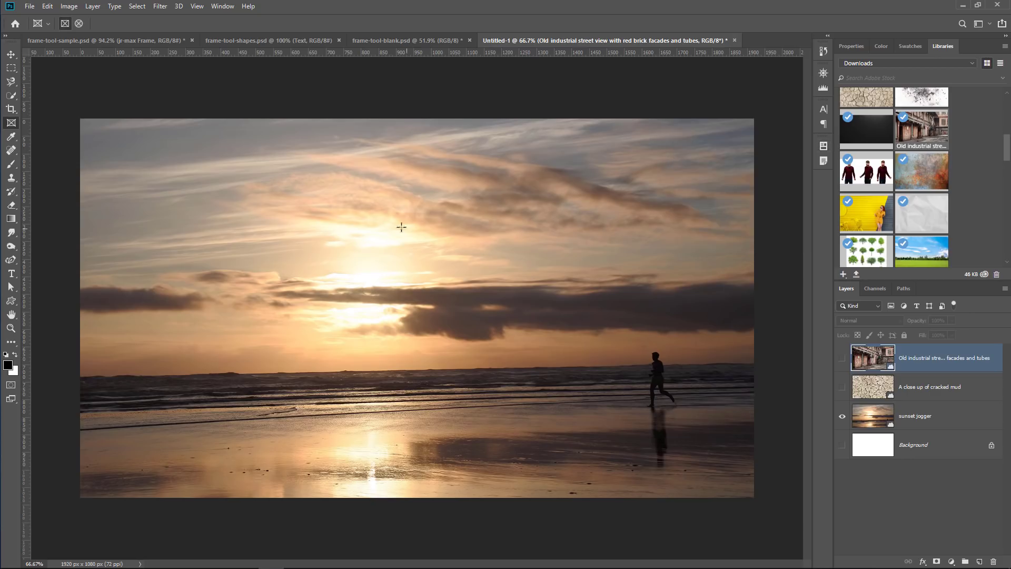
{"action": "left_click", "coordinate": [30, 6]}
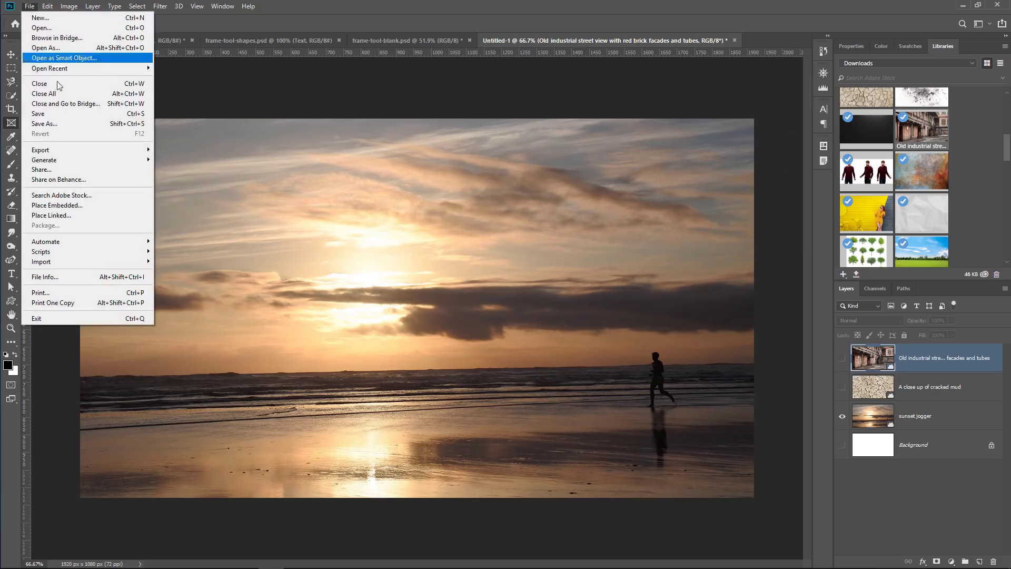
{"action": "left_click", "coordinate": [47, 124]}
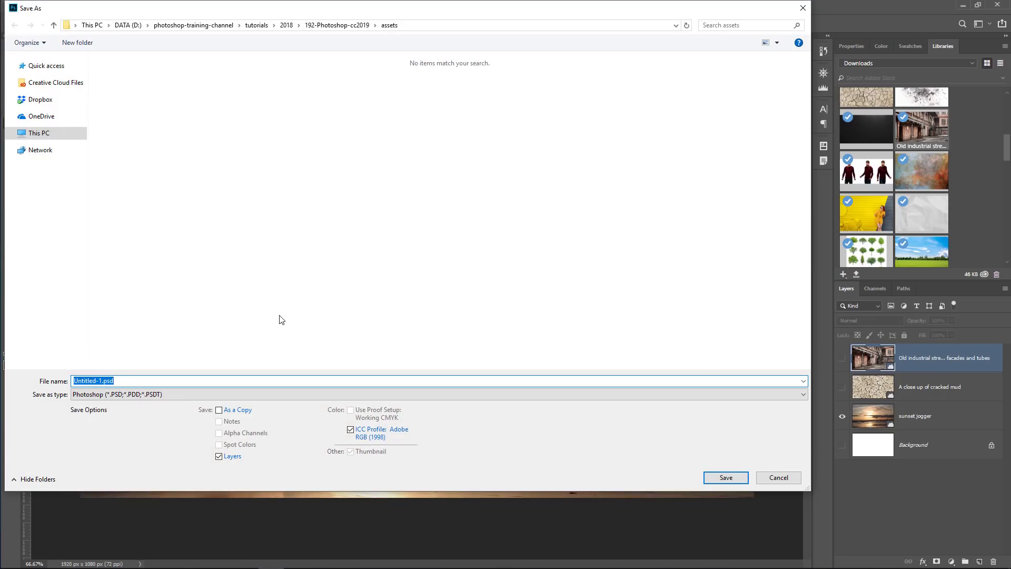
{"action": "type", "text": "main-graphic"}
{"action": "key", "text": "Return"}
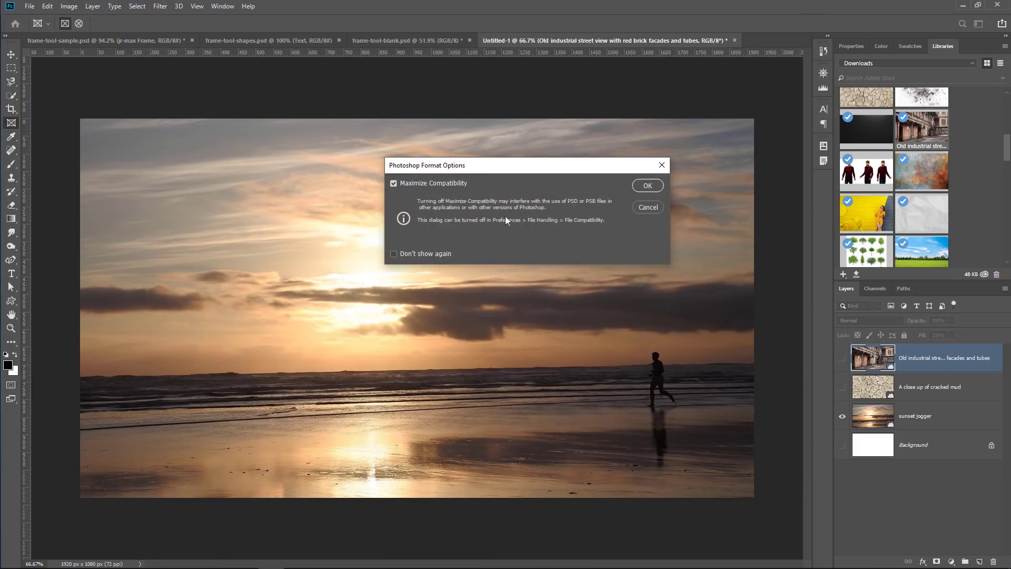
{"action": "left_click", "coordinate": [640, 187]}
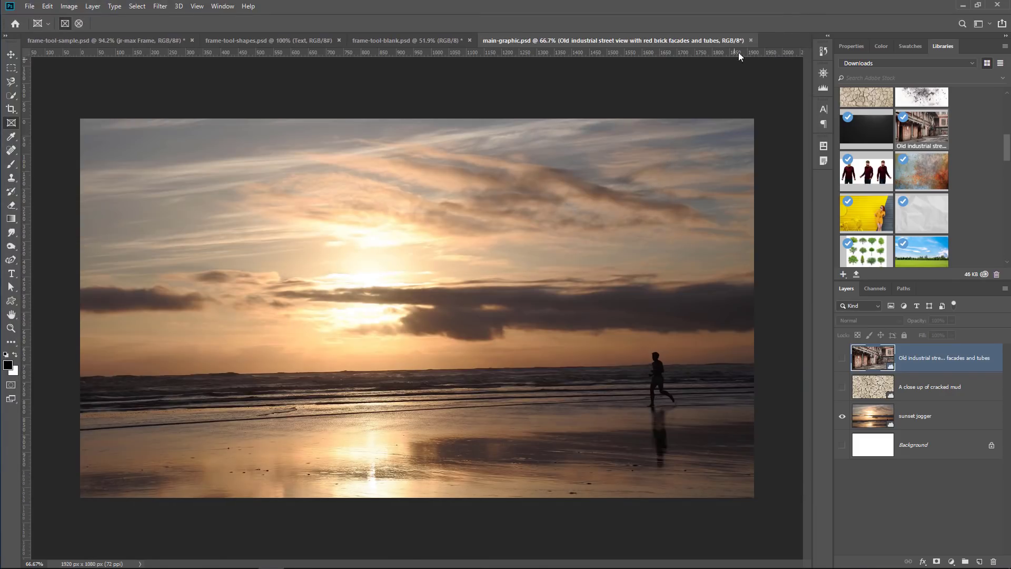
{"action": "left_click", "coordinate": [750, 41]}
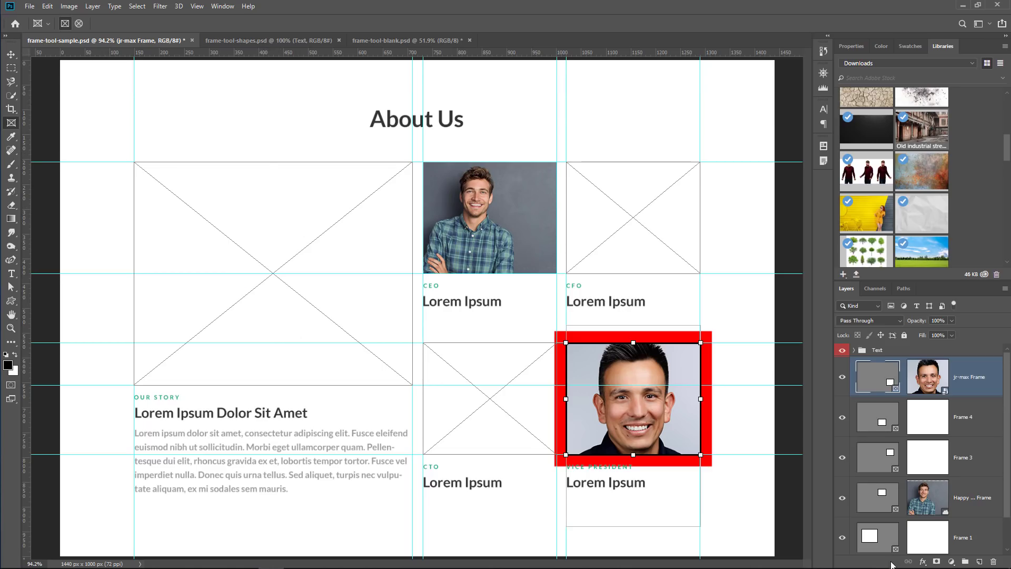
{"action": "left_click", "coordinate": [872, 539]}
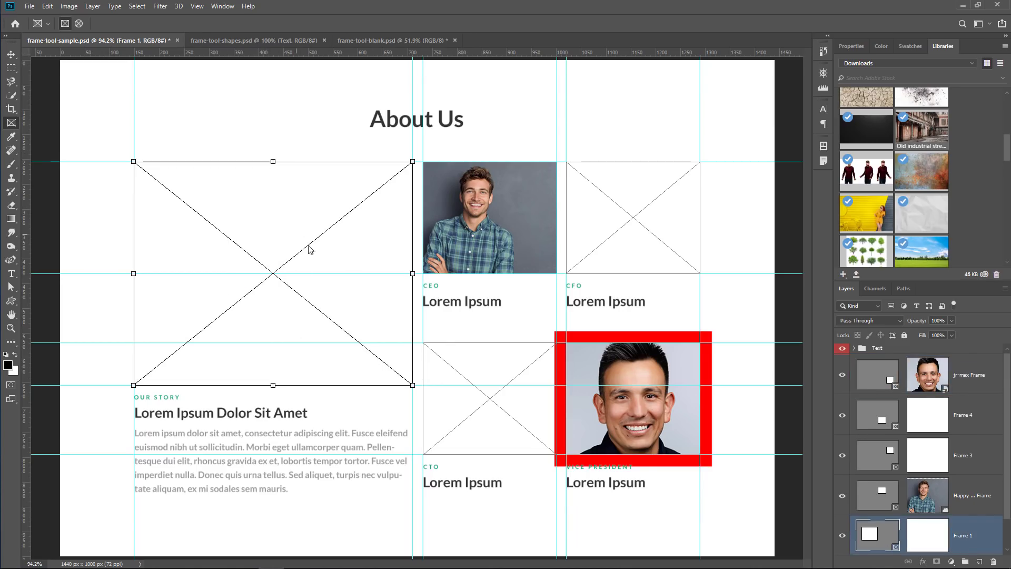
Step: Embed main-graphic.psd into Frame 1 using Place from Local Disk - Embedded in Properties
{"action": "left_click", "coordinate": [850, 46]}
{"action": "left_click", "coordinate": [902, 119]}
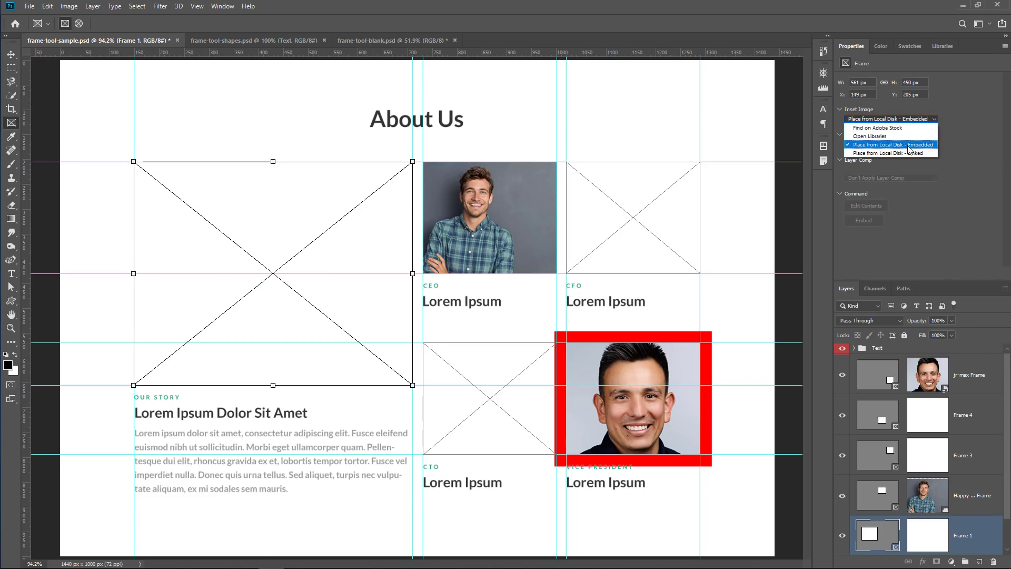
{"action": "left_click", "coordinate": [902, 145]}
{"action": "left_click", "coordinate": [240, 114]}
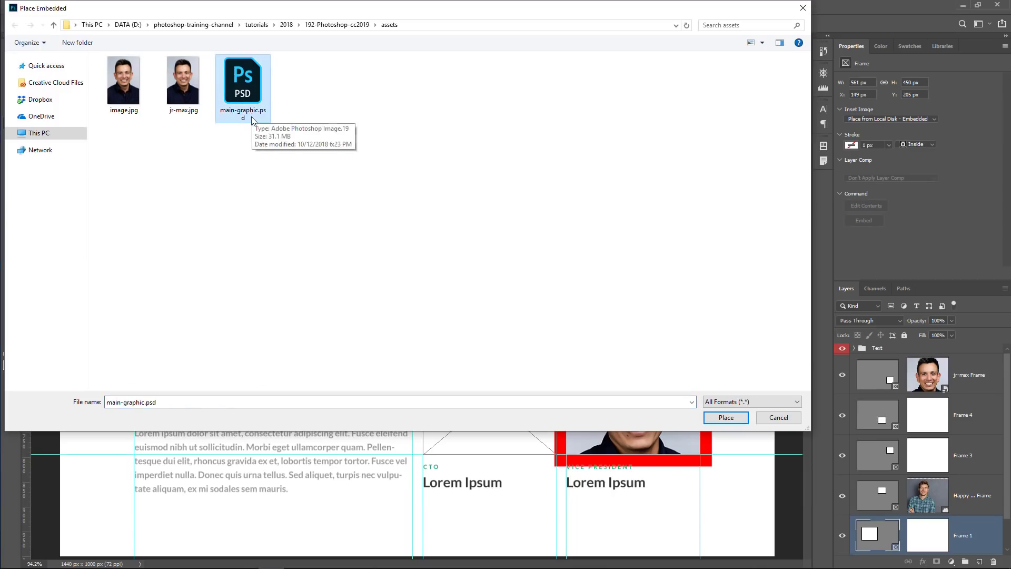
{"action": "left_click", "coordinate": [724, 418]}
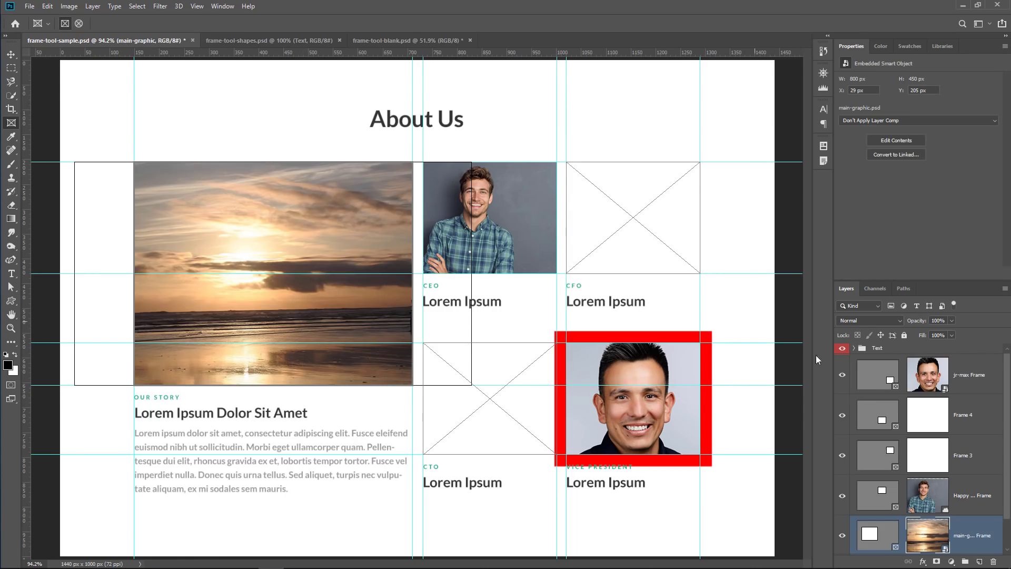
Step: Switch the frame's graphic layer comp from Alley to Cracks and finally to Beach
{"action": "left_click", "coordinate": [876, 538]}
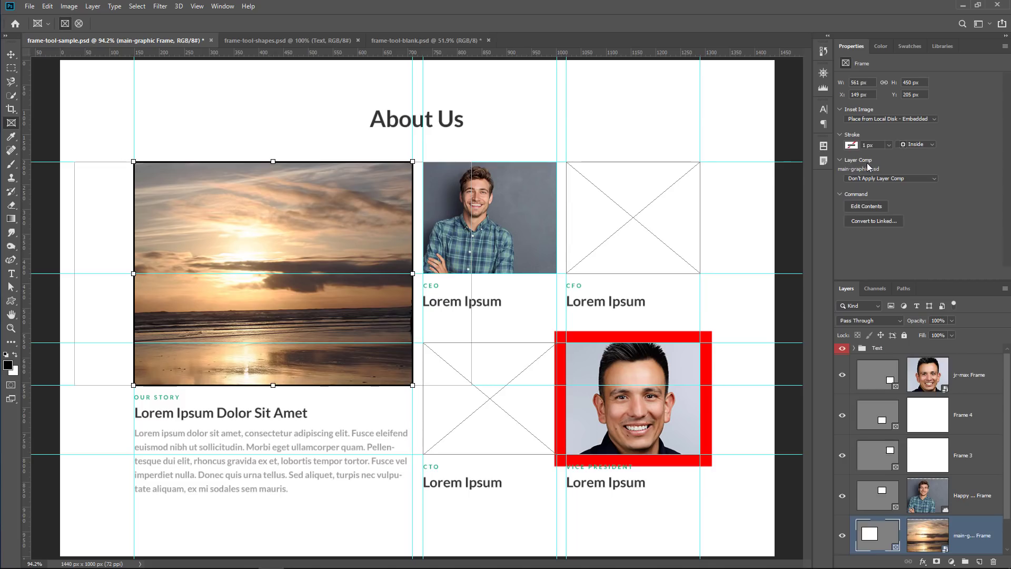
{"action": "left_click", "coordinate": [934, 182]}
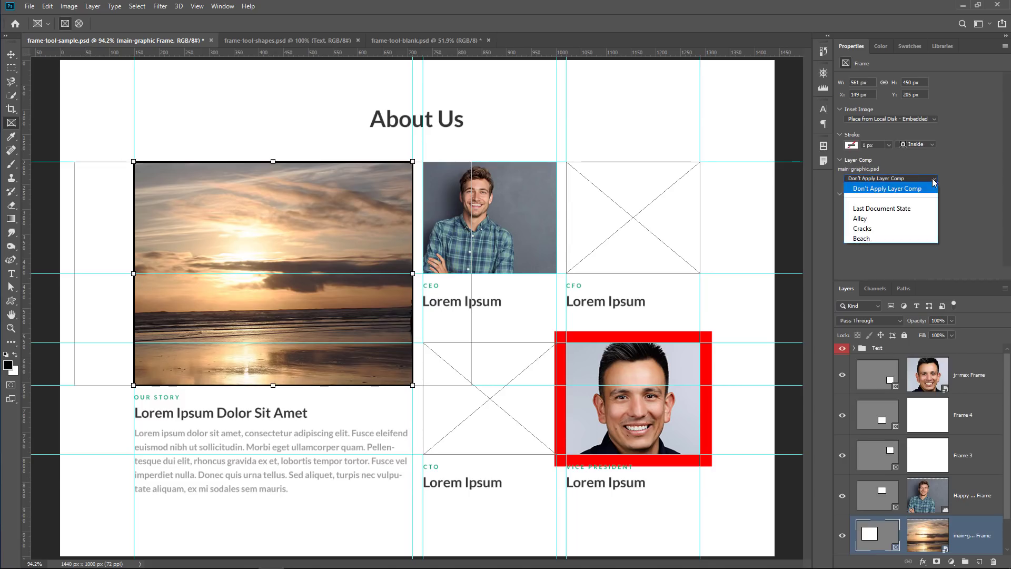
{"action": "left_click", "coordinate": [903, 219]}
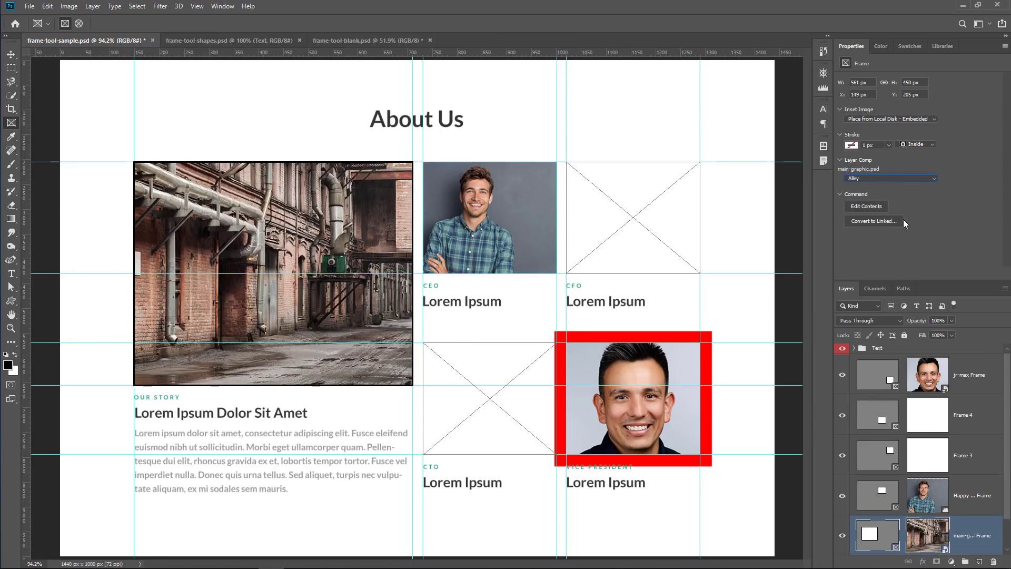
{"action": "left_click", "coordinate": [892, 179]}
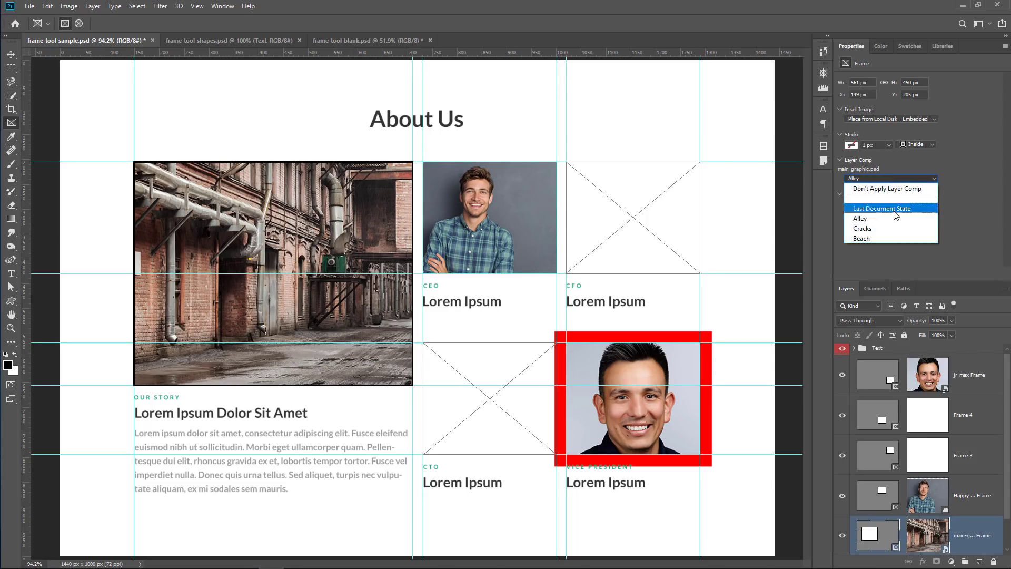
{"action": "left_click", "coordinate": [898, 228]}
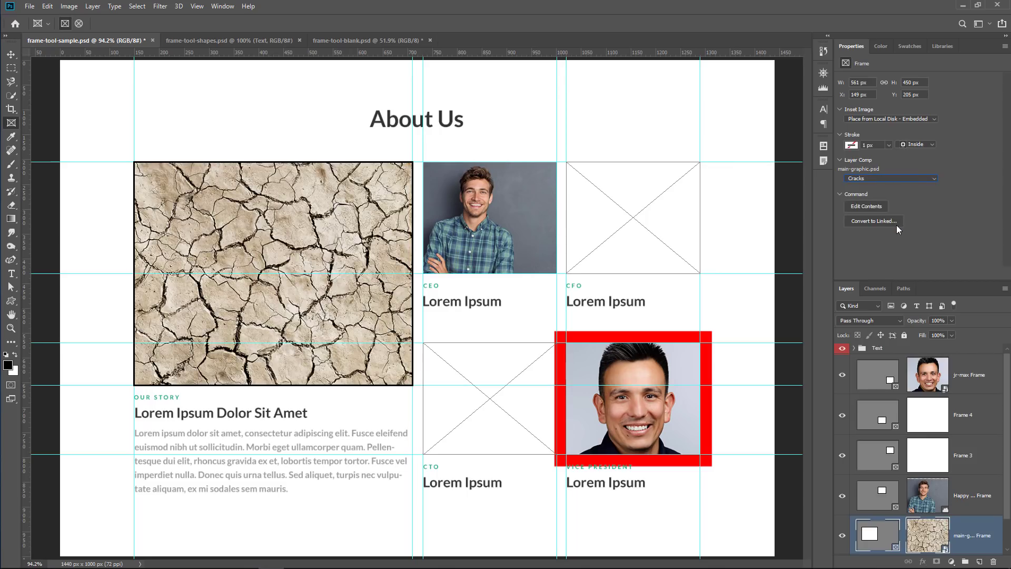
{"action": "left_click", "coordinate": [894, 180]}
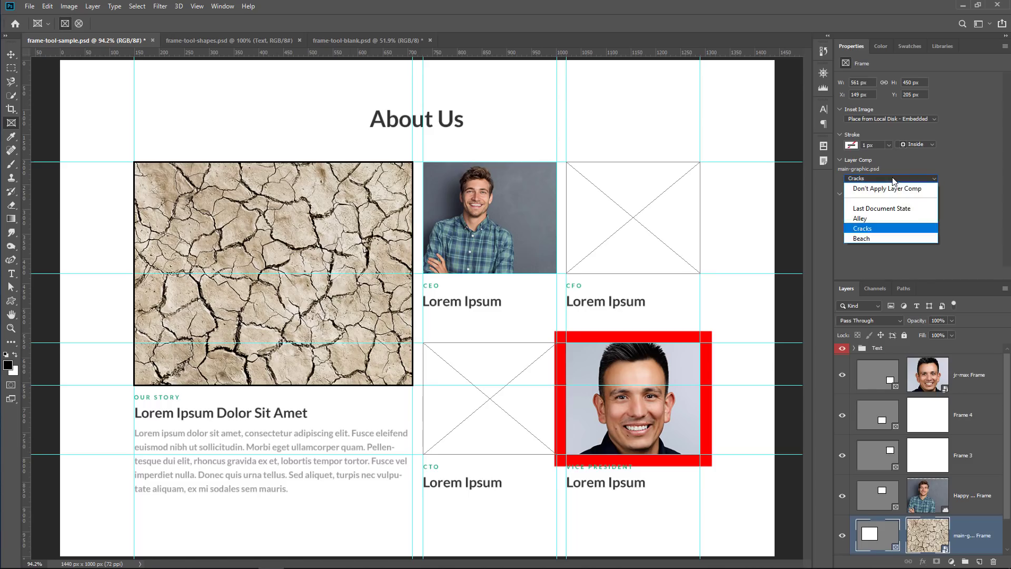
{"action": "left_click", "coordinate": [890, 238]}
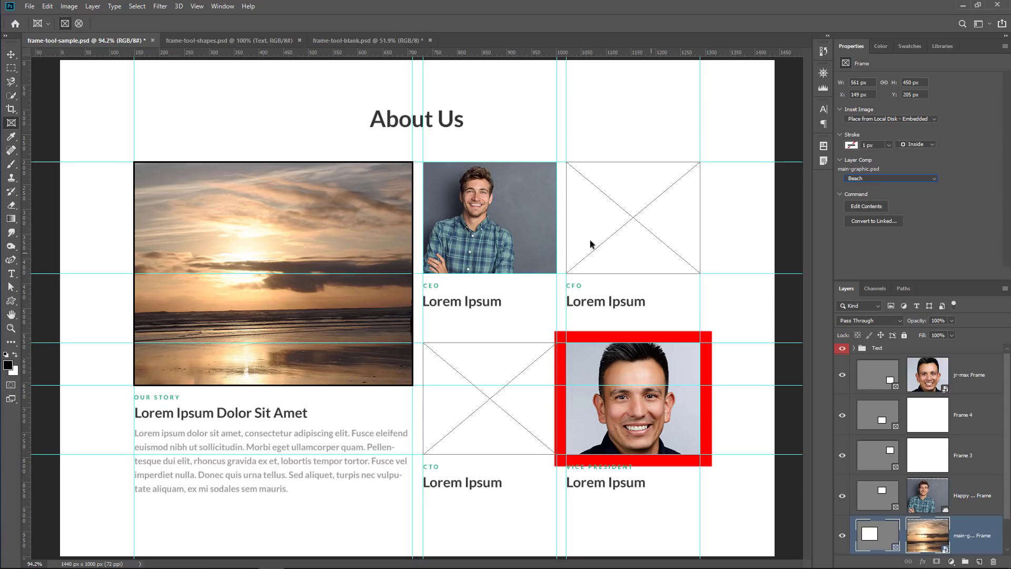
Step: In frame-tool-shapes.psd, try moving a zigzag anchor point, undo it, and hide the Red Zigzag layer
{"action": "left_click", "coordinate": [207, 40]}
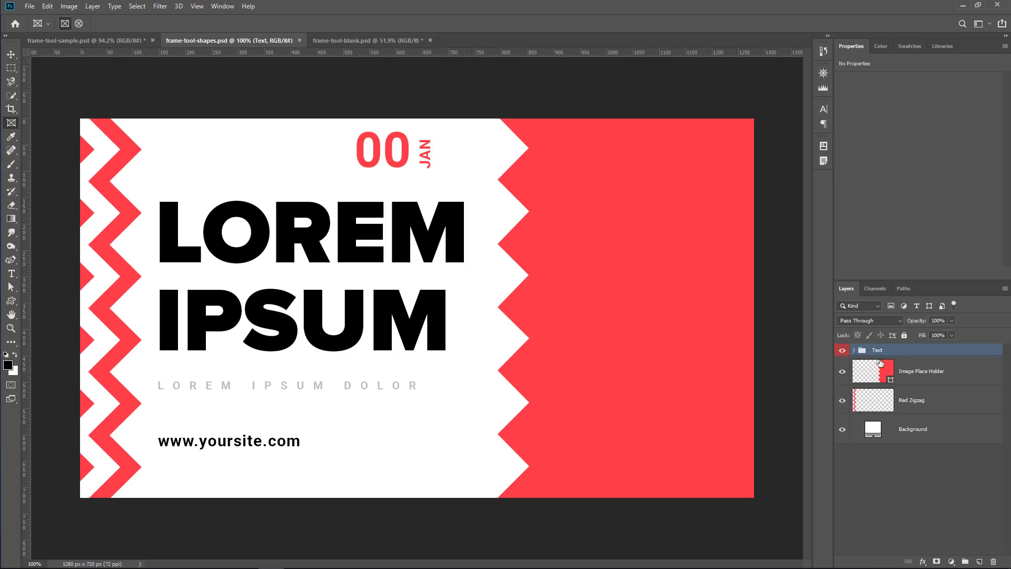
{"action": "left_click", "coordinate": [927, 371]}
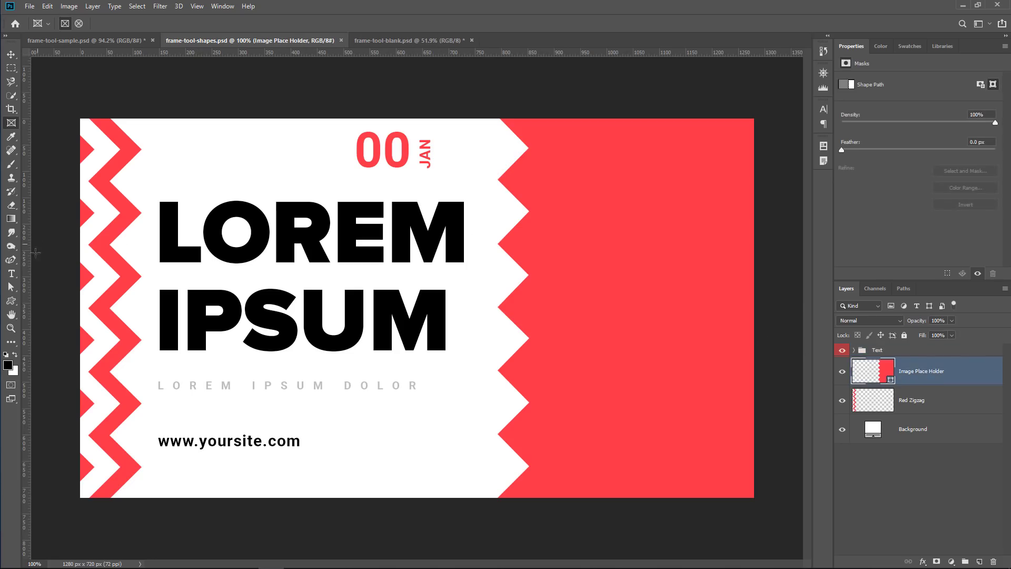
{"action": "left_click", "coordinate": [11, 287]}
{"action": "left_click", "coordinate": [58, 298]}
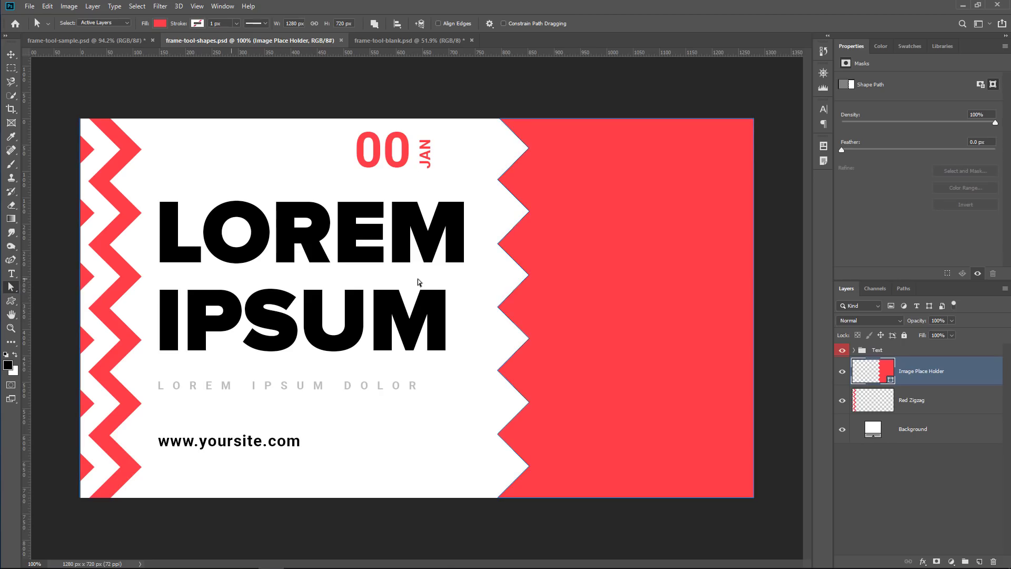
{"action": "left_click_drag", "start_coordinate": [498, 245], "coordinate": [461, 268]}
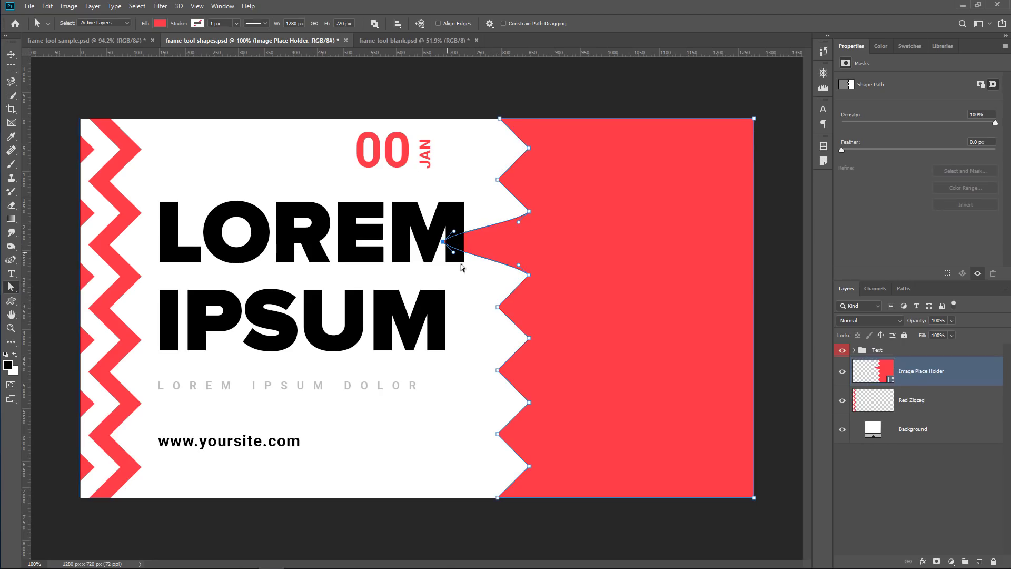
{"action": "key", "text": "ctrl+z"}
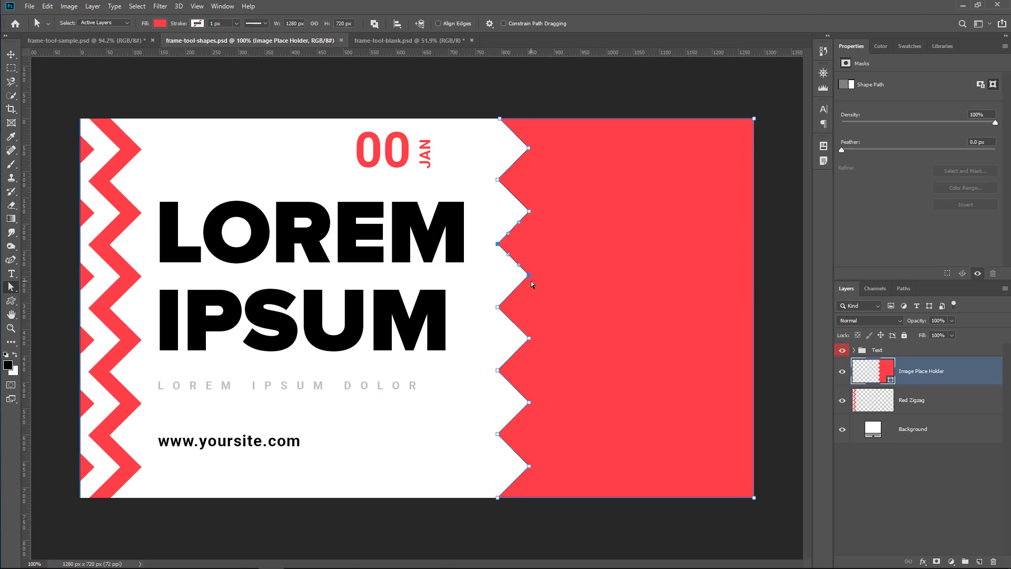
{"action": "left_click", "coordinate": [842, 400]}
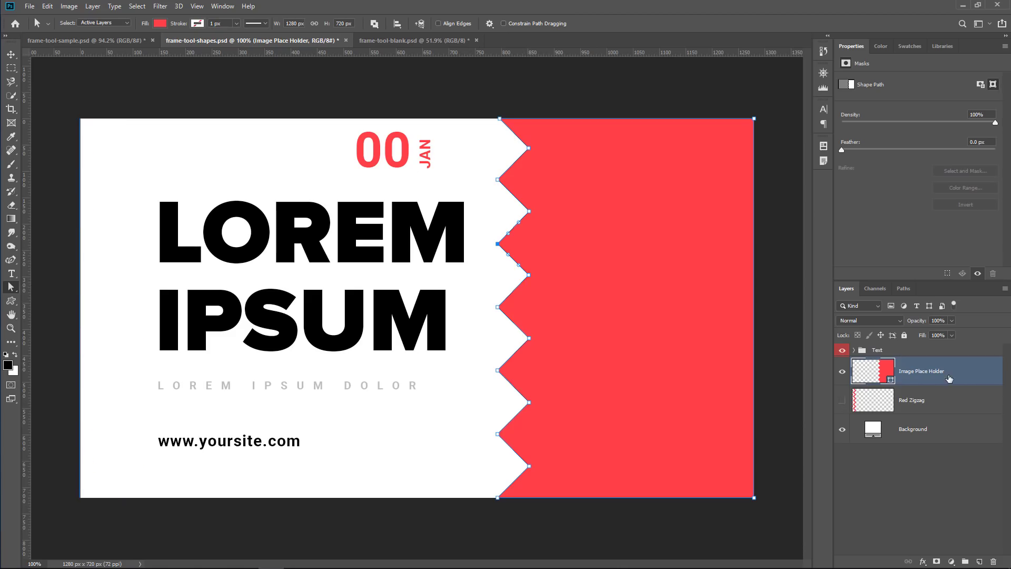
Step: Convert the Image Place Holder zigzag shape layer into a frame
{"action": "right_click", "coordinate": [961, 376]}
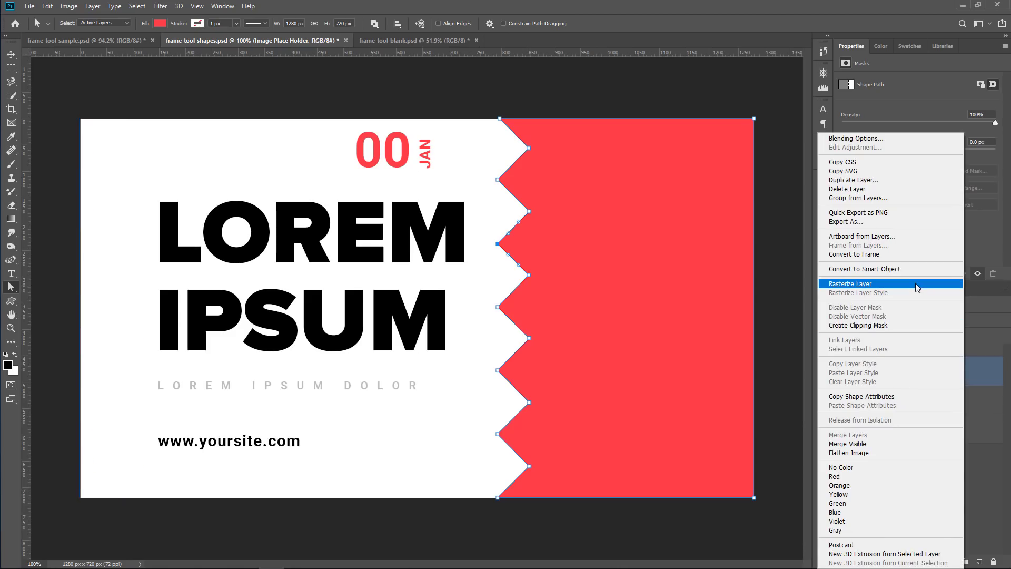
{"action": "left_click", "coordinate": [900, 254]}
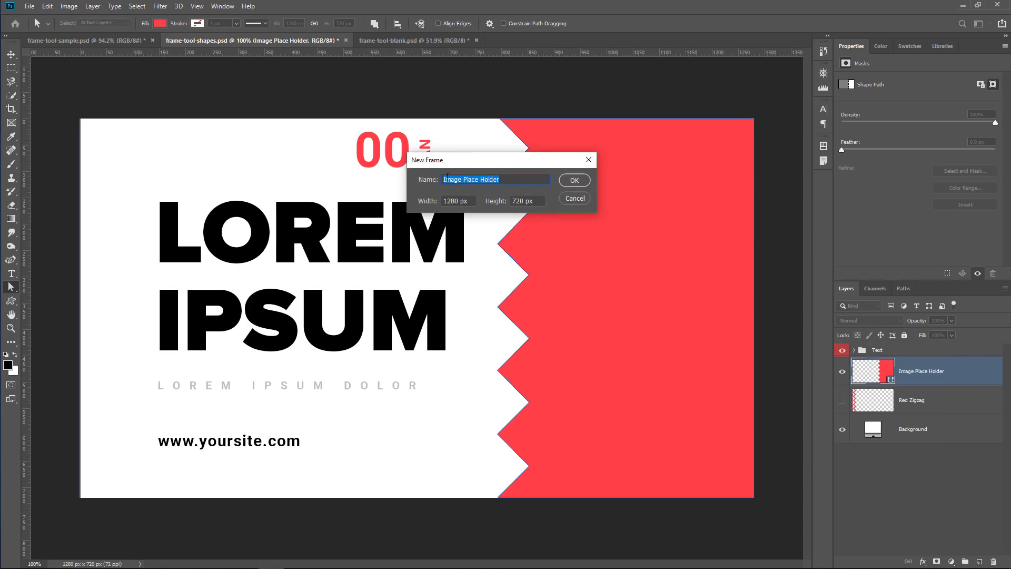
{"action": "left_click", "coordinate": [576, 180]}
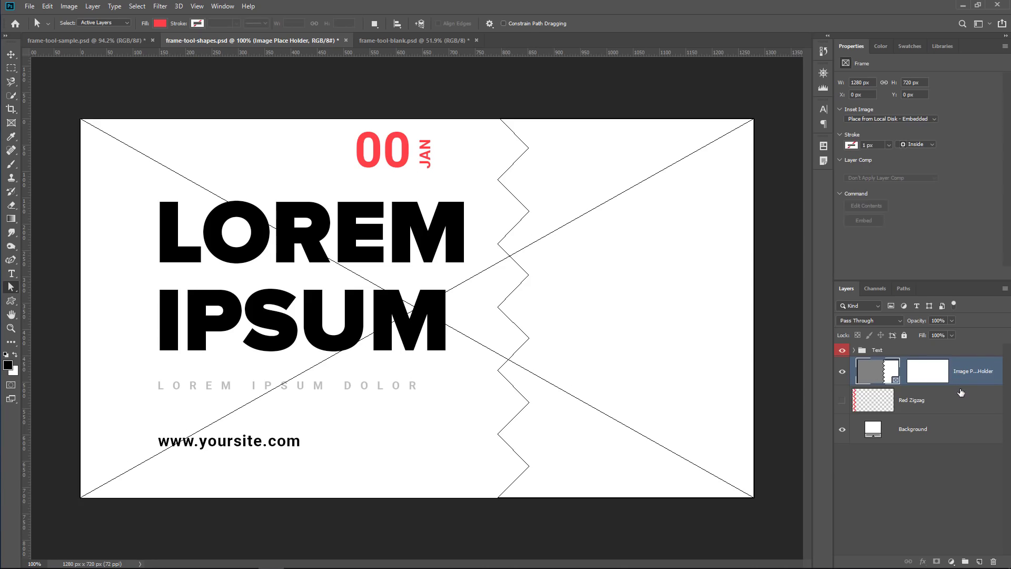
Step: Fill the zigzag frame with the Dog photo, scaled to show the whole dog, then hide it
{"action": "left_click", "coordinate": [943, 48]}
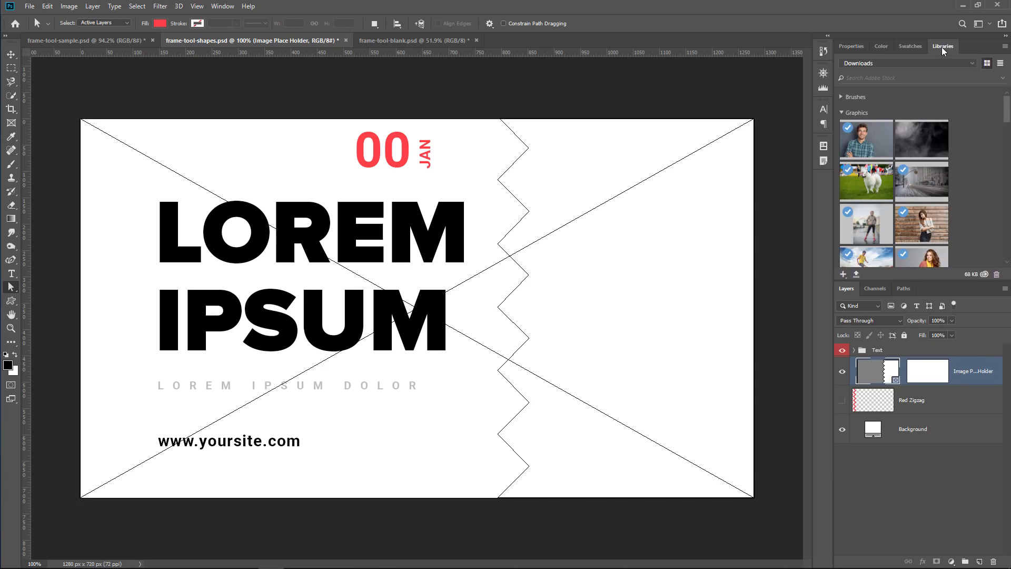
{"action": "left_click_drag", "start_coordinate": [866, 182], "coordinate": [918, 375]}
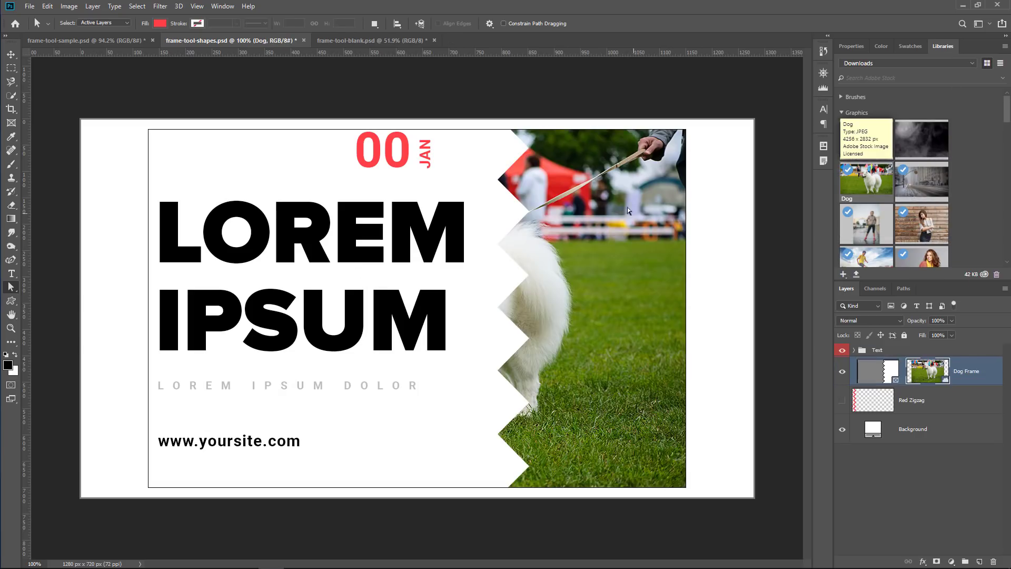
{"action": "key", "text": "ctrl+t"}
{"action": "left_click_drag", "start_coordinate": [612, 296], "coordinate": [738, 293]}
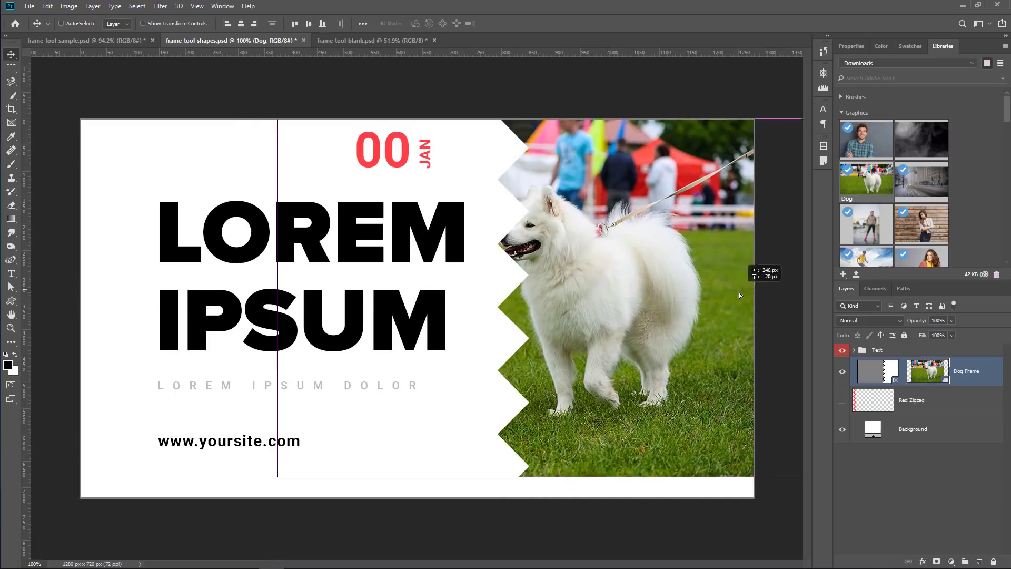
{"action": "left_click_drag", "start_coordinate": [661, 436], "coordinate": [774, 442]}
{"action": "left_click_drag", "start_coordinate": [709, 344], "coordinate": [656, 351]}
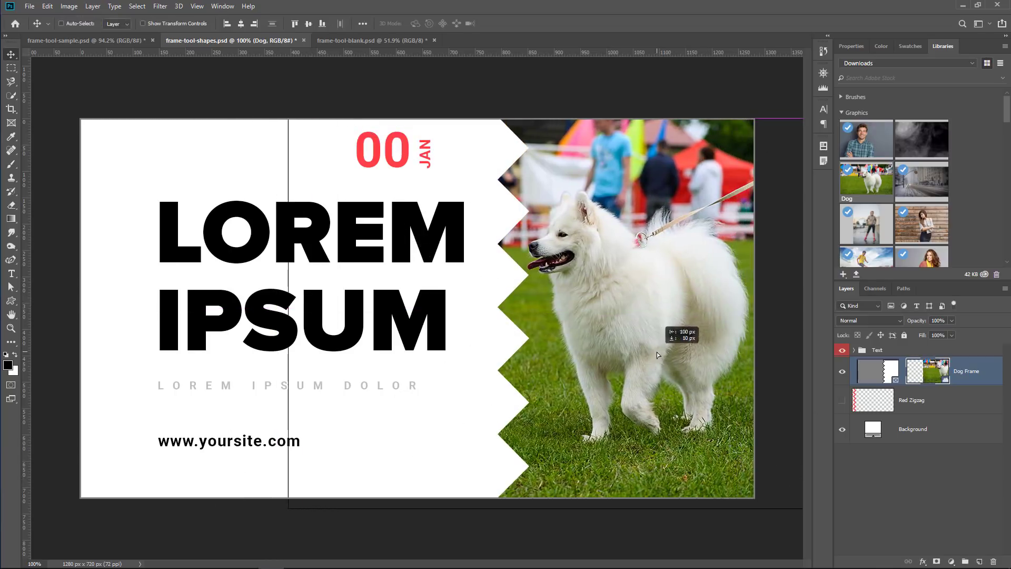
{"action": "key", "text": "Return"}
{"action": "left_click", "coordinate": [842, 371]}
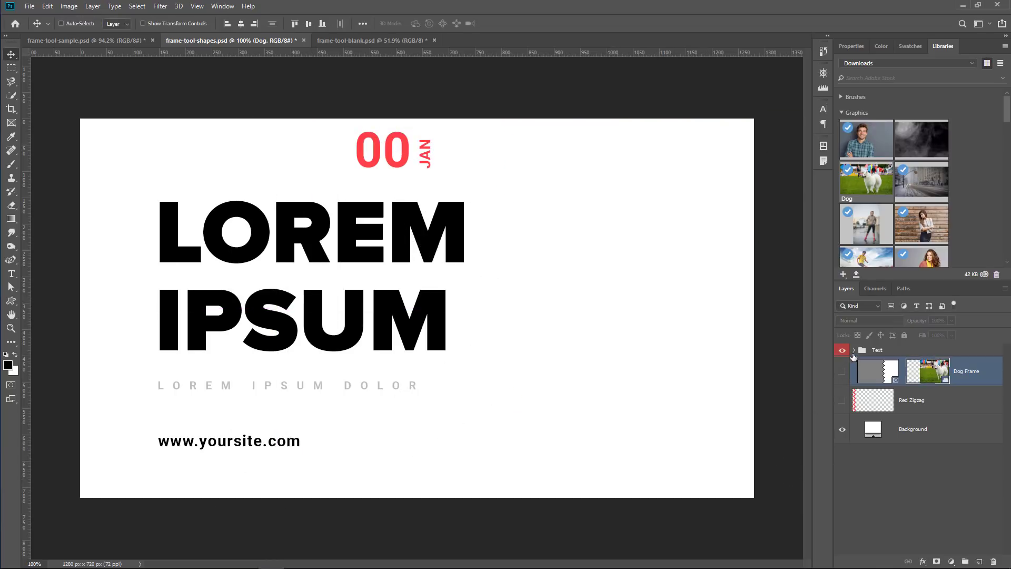
Step: Convert the Lorem Ipsum text layer in the Text group to a frame and drag Minnesota Wild Flowers into it
{"action": "left_click", "coordinate": [854, 350]}
{"action": "left_click", "coordinate": [842, 373]}
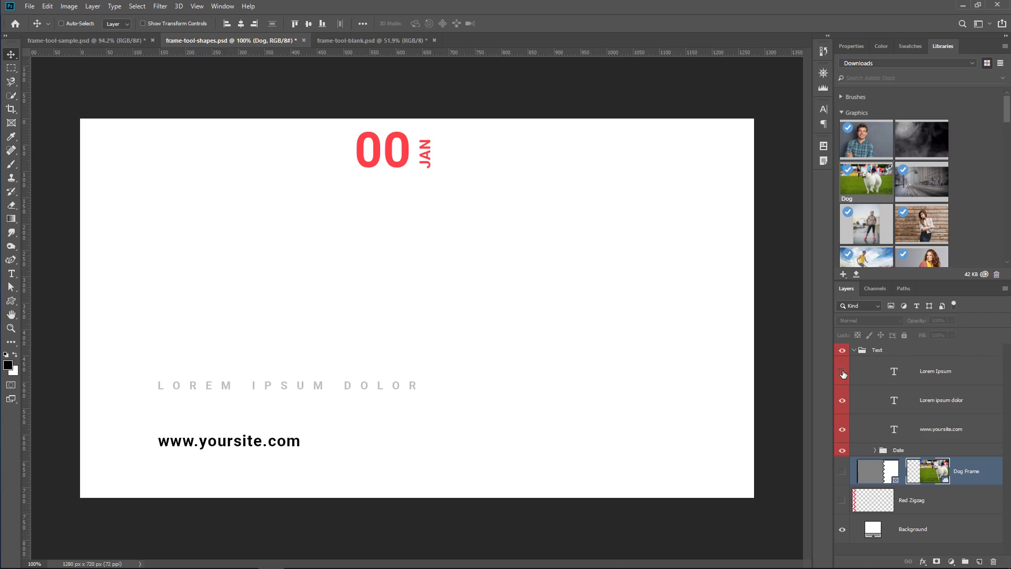
{"action": "left_click", "coordinate": [842, 373]}
{"action": "left_click", "coordinate": [842, 373]}
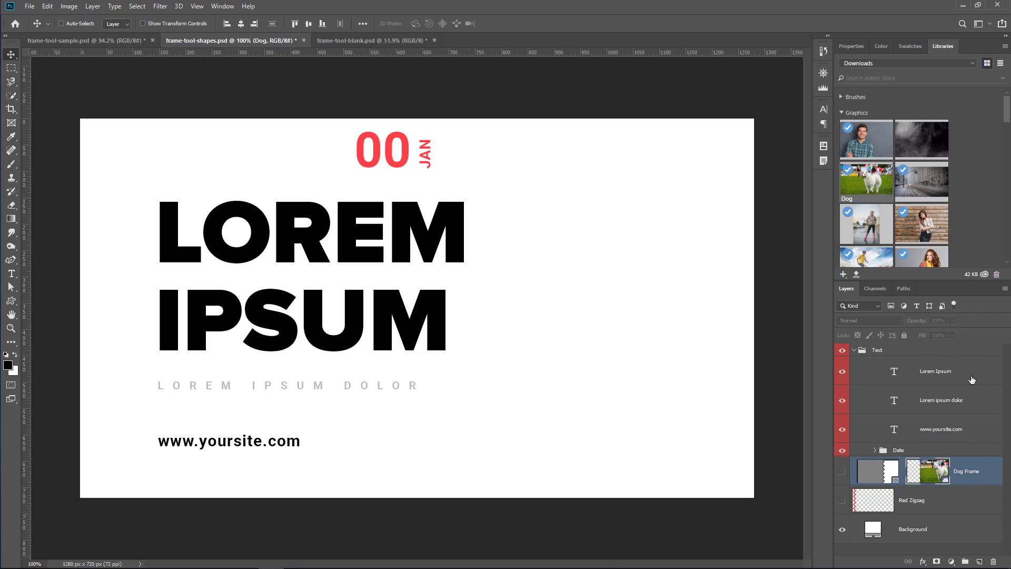
{"action": "left_click", "coordinate": [970, 375]}
{"action": "right_click", "coordinate": [972, 379]}
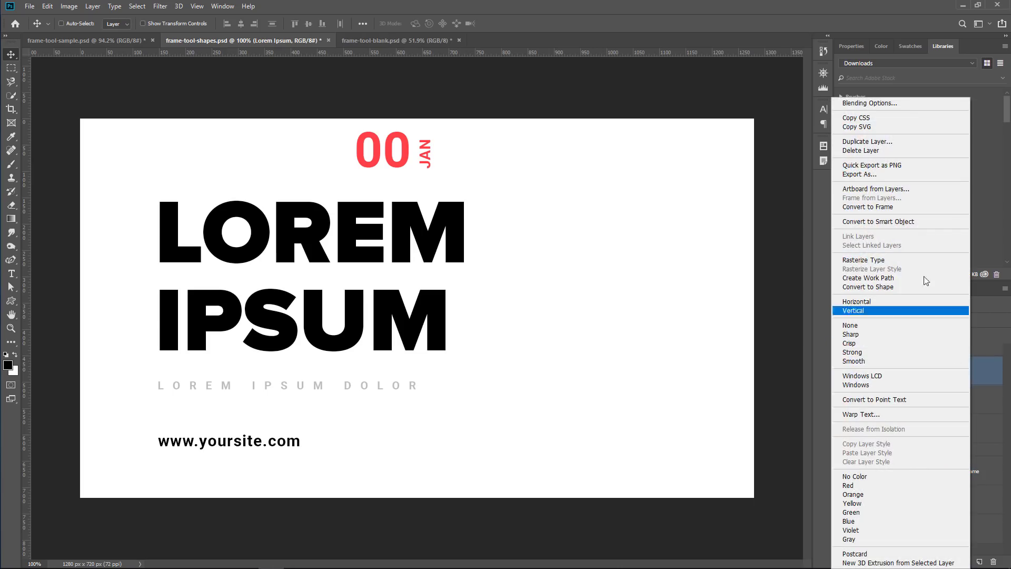
{"action": "left_click", "coordinate": [893, 207]}
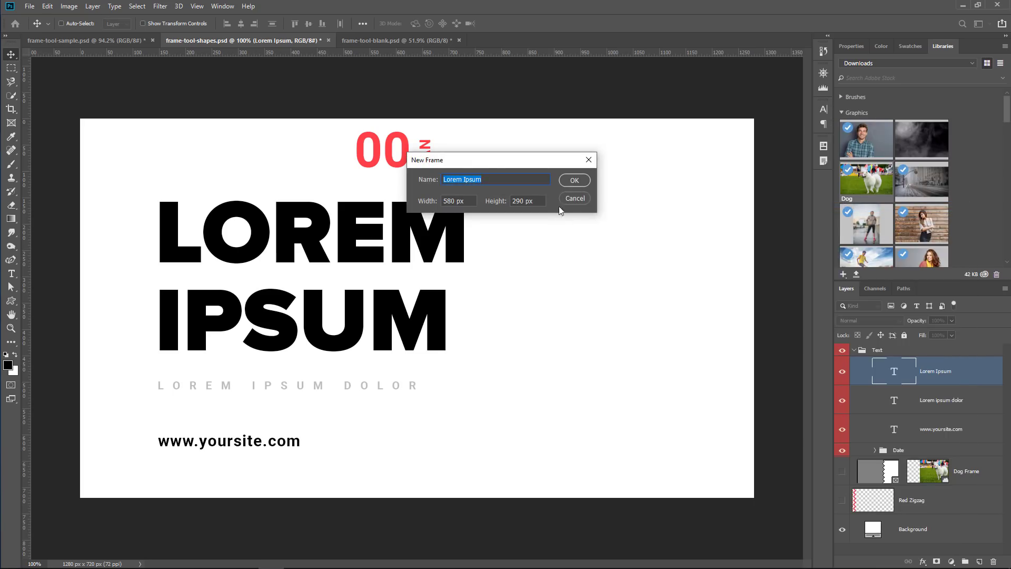
{"action": "left_click", "coordinate": [568, 181]}
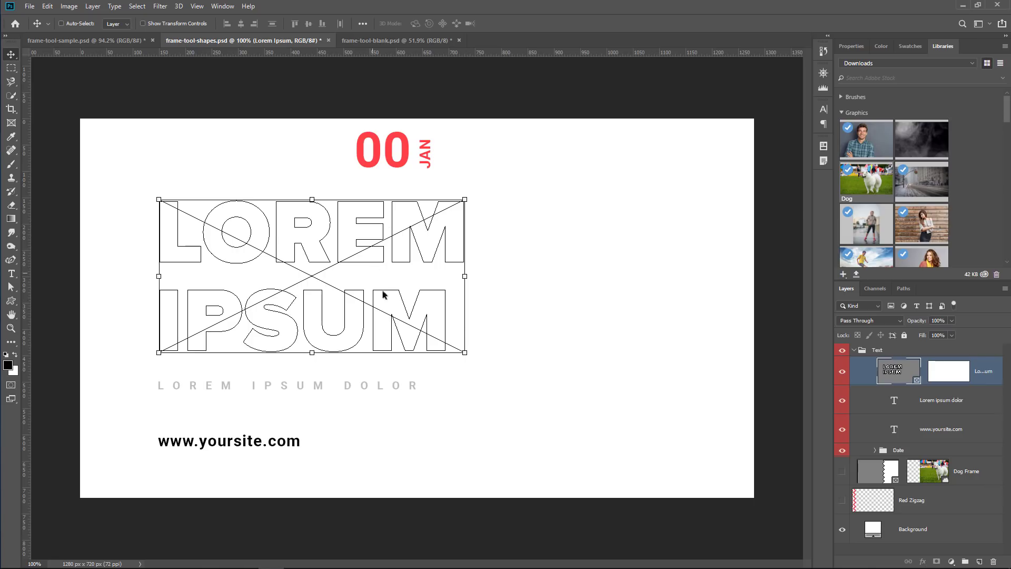
{"action": "scroll", "coordinate": [944, 220], "scroll_direction": "down", "scroll_amount": 5}
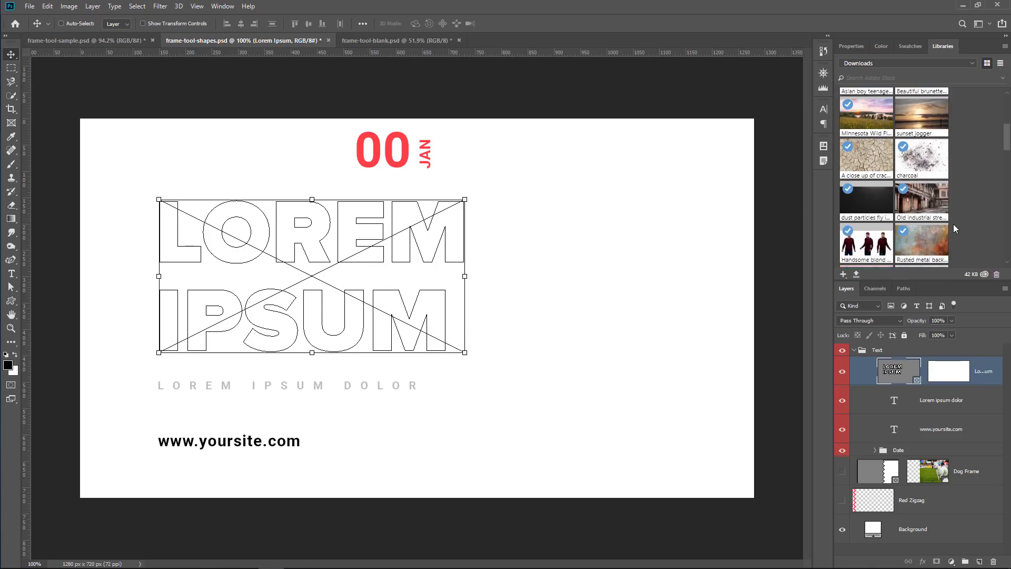
{"action": "left_click_drag", "start_coordinate": [866, 150], "coordinate": [337, 296]}
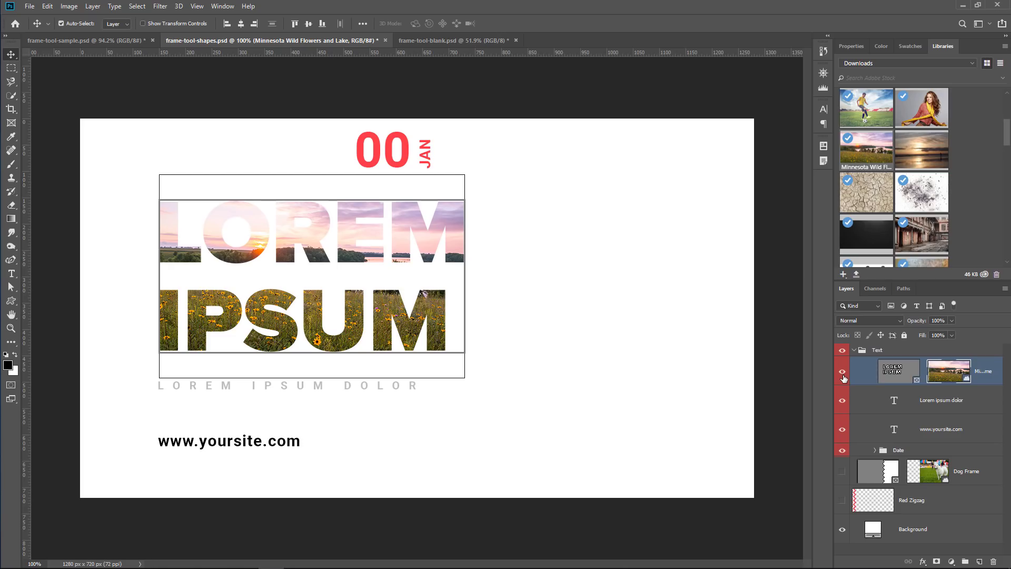
Step: Undo the text frame, place the Minnesota Wild Flowers photo, and clip it to the headline with Ctrl+Alt+G
{"action": "key", "text": "ctrl+z"}
{"action": "key", "text": "ctrl+z"}
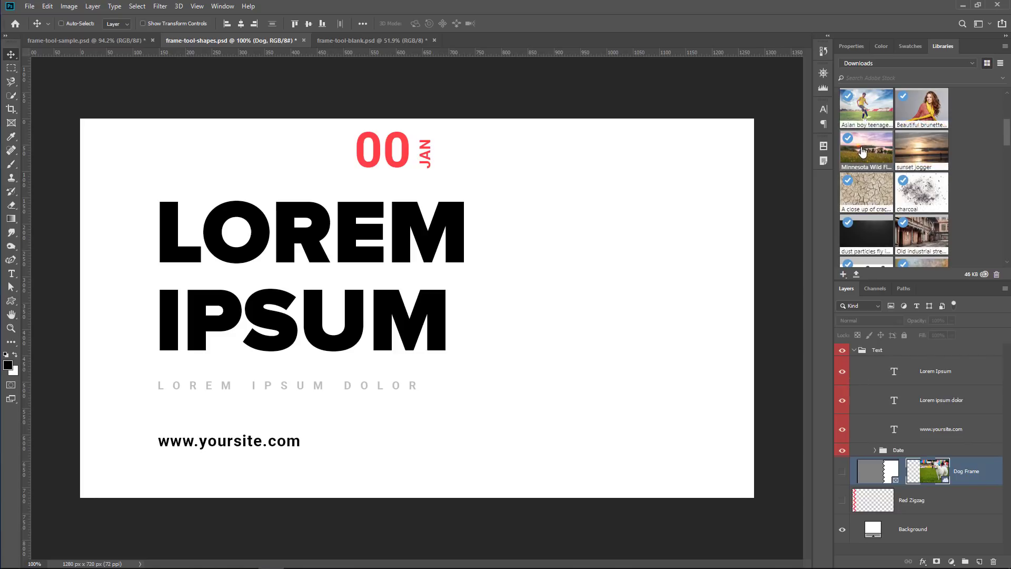
{"action": "left_click_drag", "start_coordinate": [864, 152], "coordinate": [915, 364]}
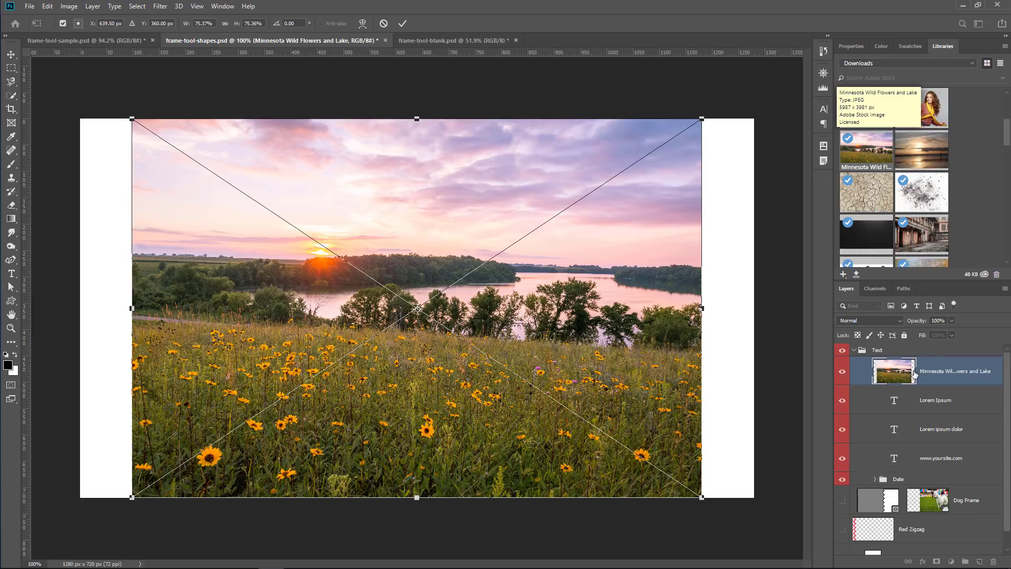
{"action": "key", "text": "Return"}
{"action": "left_click", "coordinate": [840, 376]}
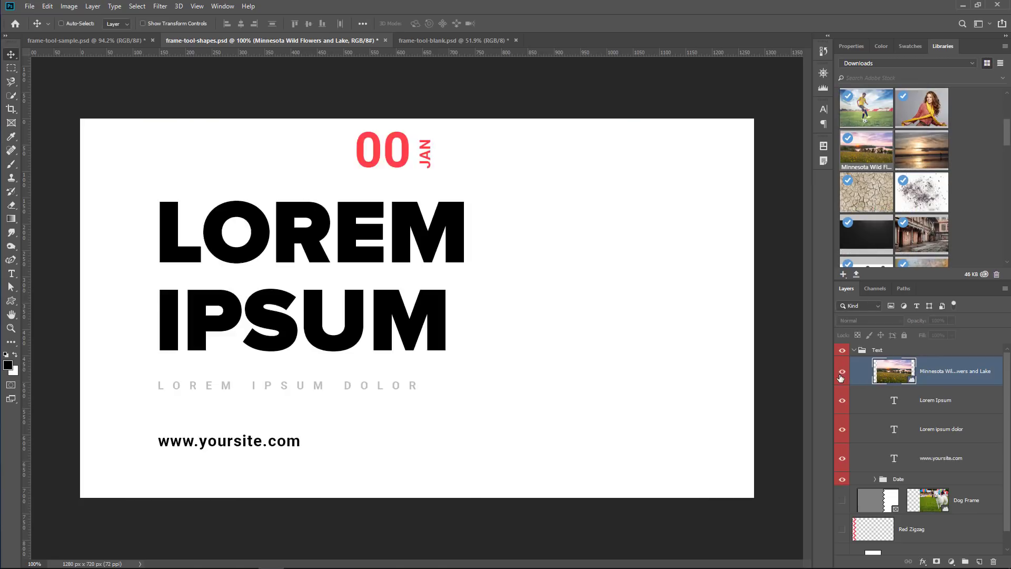
{"action": "left_click", "coordinate": [840, 376]}
{"action": "key", "text": "ctrl"}
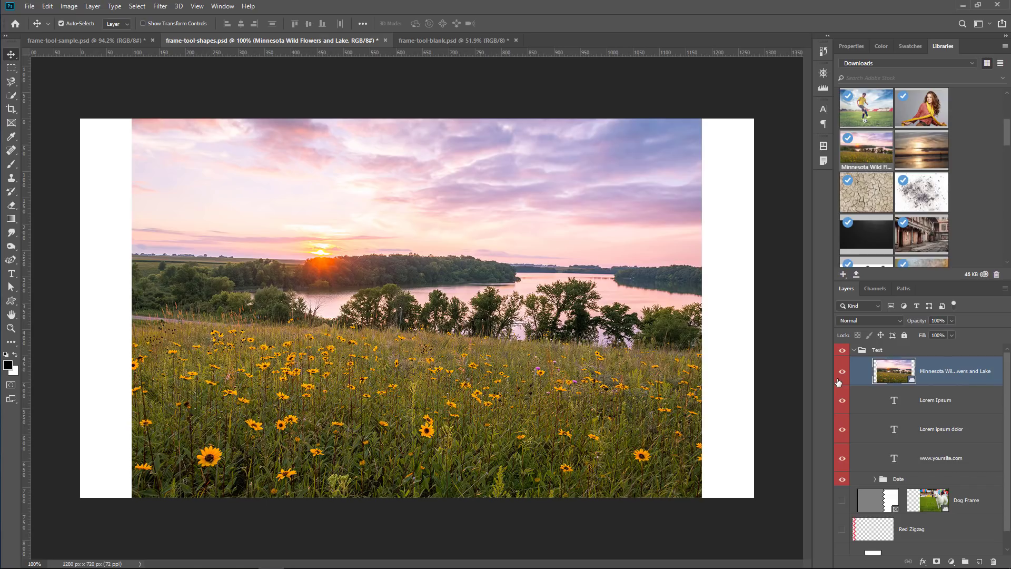
{"action": "key", "text": "ctrl+alt+g"}
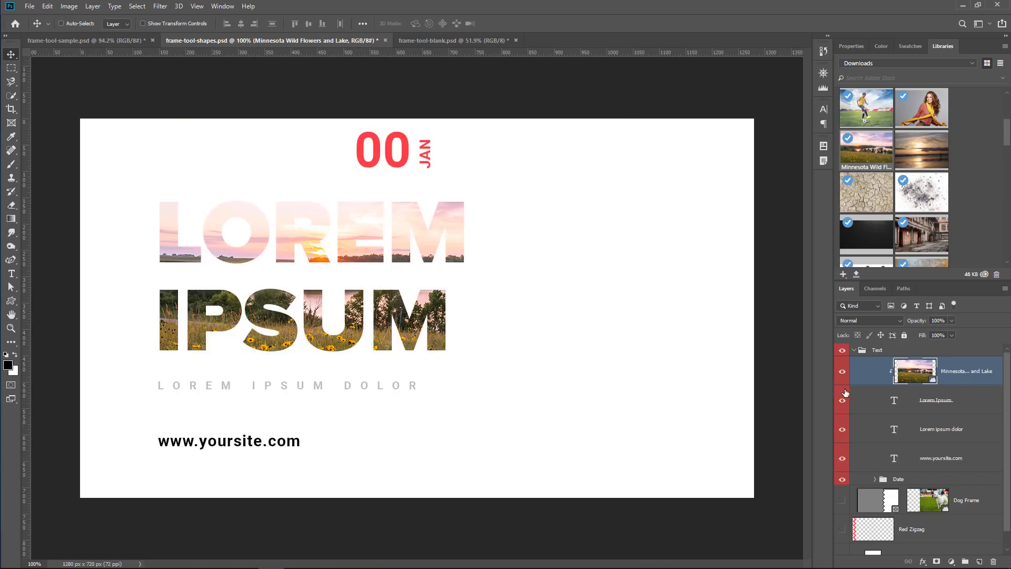
Step: Change the headline text to PTC and enlarge it to 308.54 pt
{"action": "left_click", "coordinate": [899, 403]}
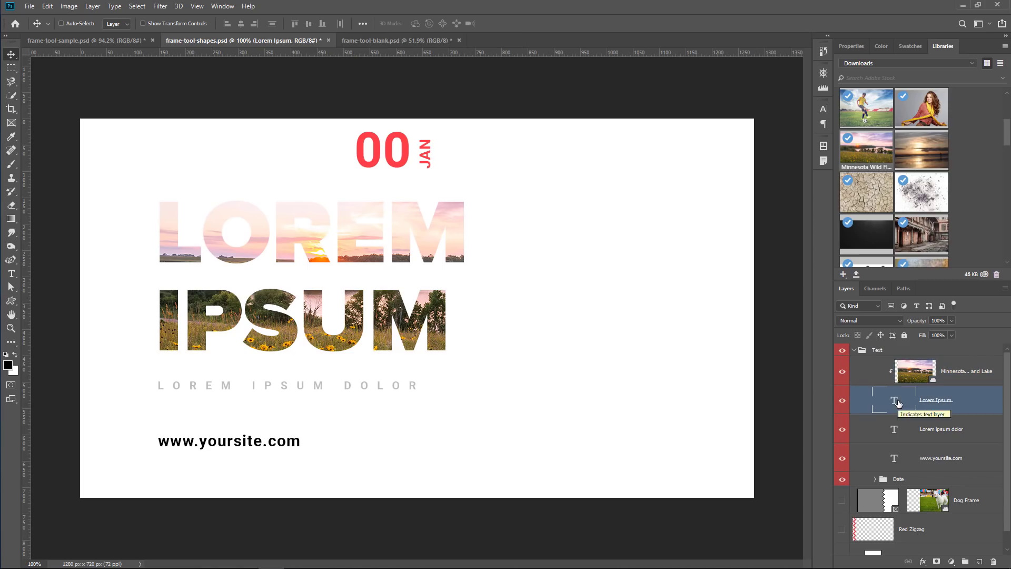
{"action": "double_click", "coordinate": [899, 403]}
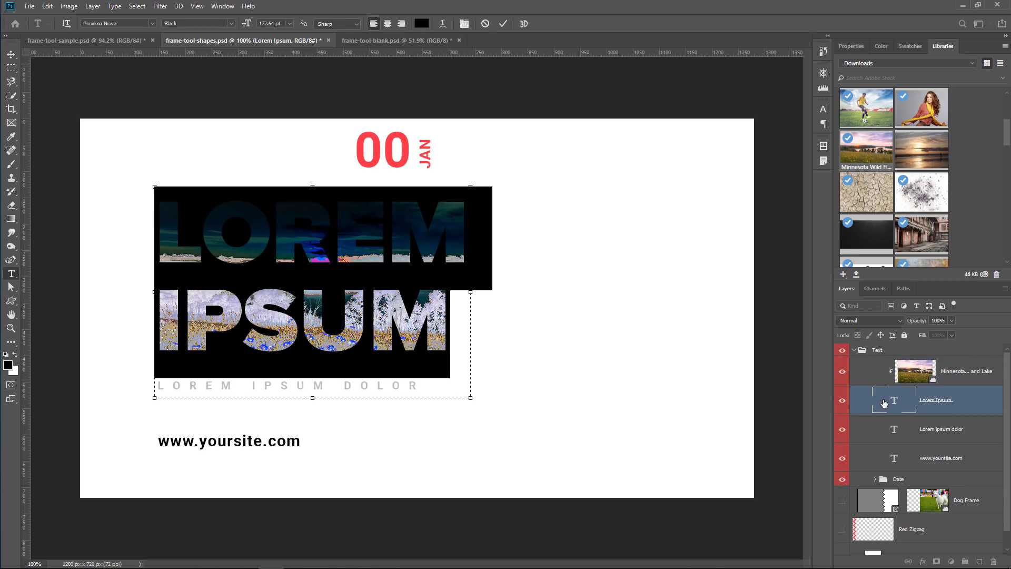
{"action": "type", "text": "PTC"}
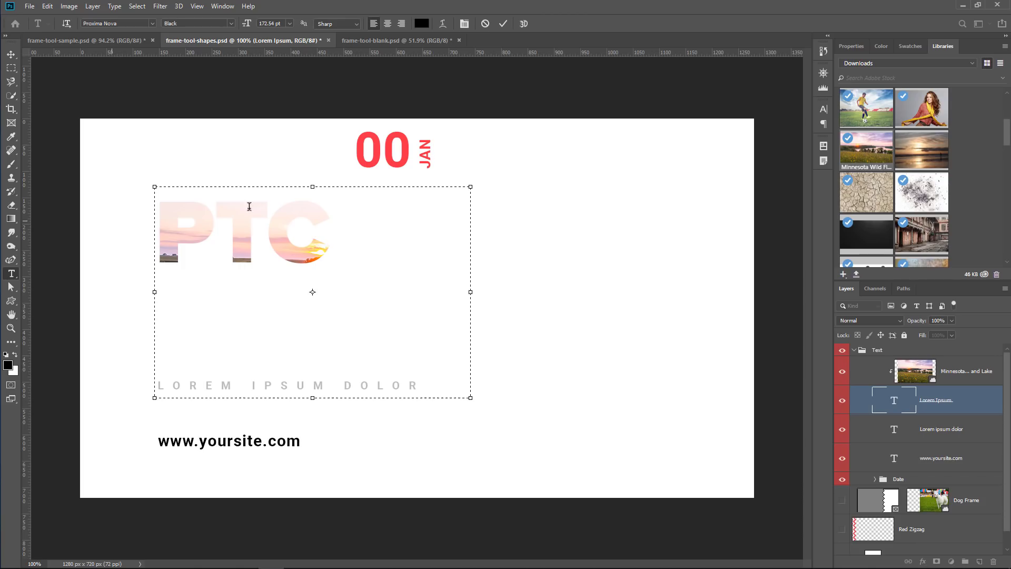
{"action": "double_click", "coordinate": [190, 209]}
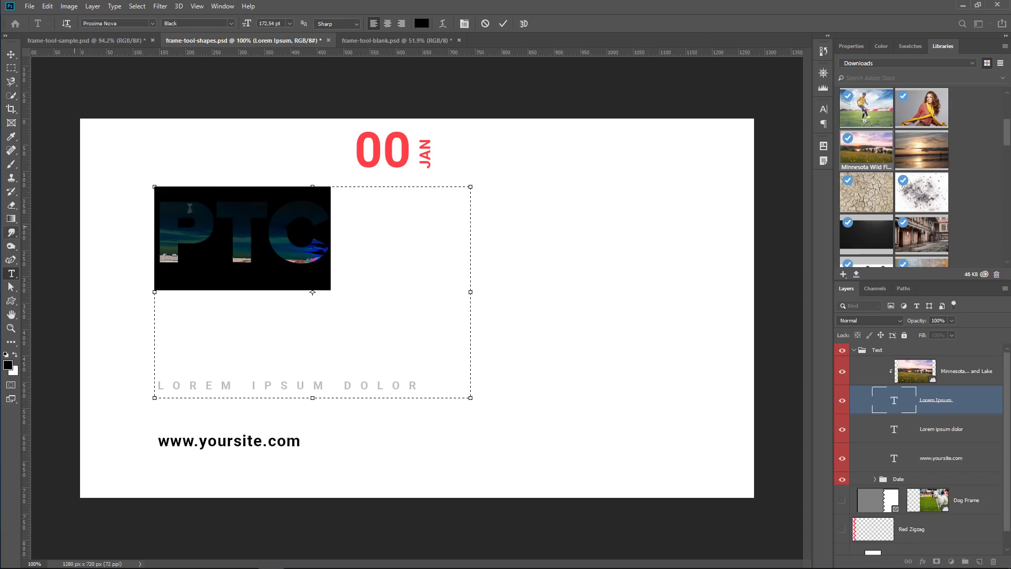
{"action": "left_click_drag", "start_coordinate": [246, 24], "coordinate": [311, 43]}
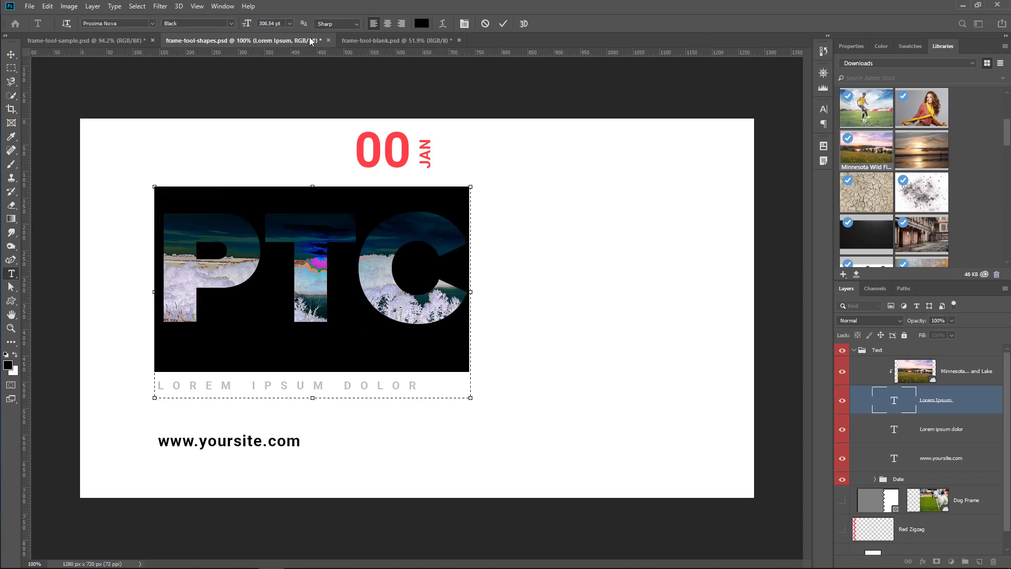
{"action": "left_click", "coordinate": [337, 239]}
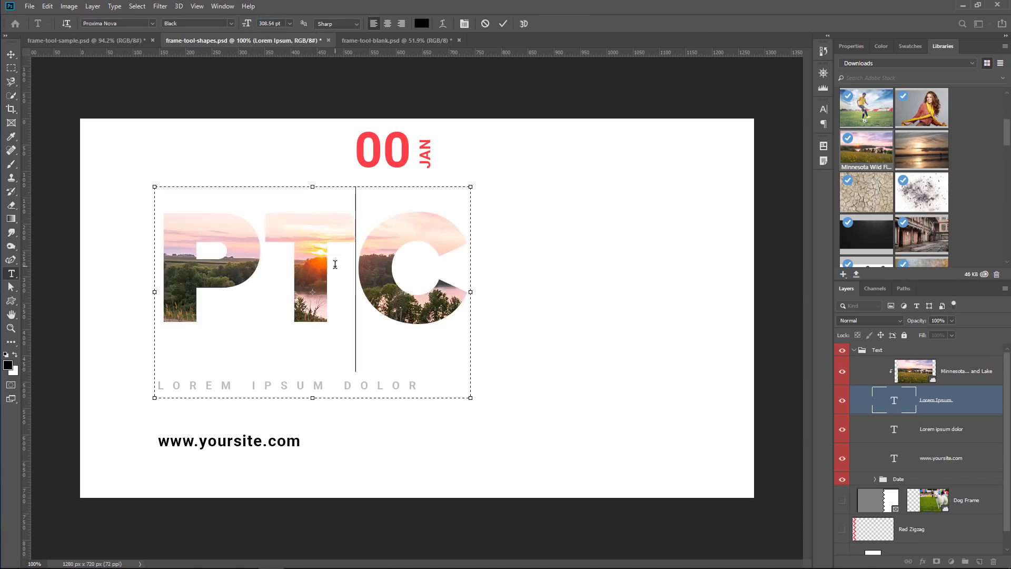
{"action": "left_click", "coordinate": [894, 414]}
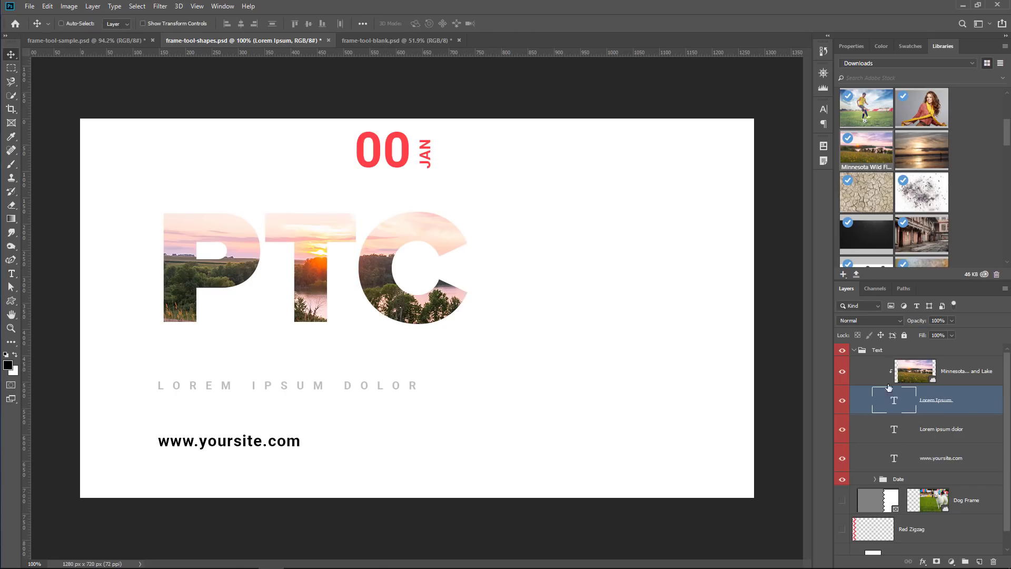
{"action": "left_click", "coordinate": [842, 403]}
{"action": "left_click", "coordinate": [843, 404]}
Step: Turn off the Lorem Ipsum layer's visibility so the PTC headline disappears
{"action": "left_click", "coordinate": [842, 402]}
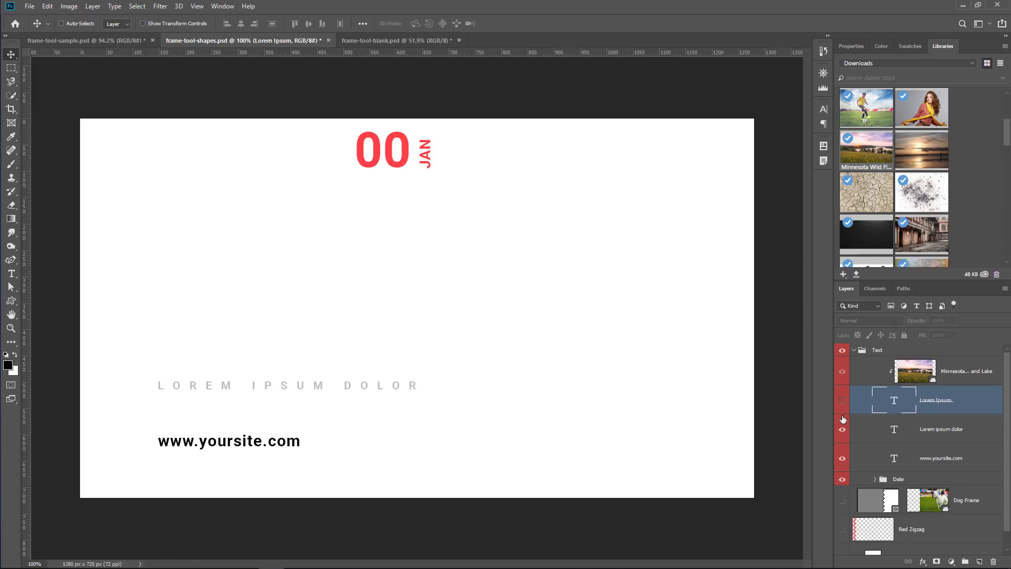